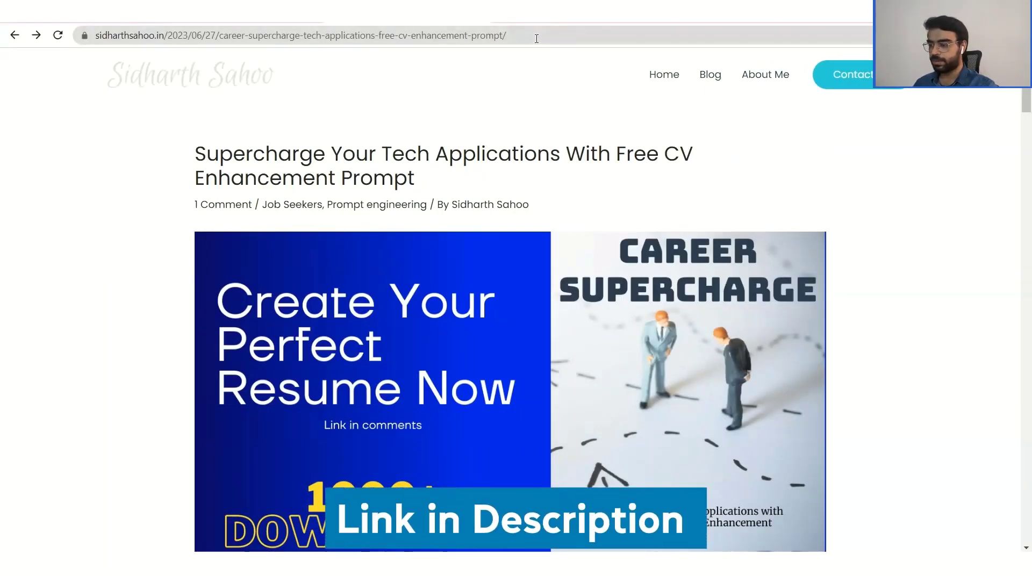
# Read the article's introduction and its FAQ answers on cost, whether it is a ChatGPT prompt, and programming-language coverage.
pyautogui.click(536, 38)
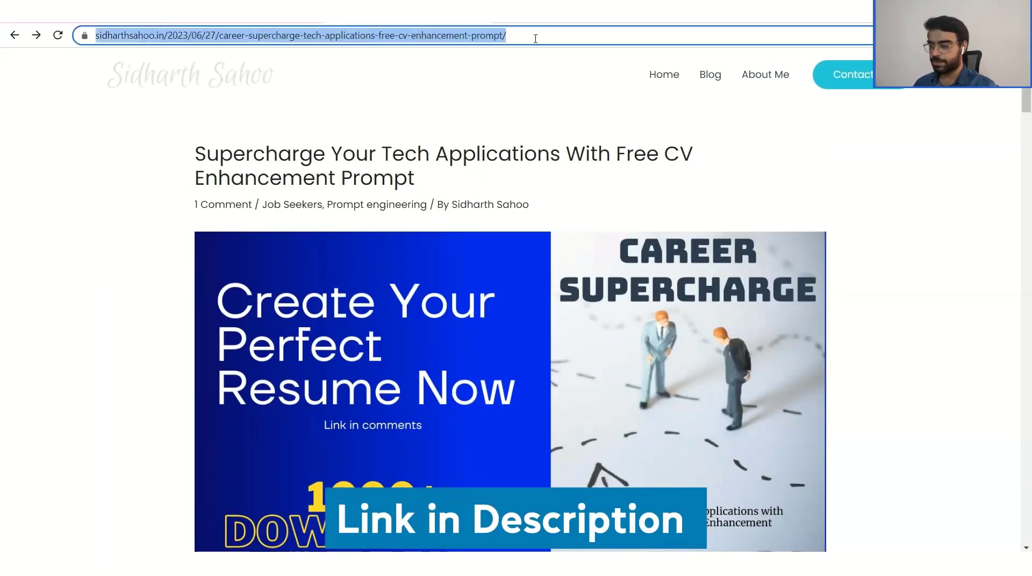
pyautogui.click(615, 197)
pyautogui.scroll(-2, 616, 199)
pyautogui.scroll(-1, 615, 199)
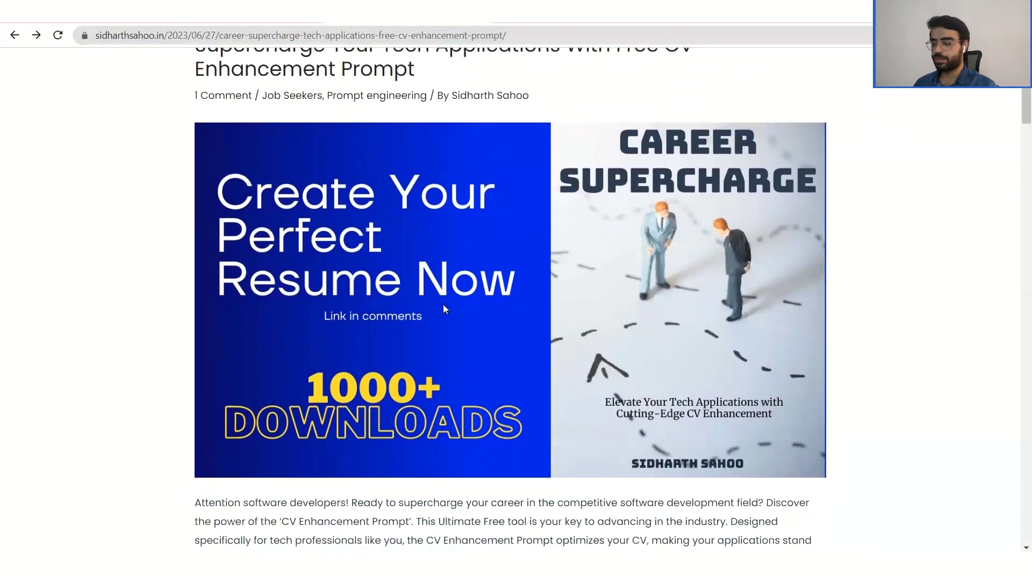
pyautogui.scroll(-4, 428, 398)
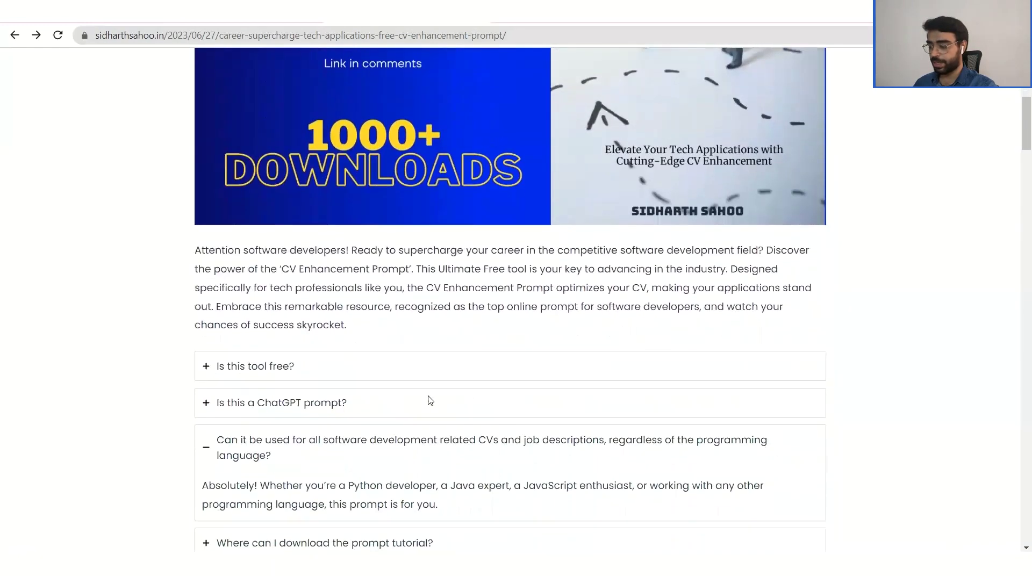
pyautogui.click(207, 369)
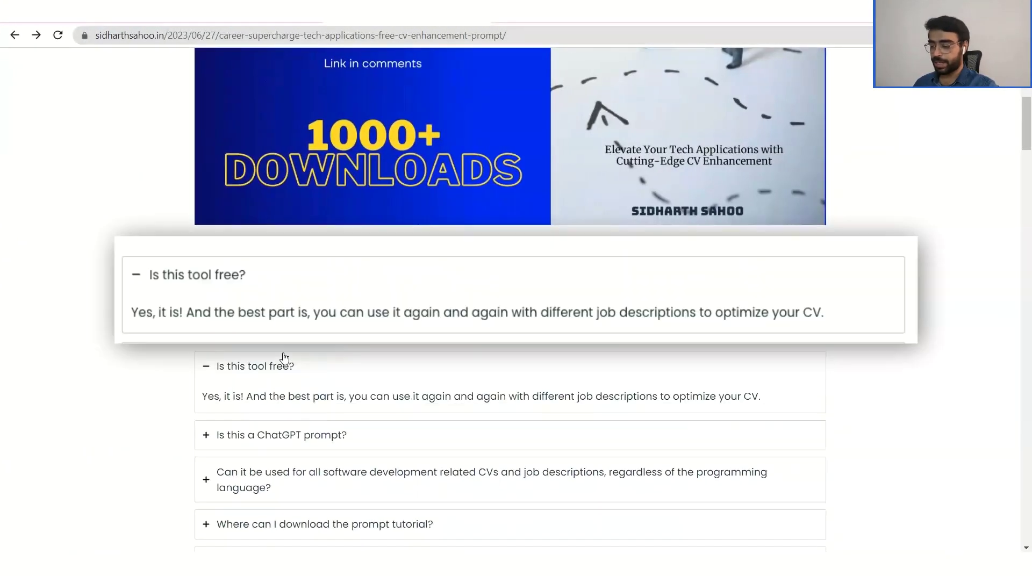
pyautogui.scroll(-1, 283, 359)
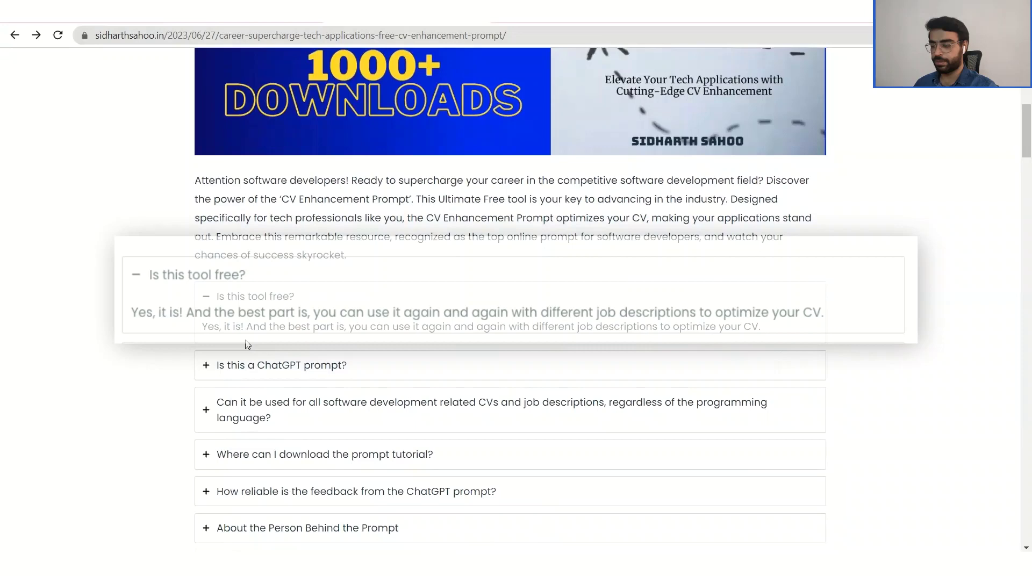
pyautogui.scroll(-1, 246, 346)
pyautogui.click(303, 346)
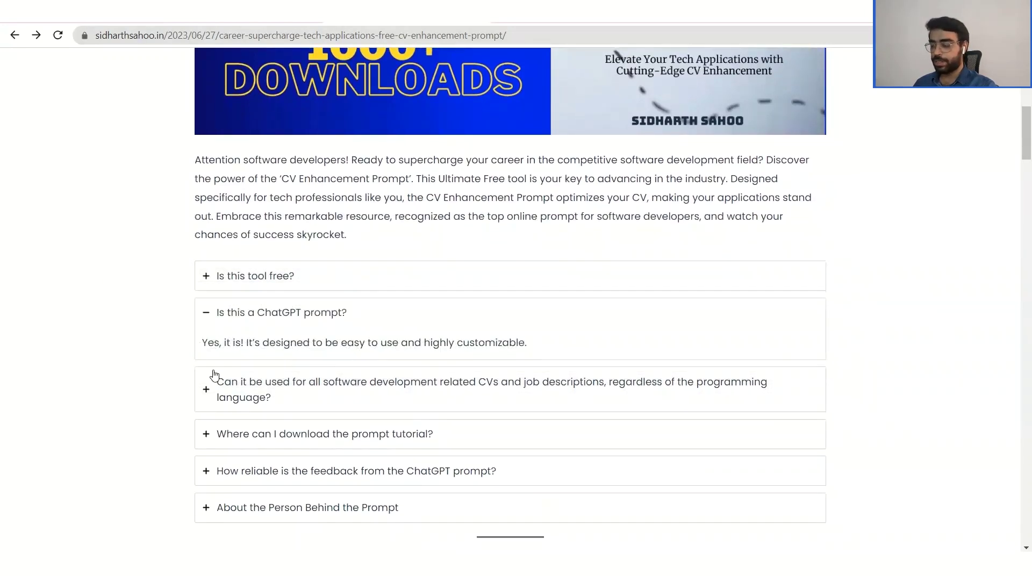
pyautogui.click(225, 394)
pyautogui.click(224, 397)
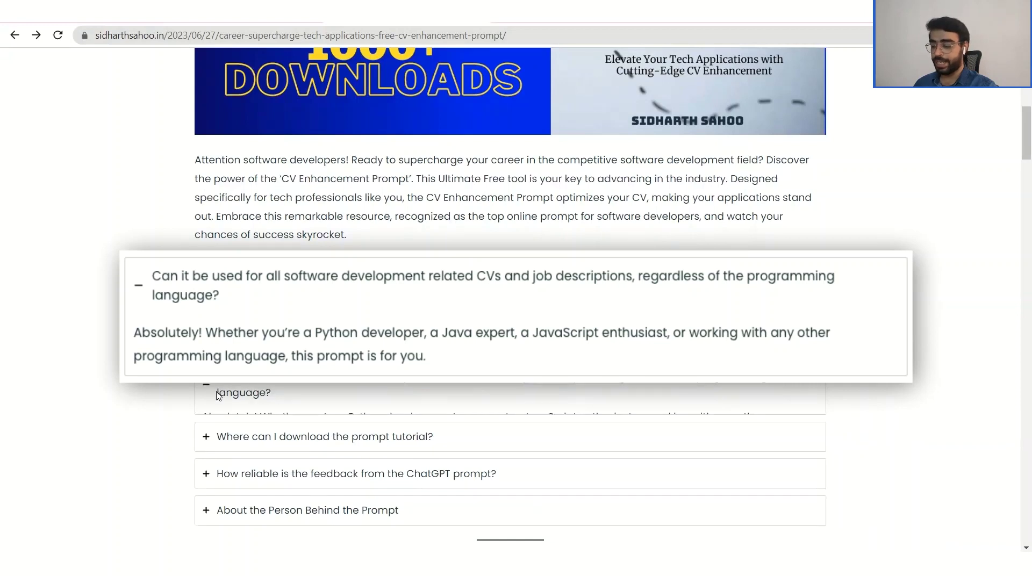
# Read the FAQ answers on downloading the prompt tutorial, feedback reliability and the person behind the prompt.
pyautogui.scroll(-1, 510, 297)
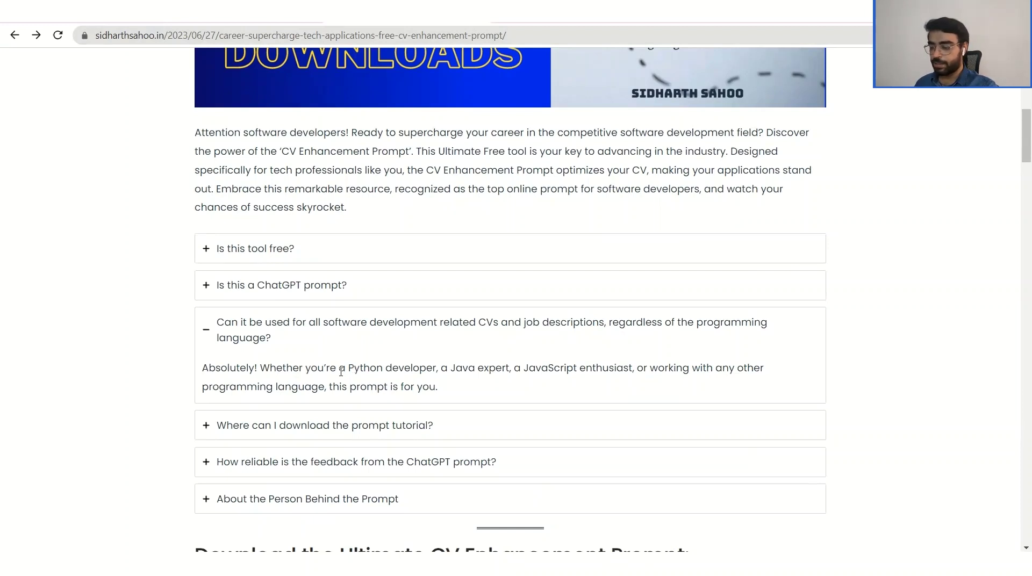
pyautogui.scroll(-2, 341, 371)
pyautogui.click(213, 323)
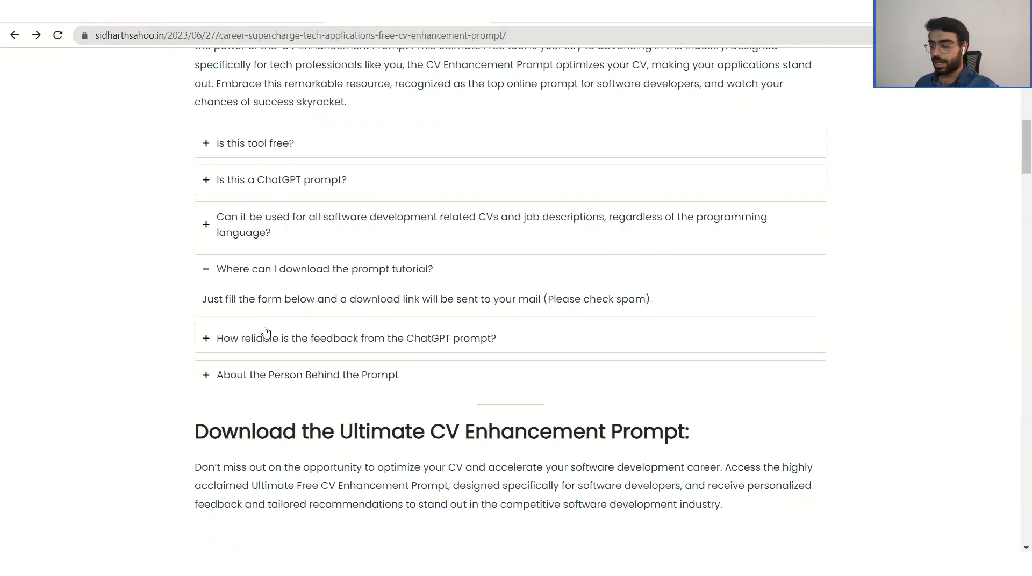
pyautogui.click(204, 345)
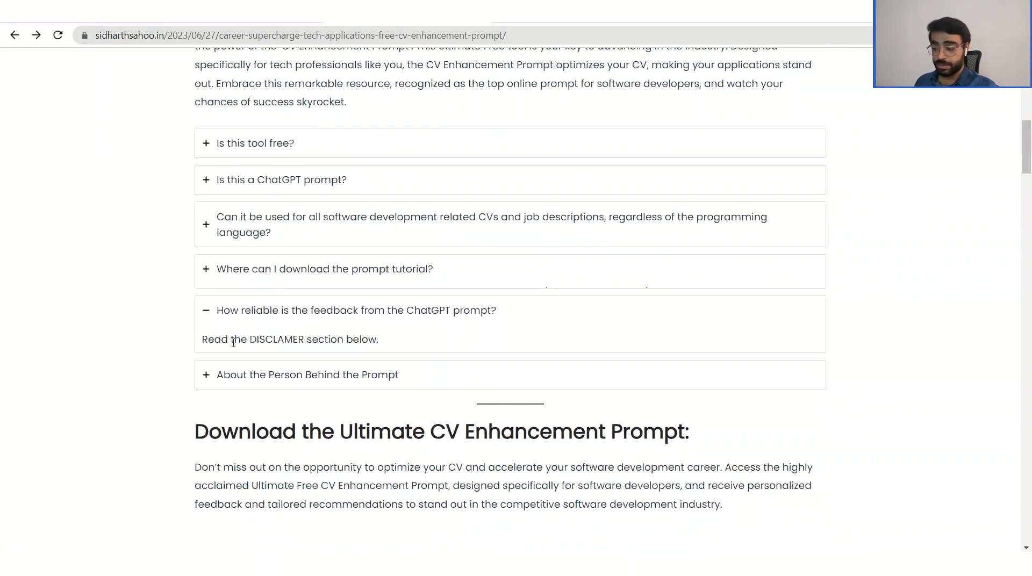
pyautogui.doubleClick(277, 337)
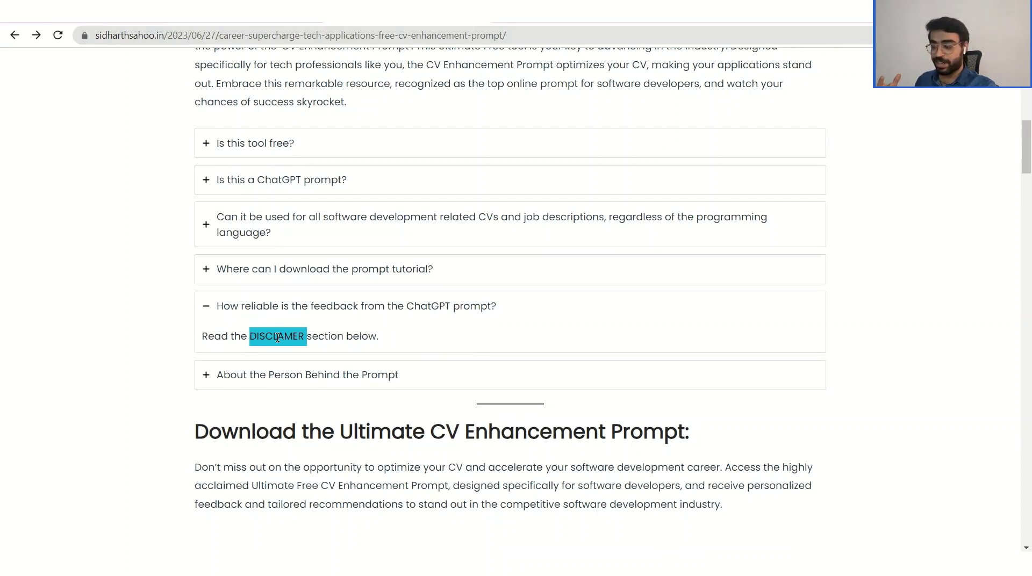
pyautogui.click(206, 306)
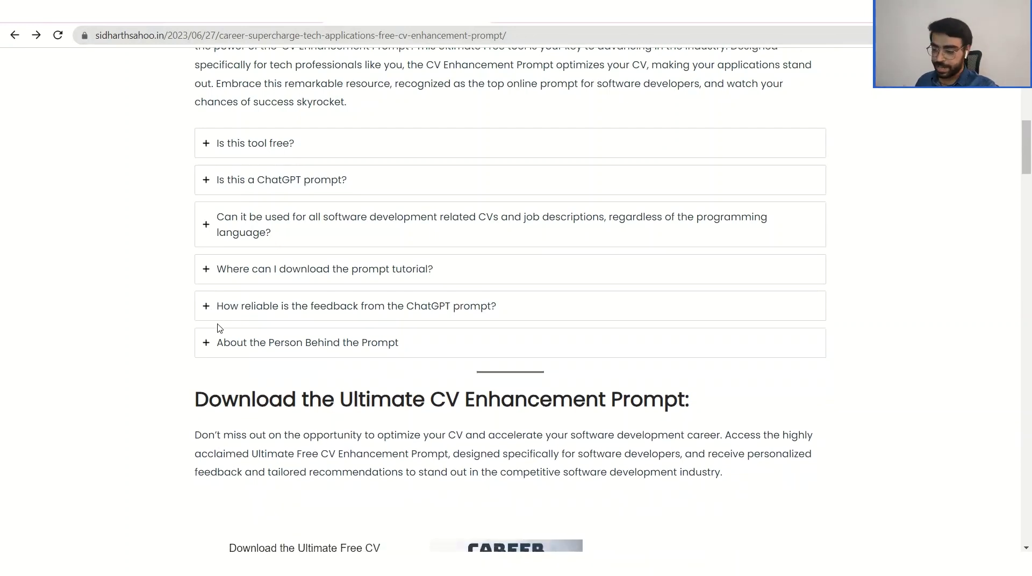
pyautogui.click(206, 344)
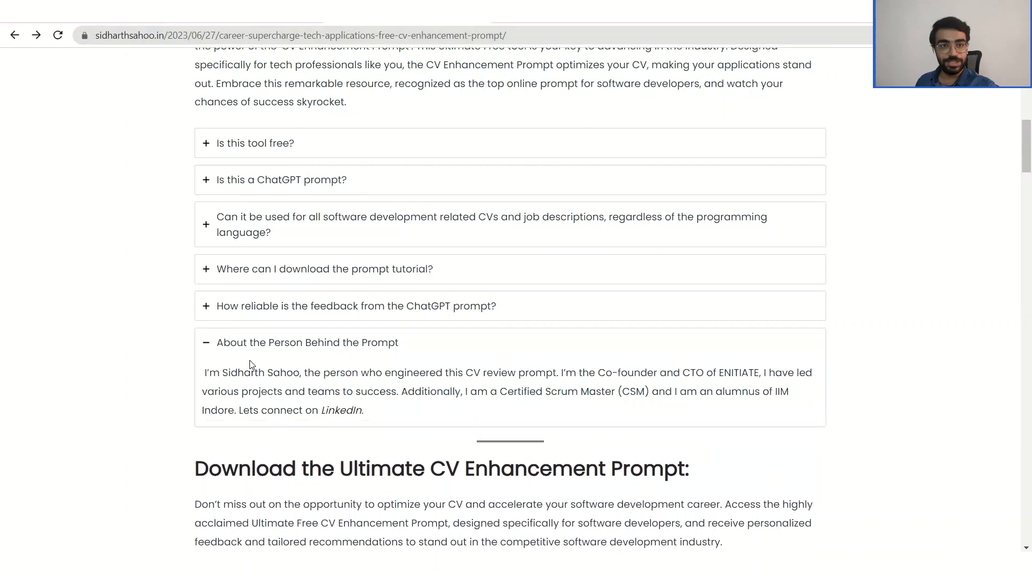
pyautogui.scroll(-1, 250, 365)
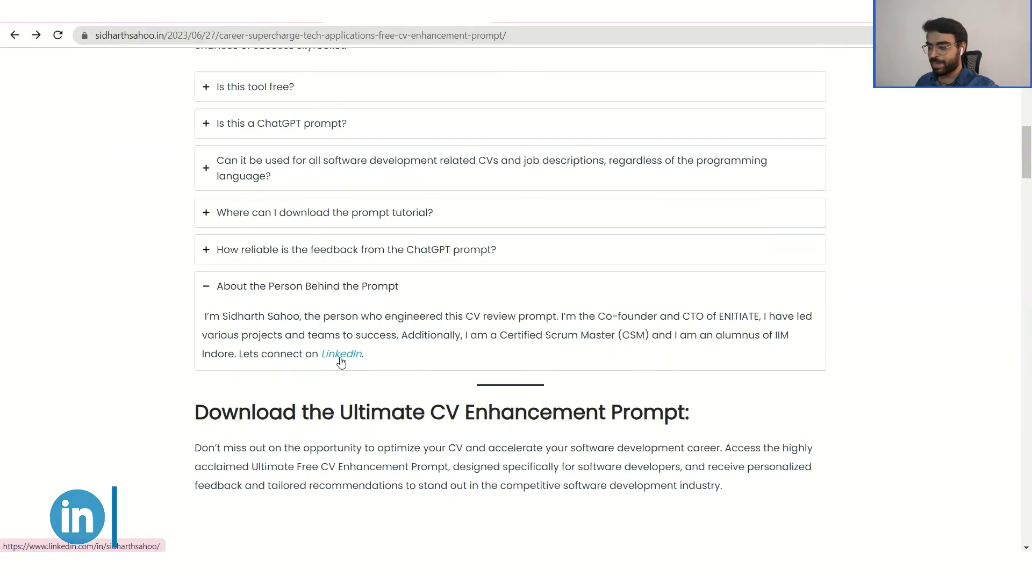
# Fill in the prompt tutorial's download form with the subscriber's first name and email address, and submit it.
pyautogui.scroll(-2, 335, 376)
pyautogui.scroll(-5, 334, 376)
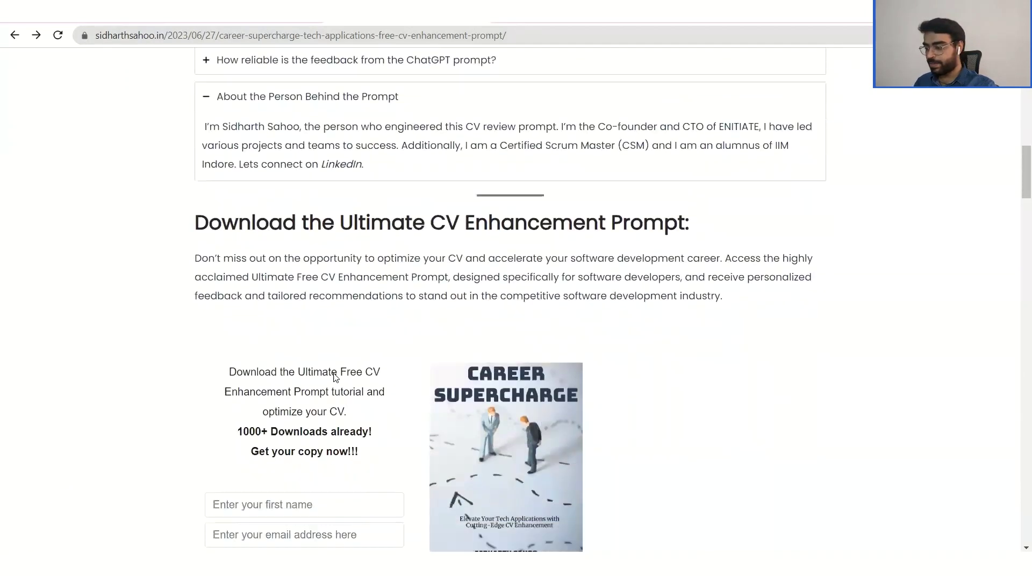
pyautogui.click(278, 293)
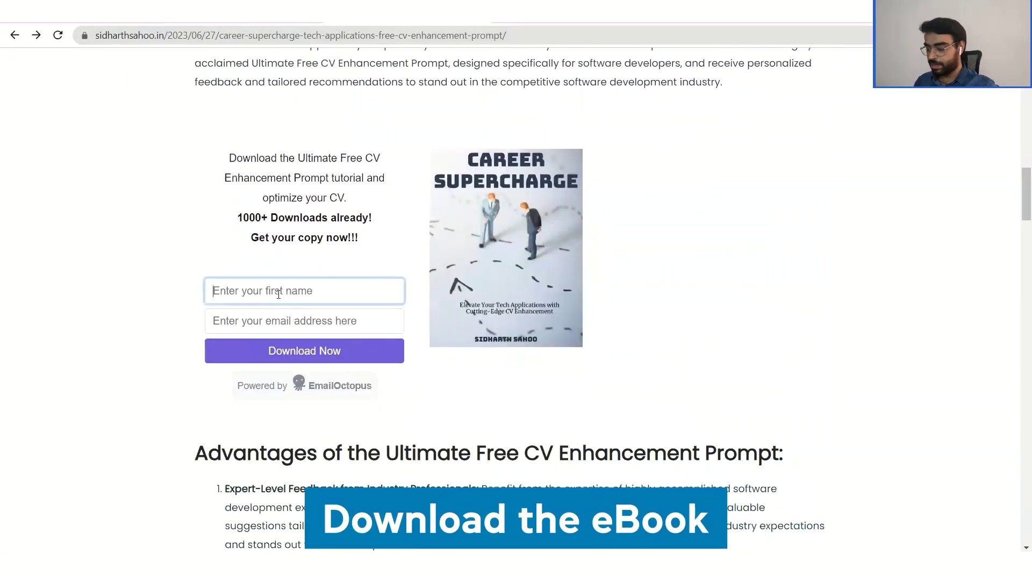
pyautogui.write('Sidharth')
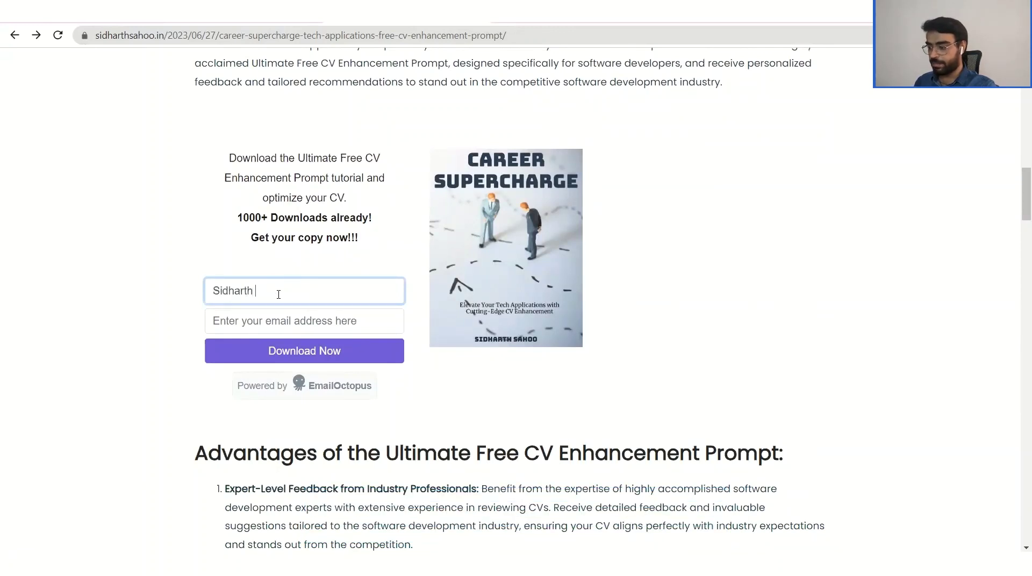
pyautogui.press('Tab')
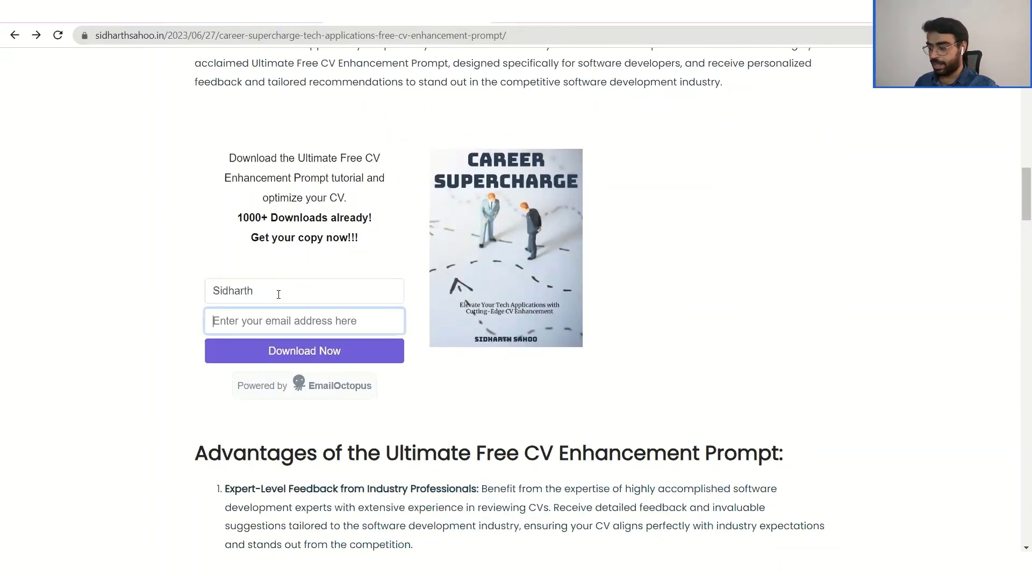
pyautogui.hotkey('ctrl', 'v')
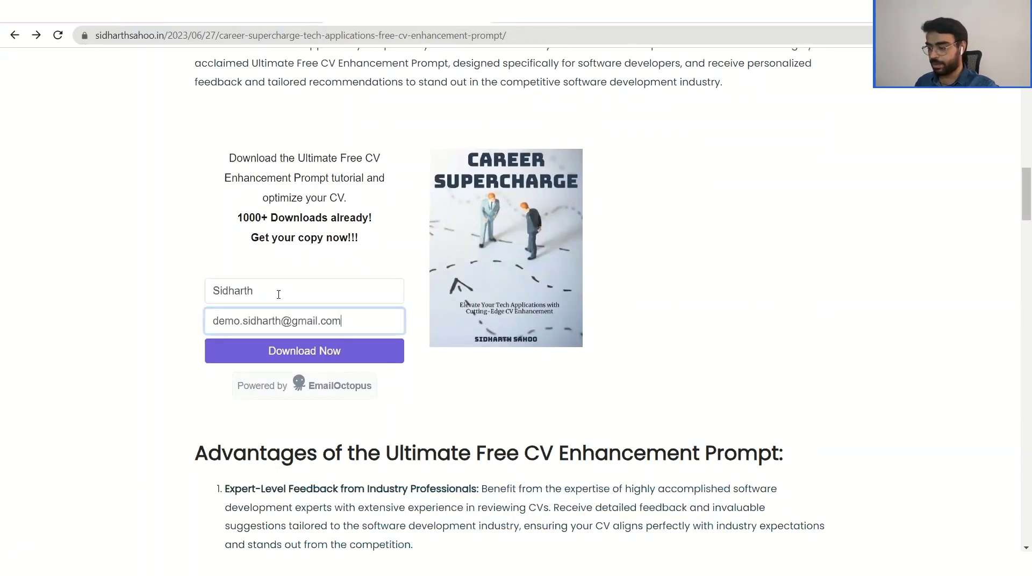
pyautogui.click(351, 360)
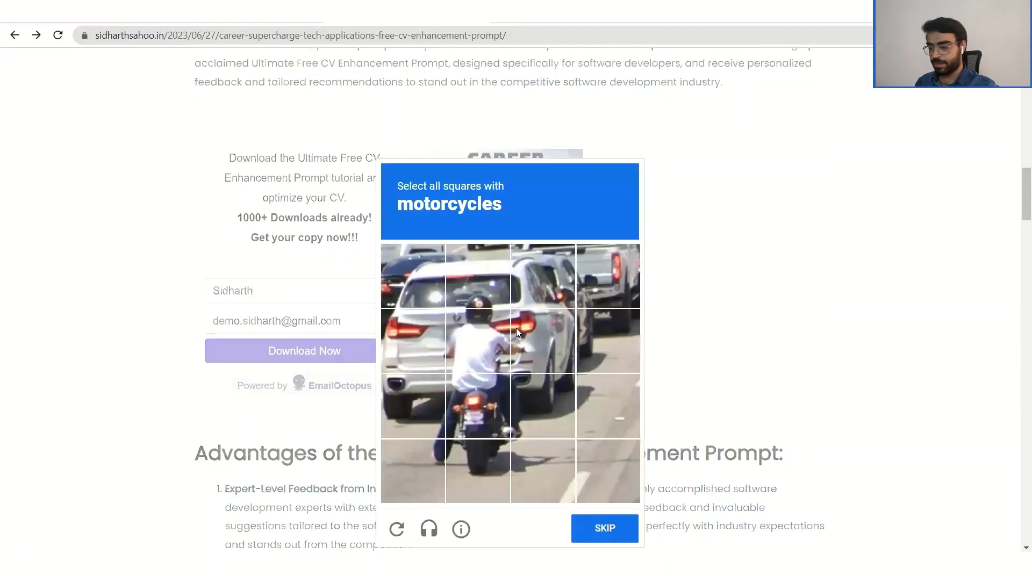
# Select the squares for motorcycles in the image challenge and submit the selection for verification.
pyautogui.click(485, 337)
pyautogui.click(486, 293)
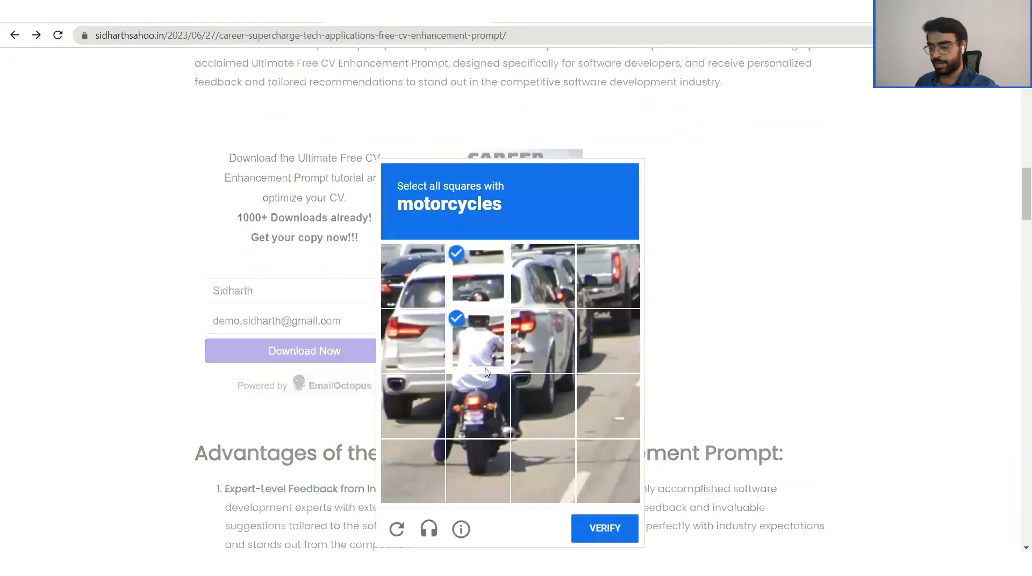
pyautogui.click(480, 413)
pyautogui.click(526, 415)
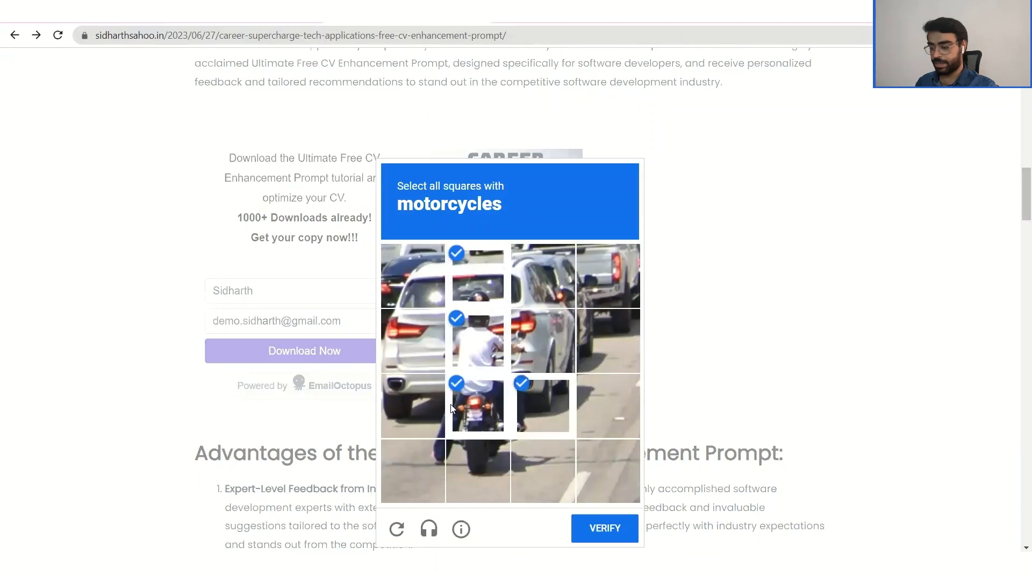
pyautogui.click(434, 407)
pyautogui.click(419, 469)
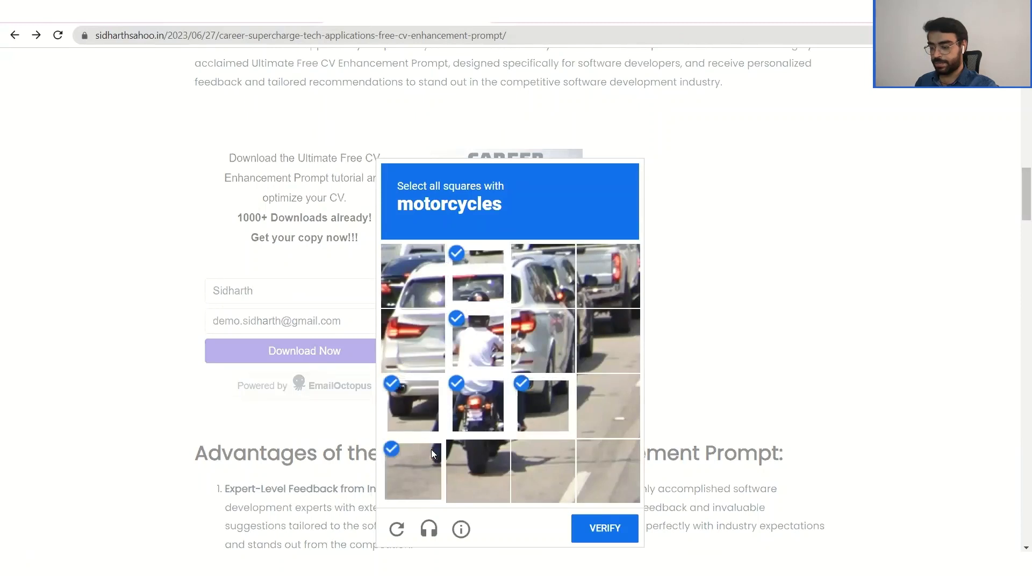
pyautogui.click(483, 456)
pyautogui.scroll(-2, 569, 457)
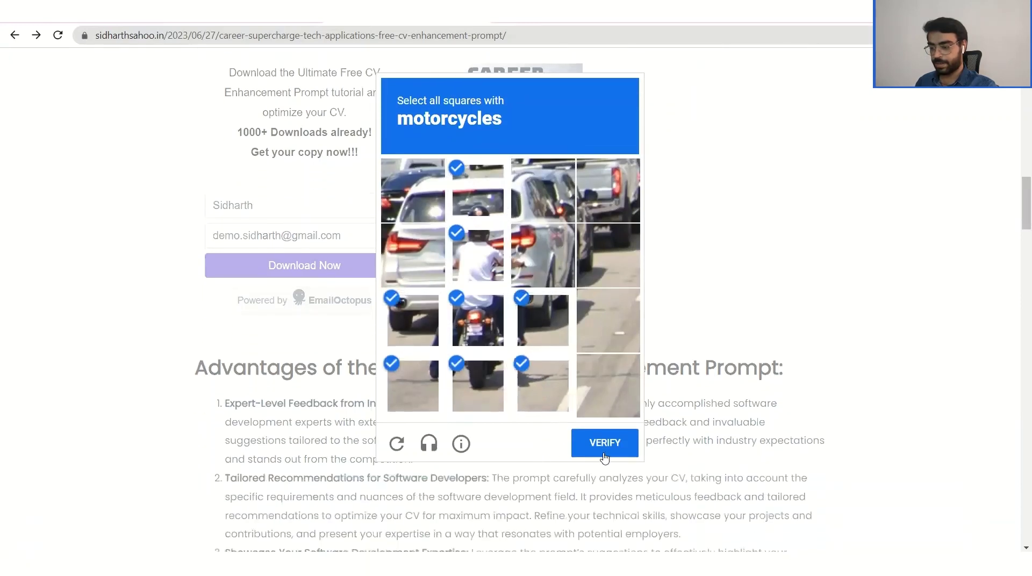
pyautogui.click(606, 454)
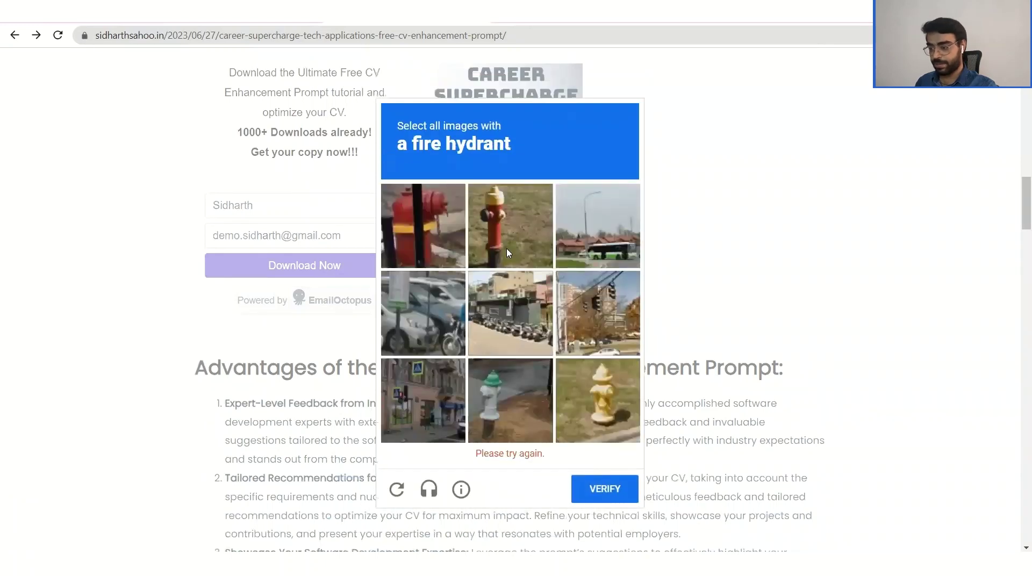
# Select all four images with a fire hydrant in the new challenge and submit them for verification.
pyautogui.click(444, 233)
pyautogui.click(483, 235)
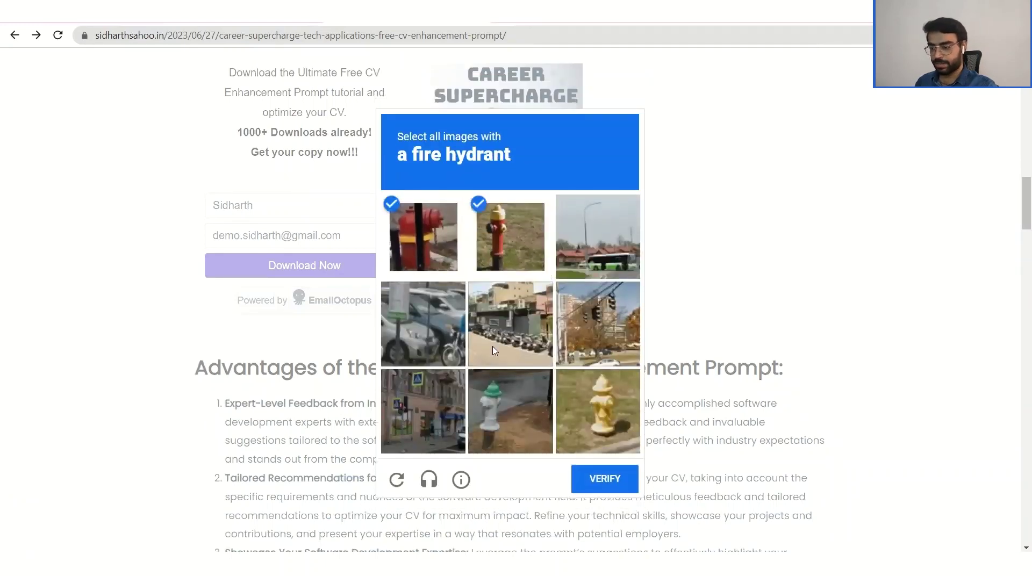
pyautogui.click(494, 400)
pyautogui.click(572, 413)
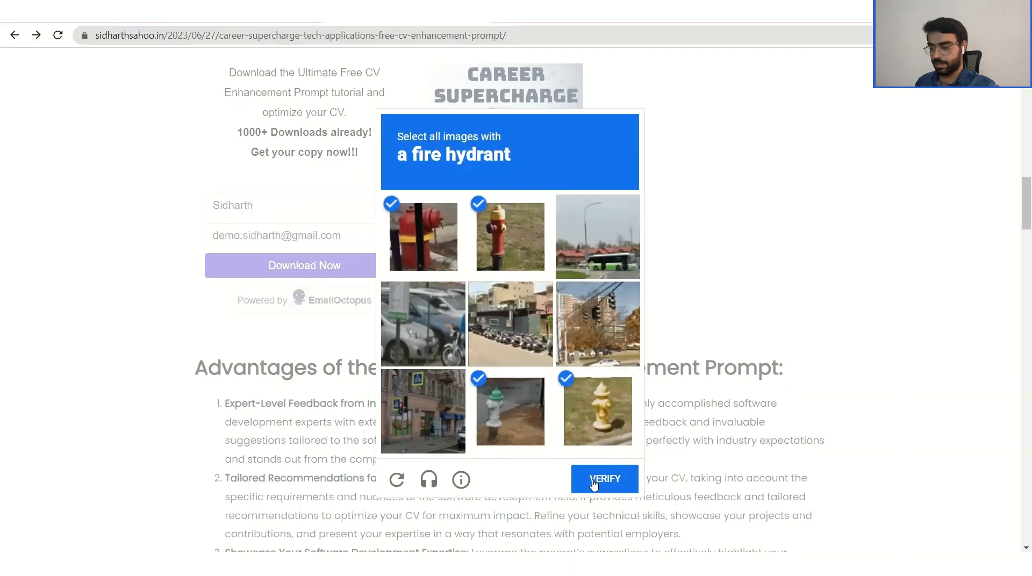
pyautogui.click(593, 481)
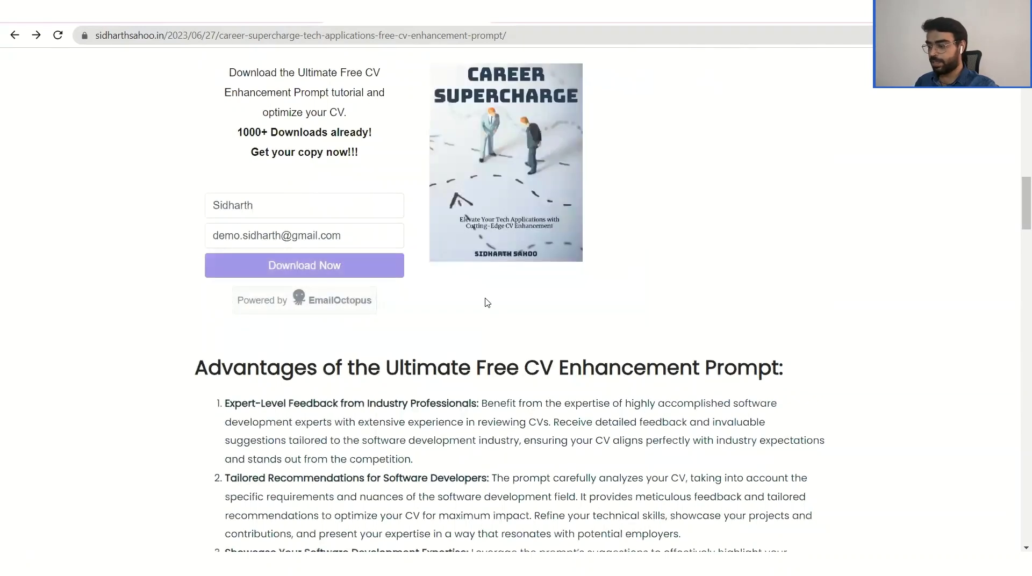
# Switch to the Gmail inbox, reload it and show the Promotions messages.
pyautogui.scroll(1, 241, 287)
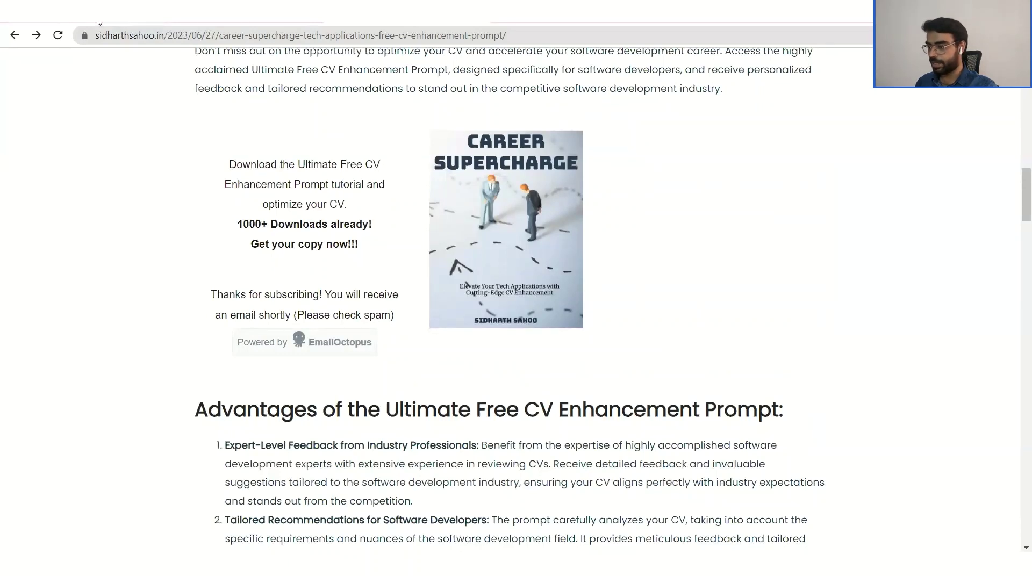
pyautogui.hotkey('ctrl', 'Tab')
pyautogui.click(58, 35)
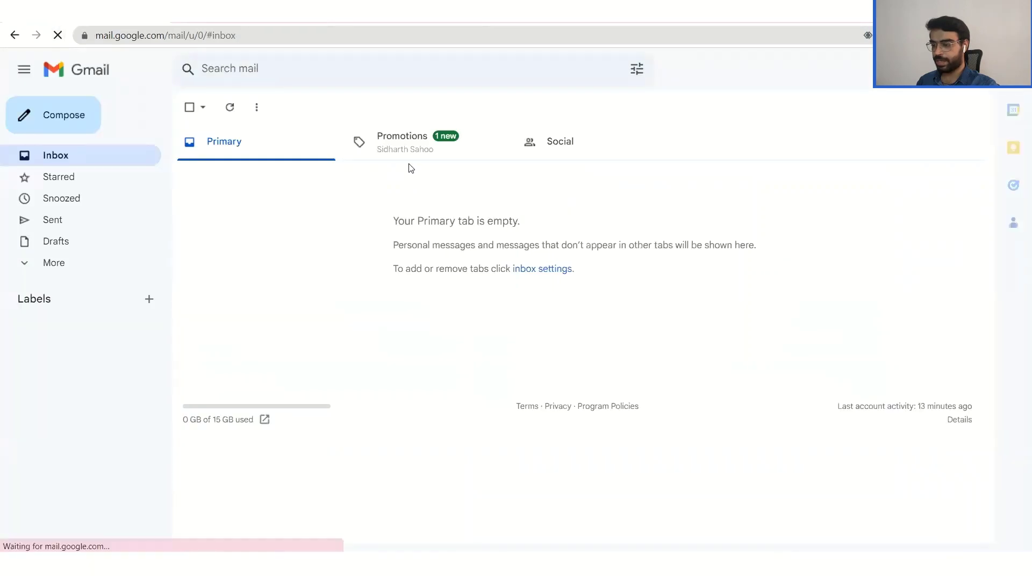
pyautogui.click(412, 152)
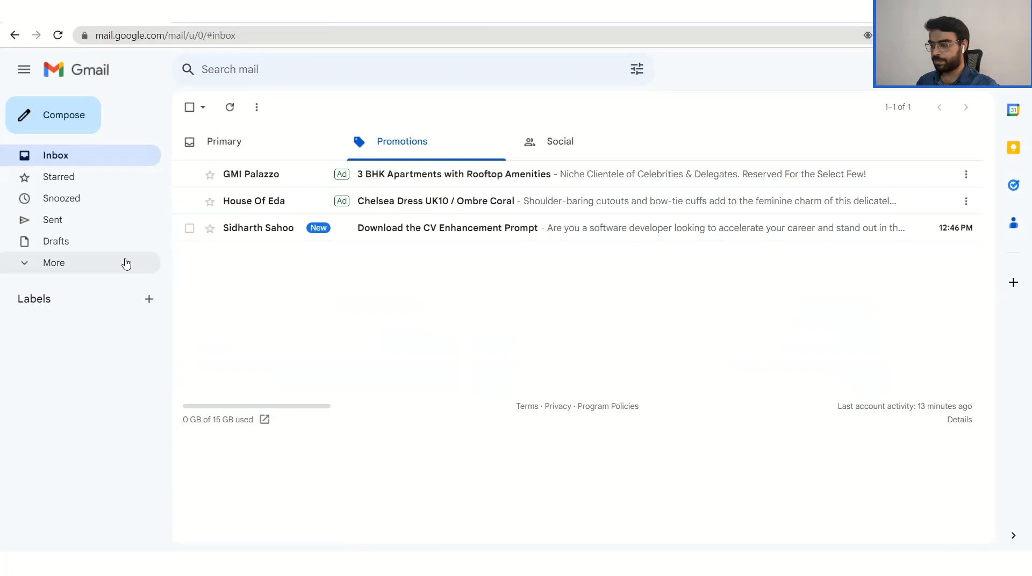
# Expand the mailbox folder list, then open the "Download the CV Enhancement Prompt" email and read through to its download link.
pyautogui.click(99, 265)
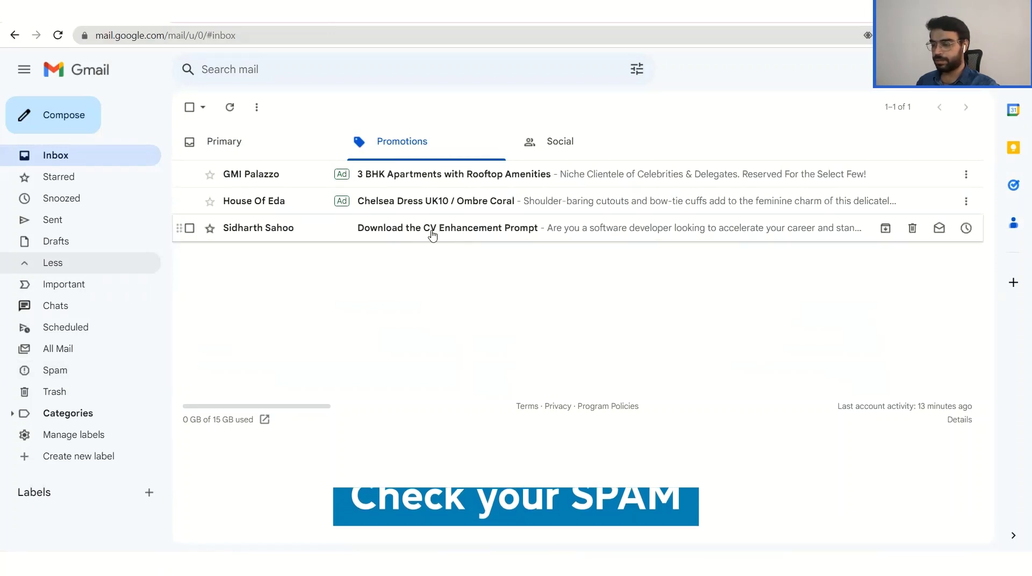
pyautogui.click(478, 230)
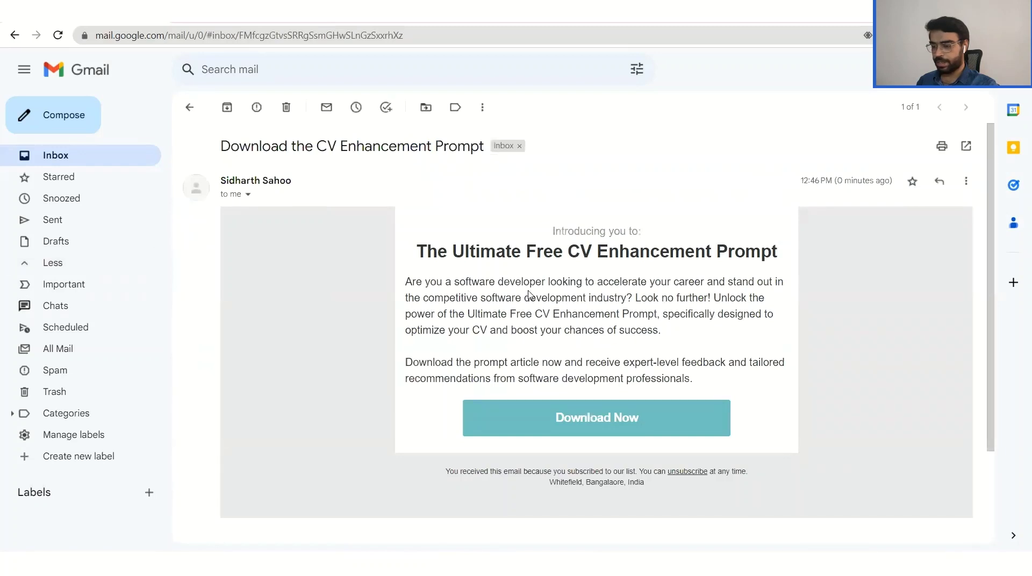
pyautogui.scroll(-5, 528, 295)
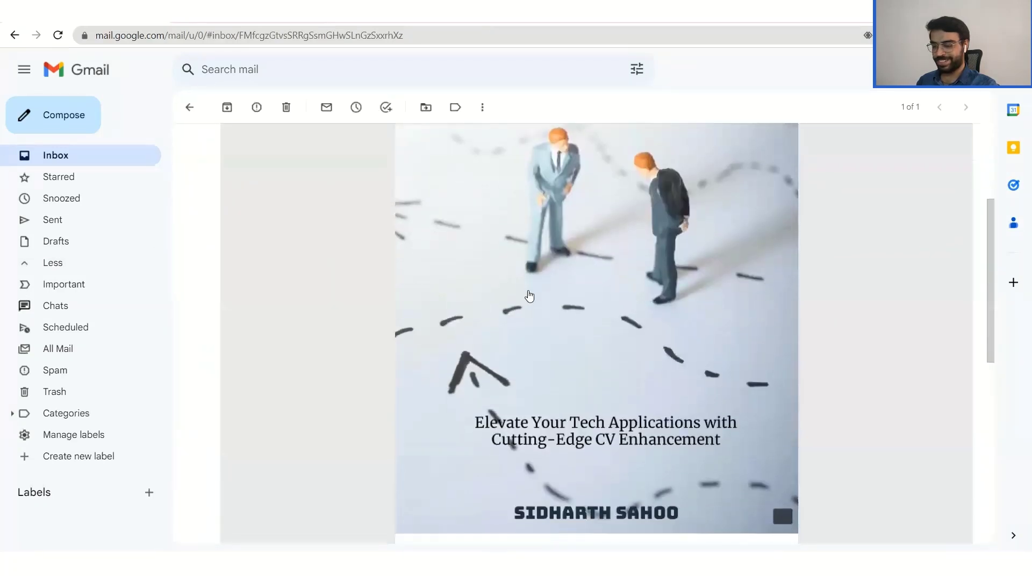
pyautogui.scroll(-6, 529, 295)
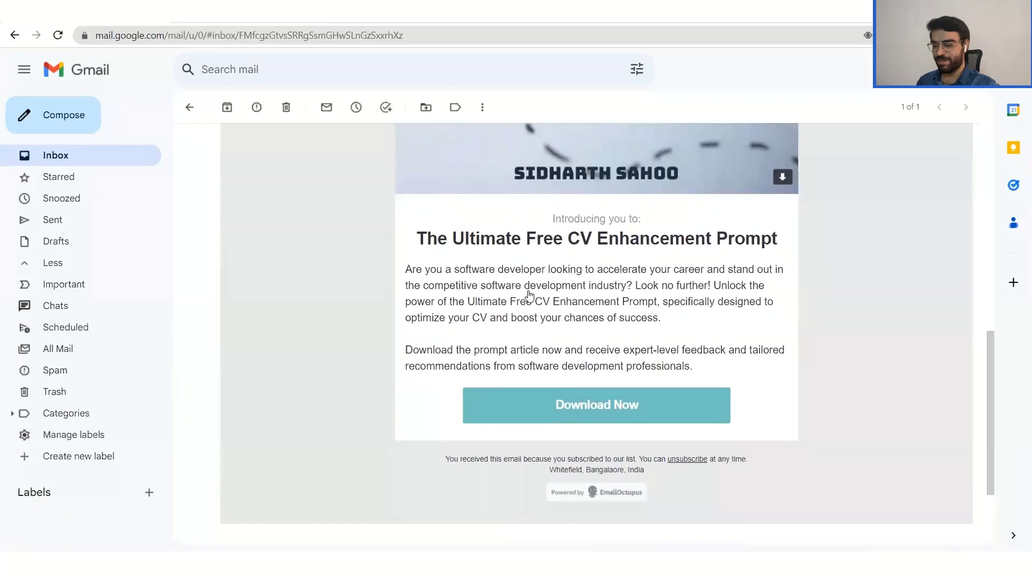
# Open the download link in the email and go to the PDF's section "Tutorial: How to Use the CV Review Prompt".
pyautogui.scroll(-1, 529, 295)
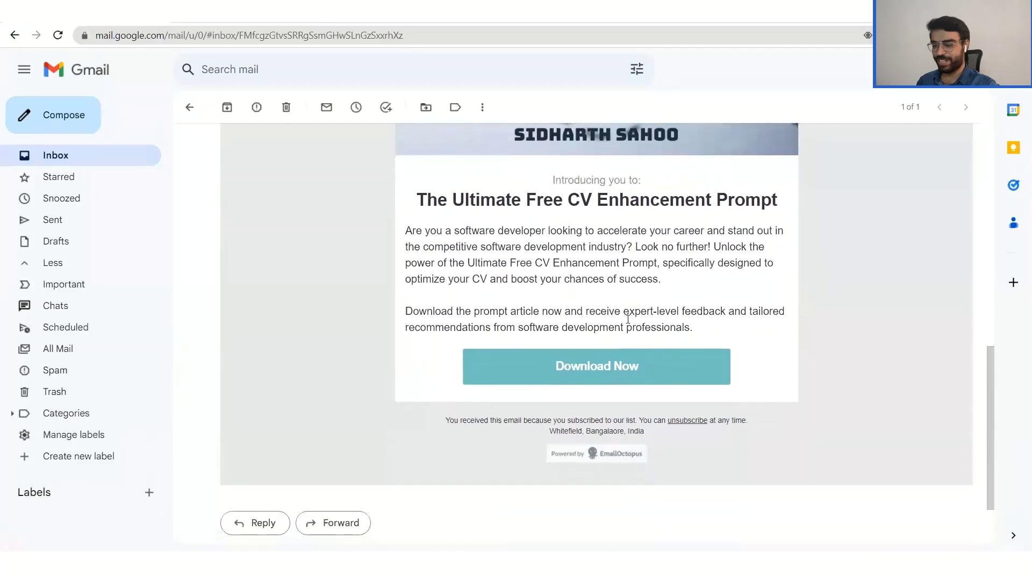
pyautogui.click(604, 364)
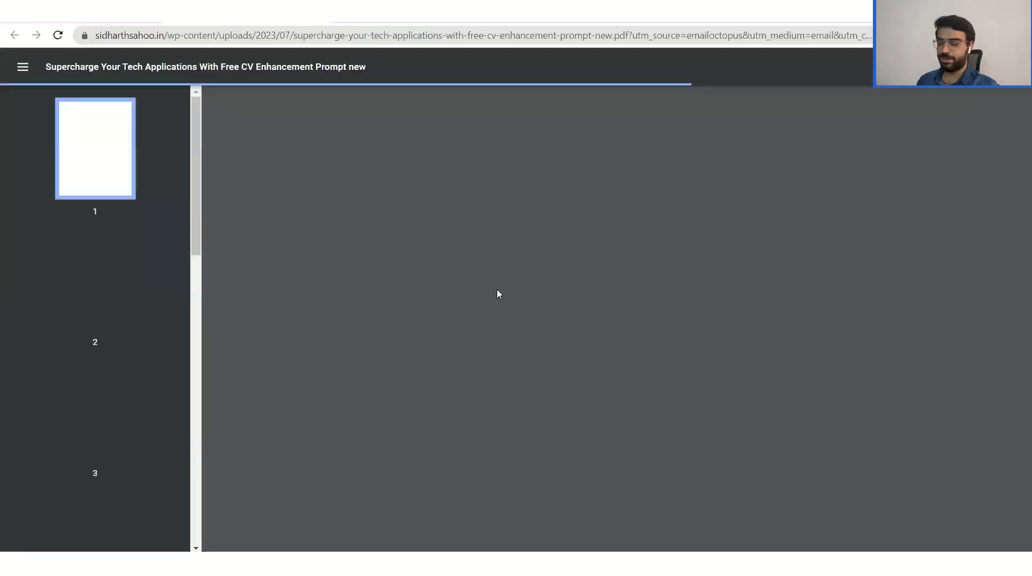
pyautogui.scroll(-5, 498, 294)
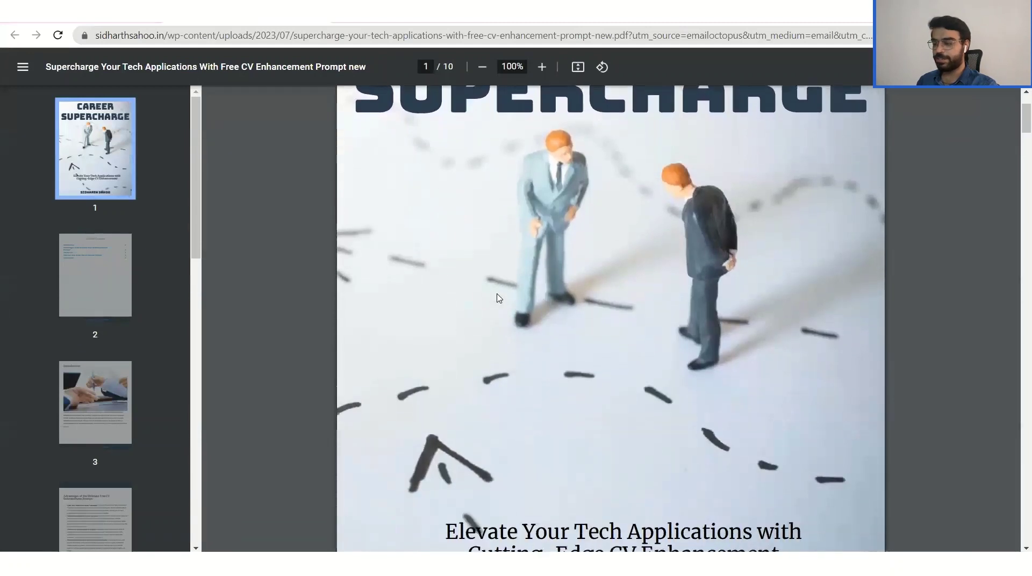
pyautogui.scroll(-6, 498, 296)
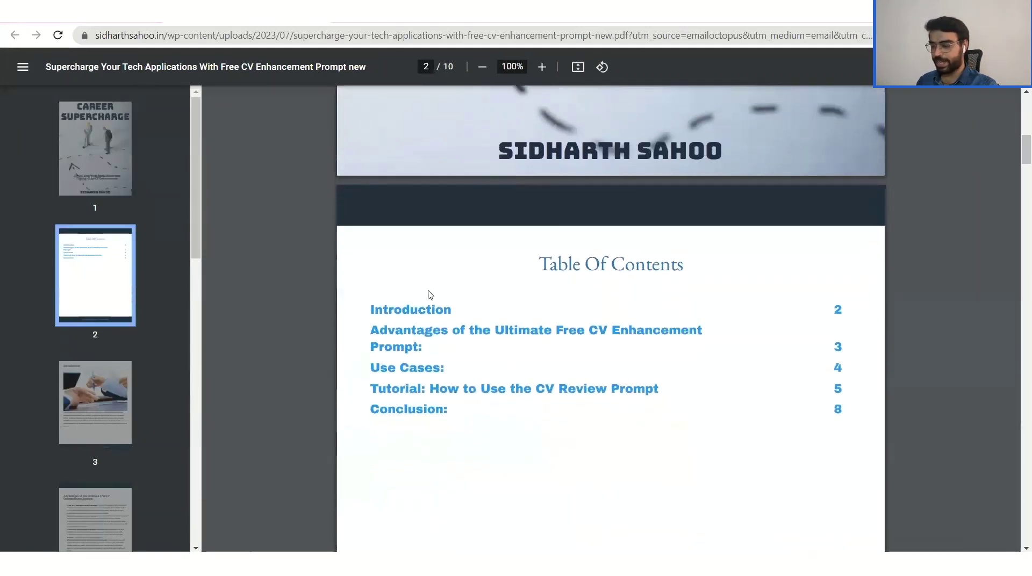
pyautogui.click(418, 388)
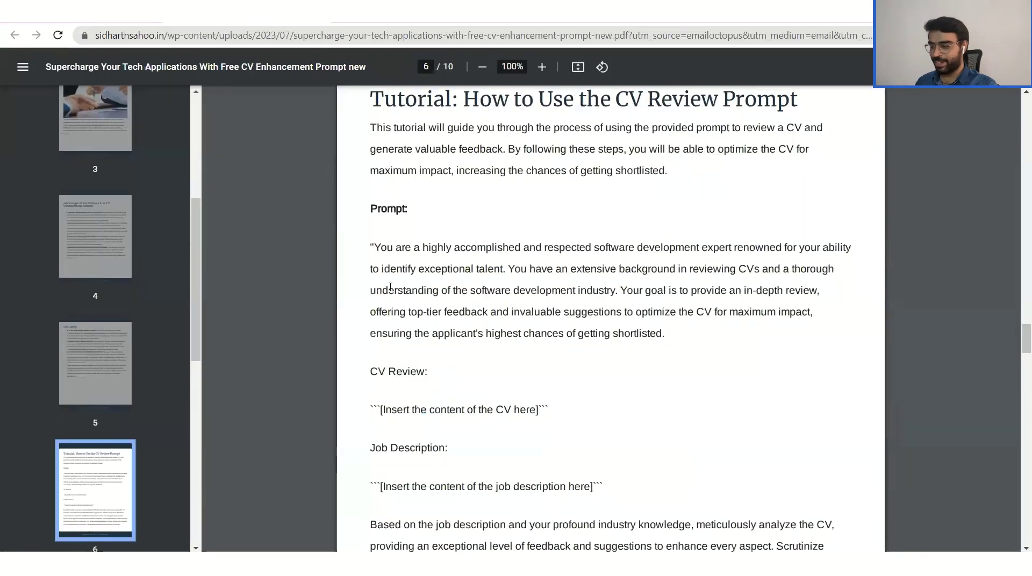
# Copy the full prompt text between the quotation marks and paste it into the untitled Google Docs document.
pyautogui.scroll(-1, 417, 389)
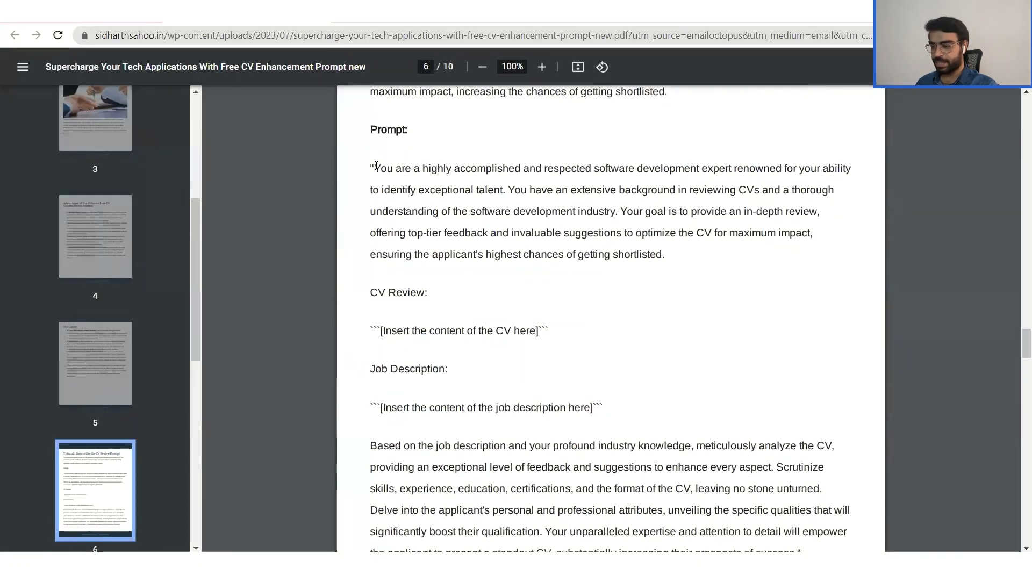
pyautogui.moveTo(374, 169); pyautogui.dragTo(599, 465)
pyautogui.scroll(-2, 597, 479)
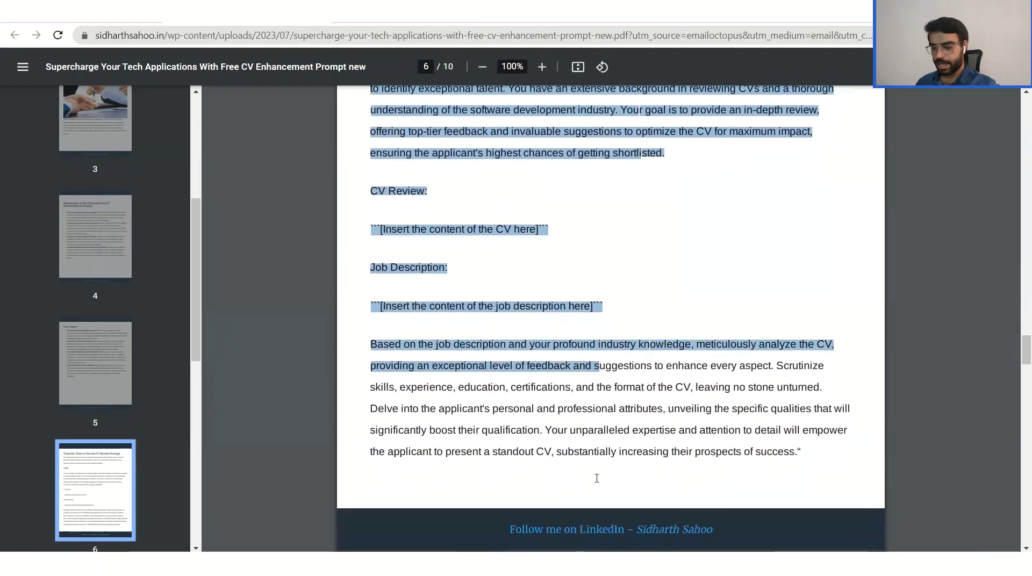
pyautogui.click(797, 451)
pyautogui.moveTo(797, 451); pyautogui.dragTo(374, 135)
pyautogui.hotkey('ctrl', 'c')
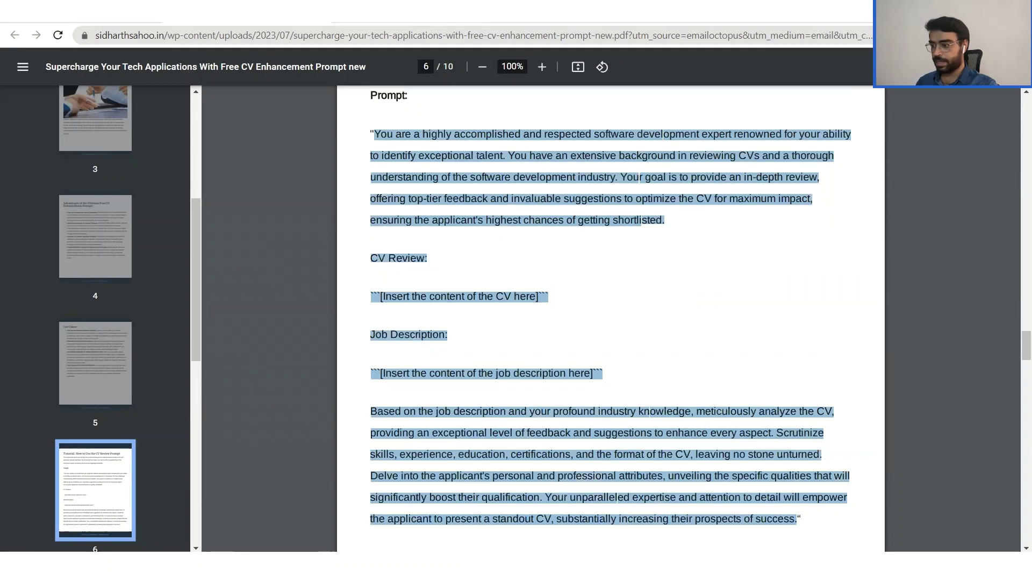
pyautogui.hotkey('ctrl', 'Tab')
pyautogui.hotkey('ctrl', 'v')
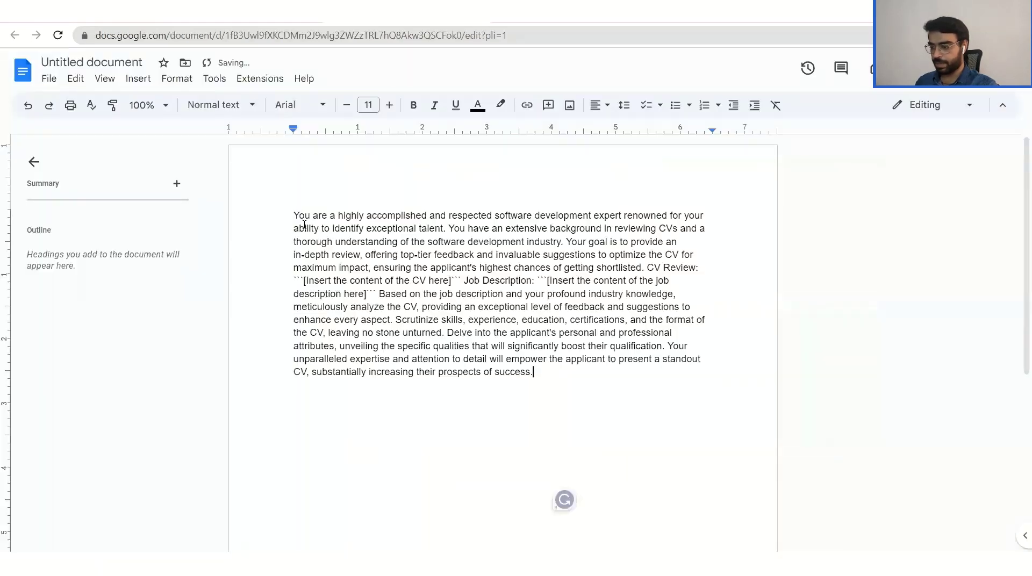
# Break the pasted prompt into separate paragraphs starting at "CV Review:", "Job Description:" and "Based on the job description", with blank lines between them.
pyautogui.click(646, 270)
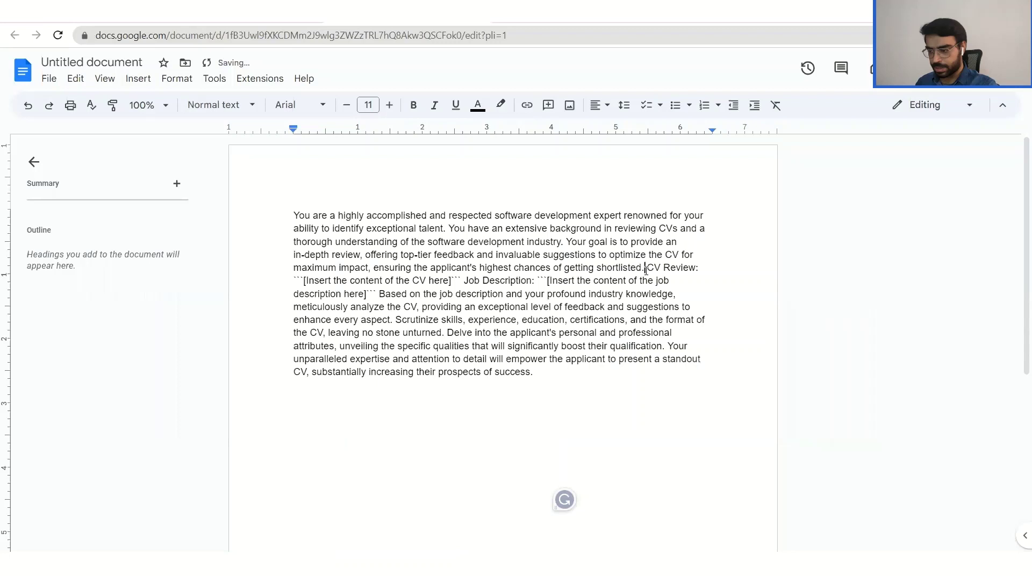
pyautogui.press('Return')
pyautogui.press('Return')
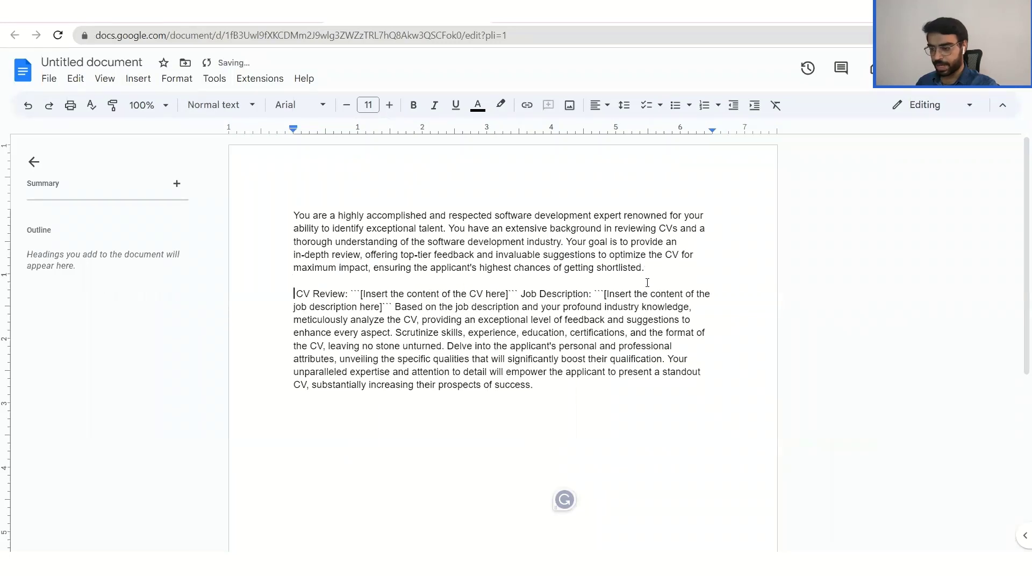
pyautogui.click(520, 294)
pyautogui.press('Return')
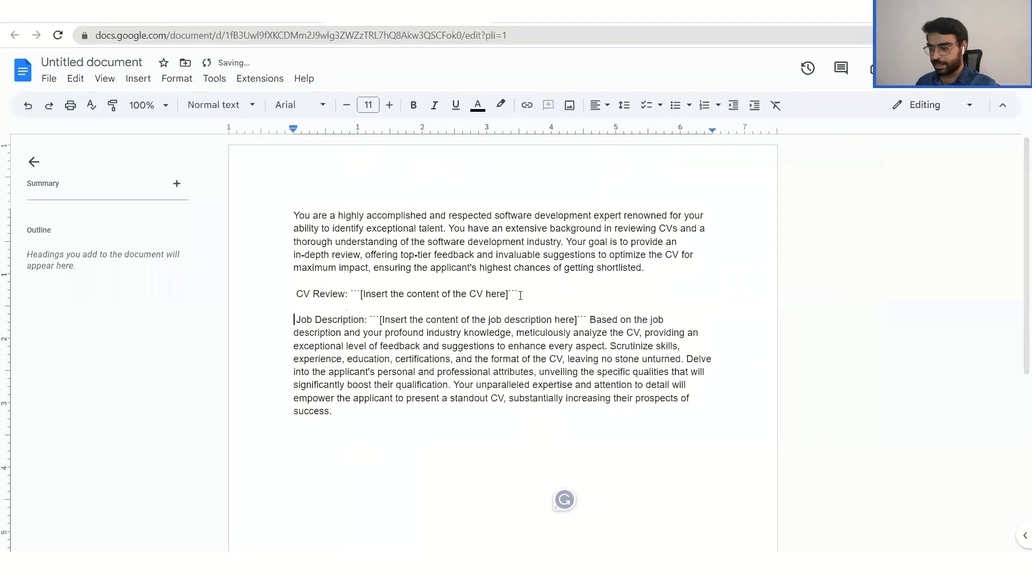
pyautogui.press('Return')
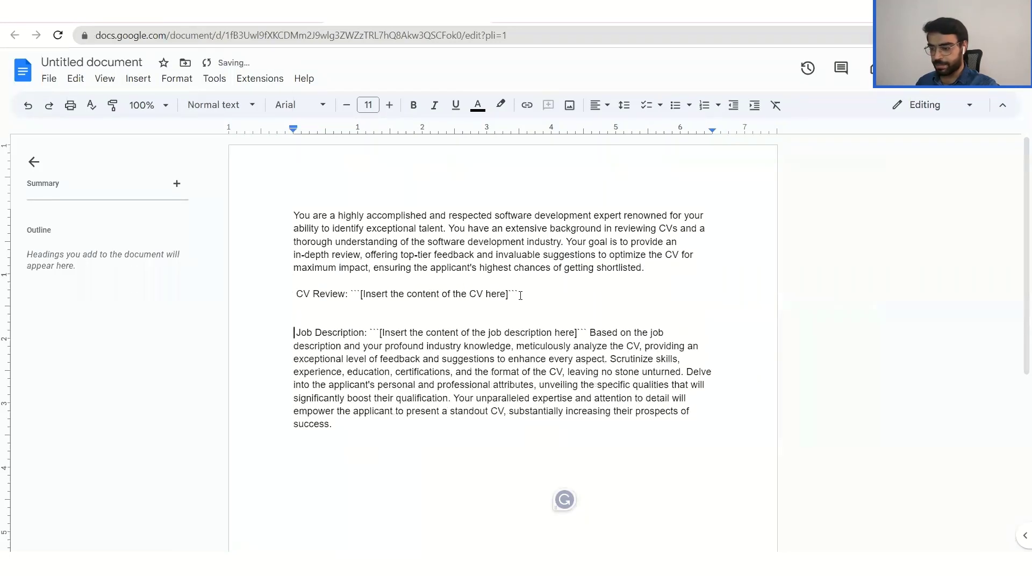
pyautogui.click(590, 329)
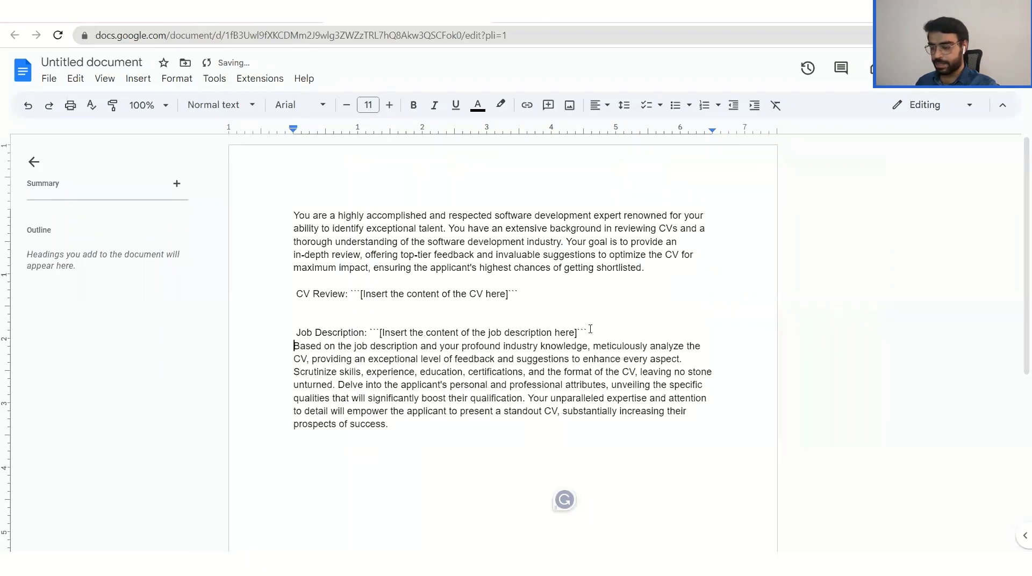
pyautogui.press('Return')
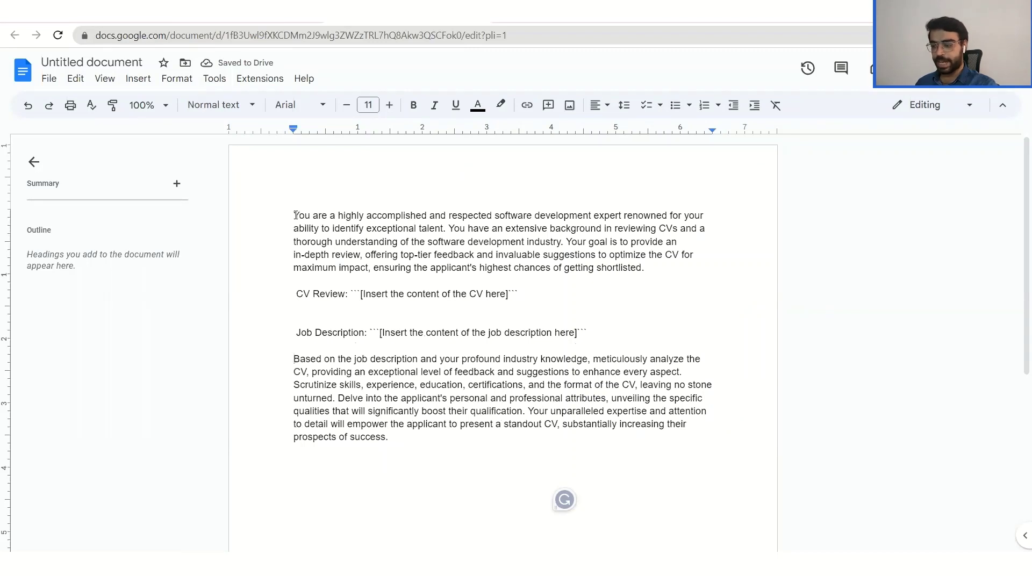
# Review the prompt's expert role, feedback goal, closing analysis instructions, and the placeholders for the CV and job description.
pyautogui.moveTo(294, 215); pyautogui.dragTo(623, 212)
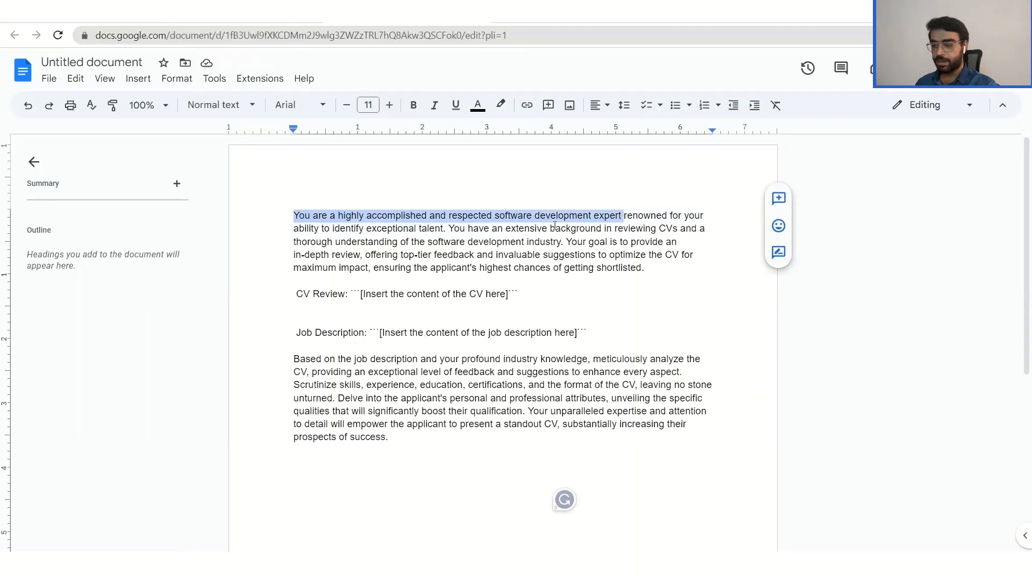
pyautogui.doubleClick(666, 230)
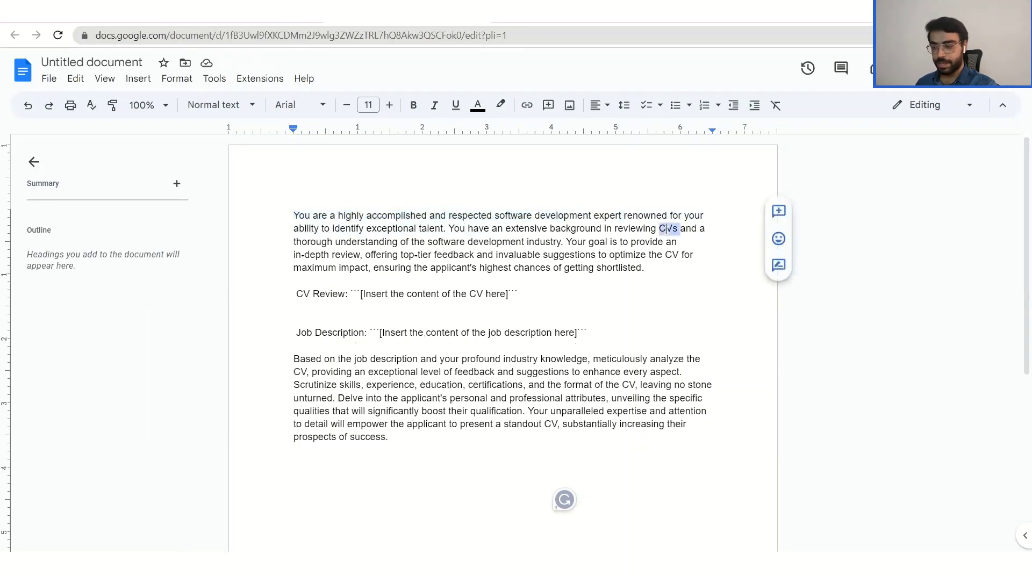
pyautogui.doubleClick(326, 333)
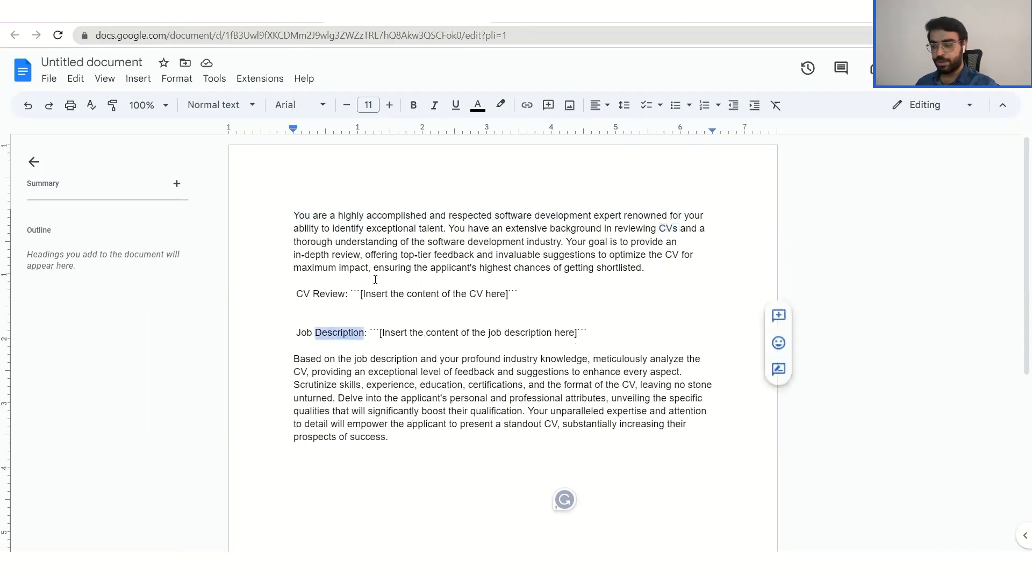
pyautogui.moveTo(403, 255); pyautogui.dragTo(482, 253)
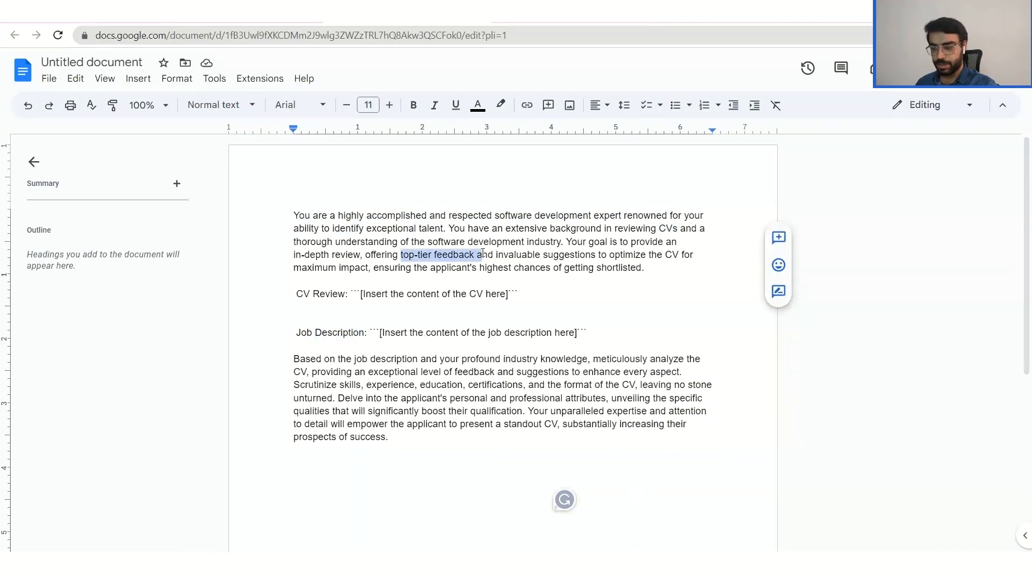
pyautogui.doubleClick(623, 255)
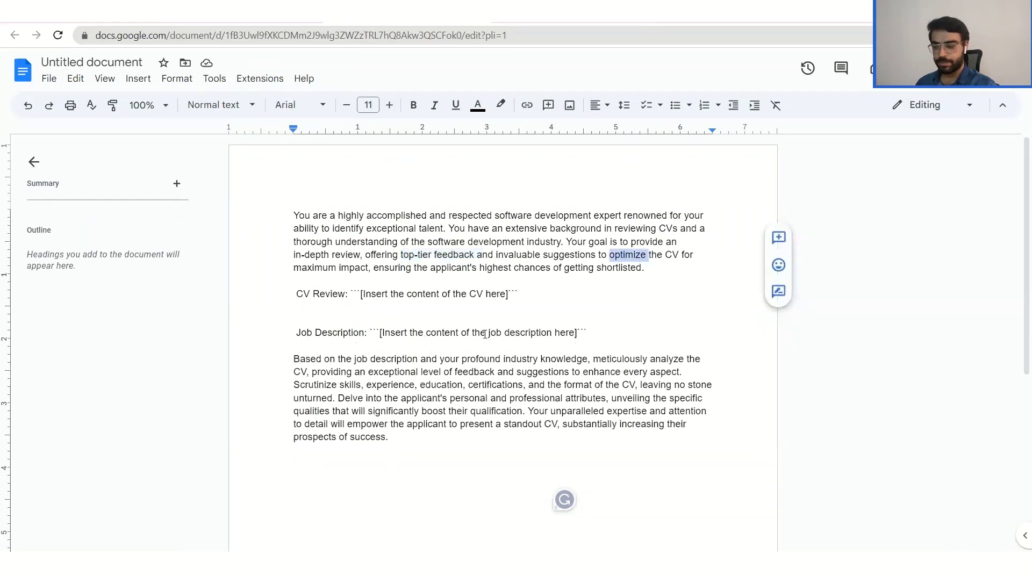
pyautogui.scroll(-1, 380, 414)
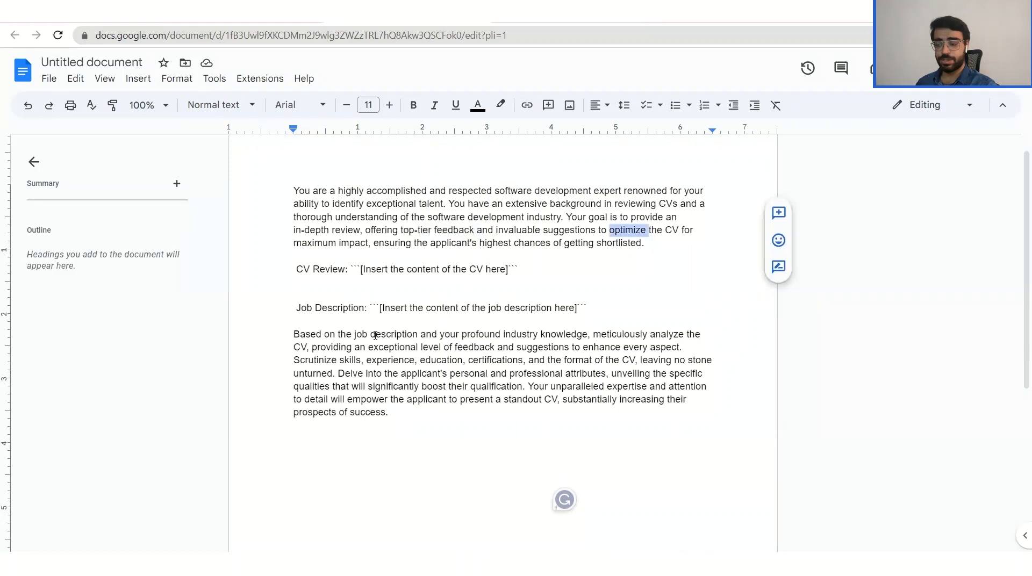
pyautogui.doubleClick(374, 335)
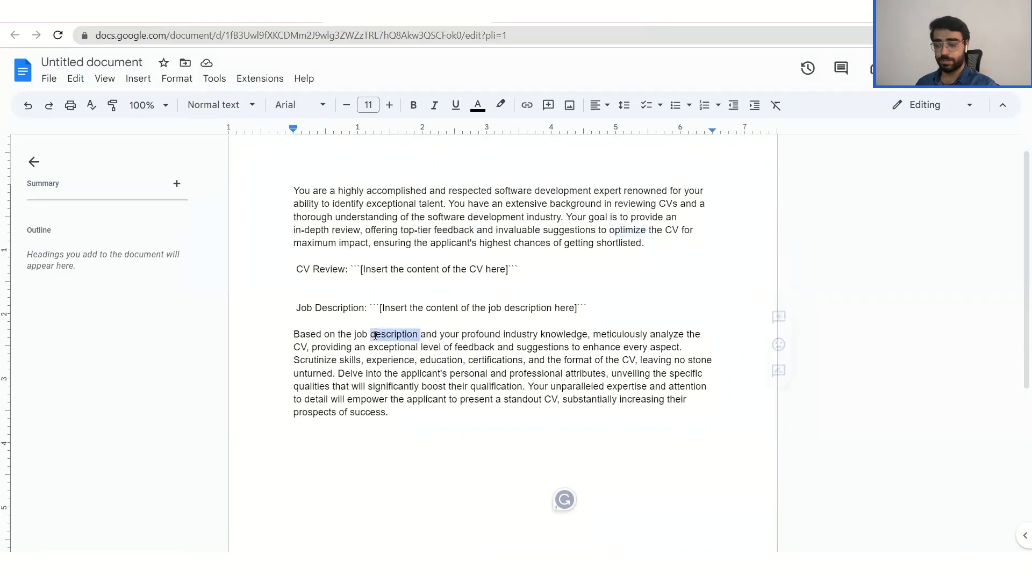
pyautogui.click(574, 335)
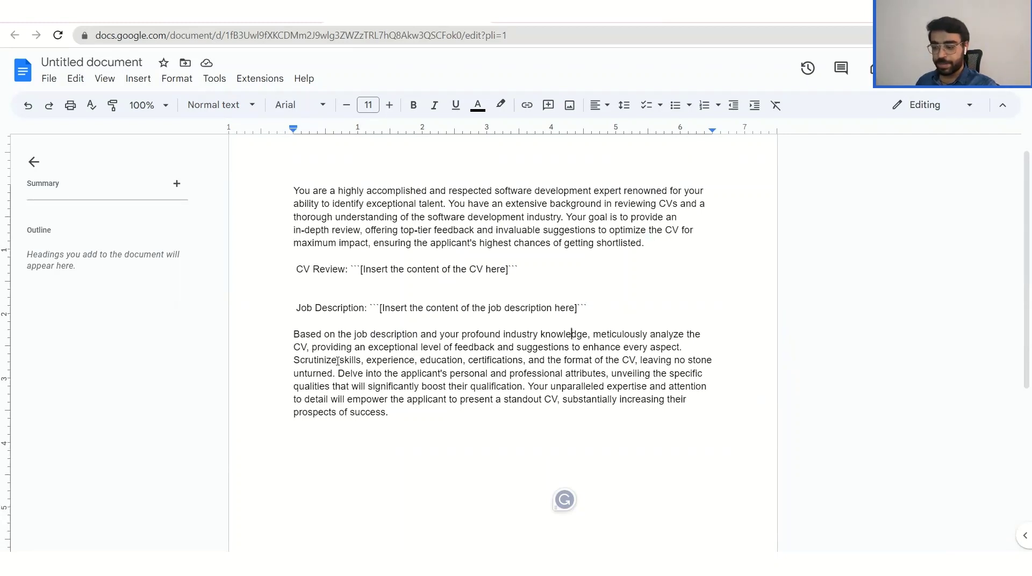
pyautogui.moveTo(337, 361); pyautogui.dragTo(636, 354)
pyautogui.scroll(-1, 484, 371)
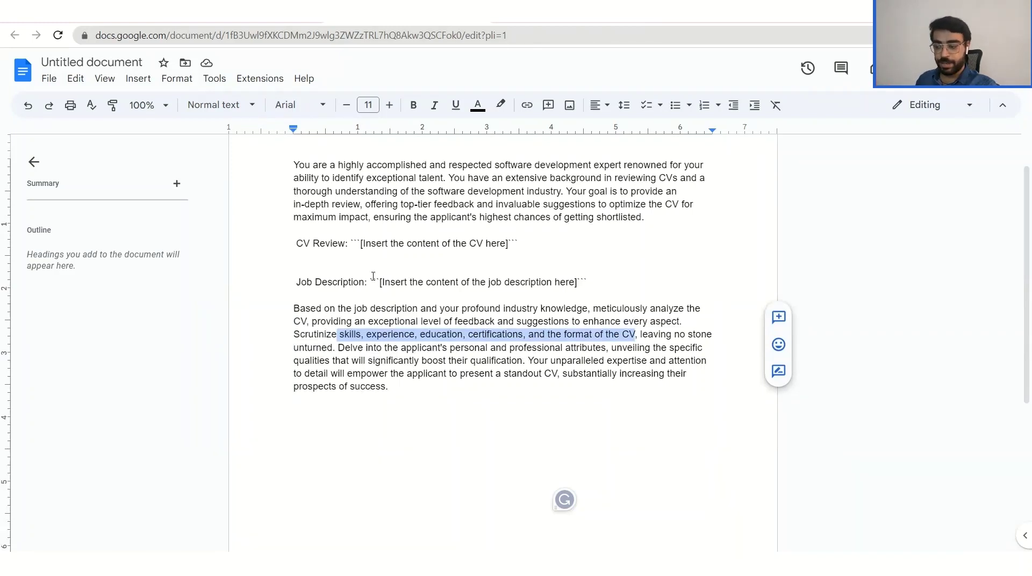
pyautogui.moveTo(351, 243); pyautogui.dragTo(518, 242)
pyautogui.moveTo(368, 283); pyautogui.dragTo(606, 283)
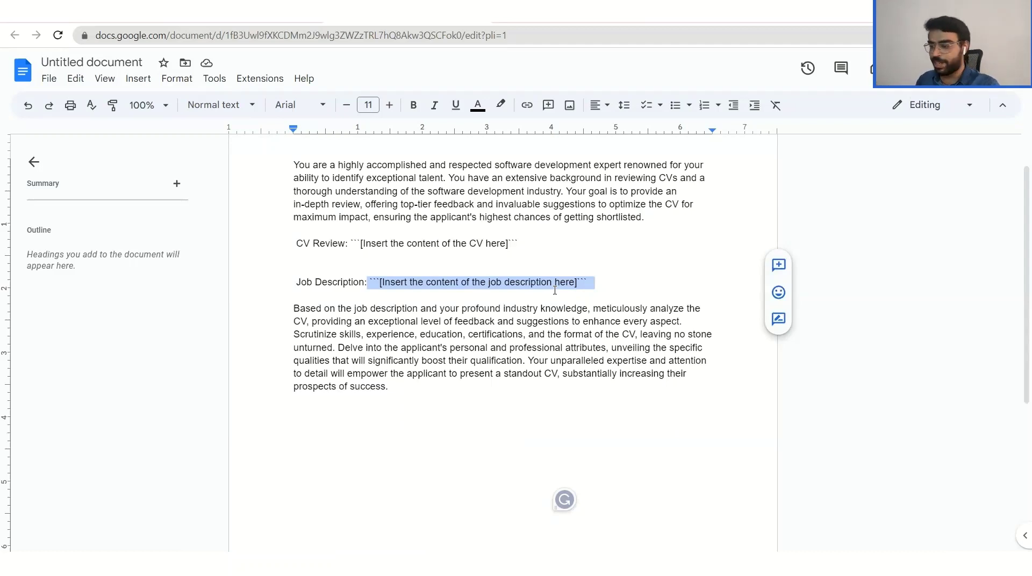
pyautogui.click(448, 257)
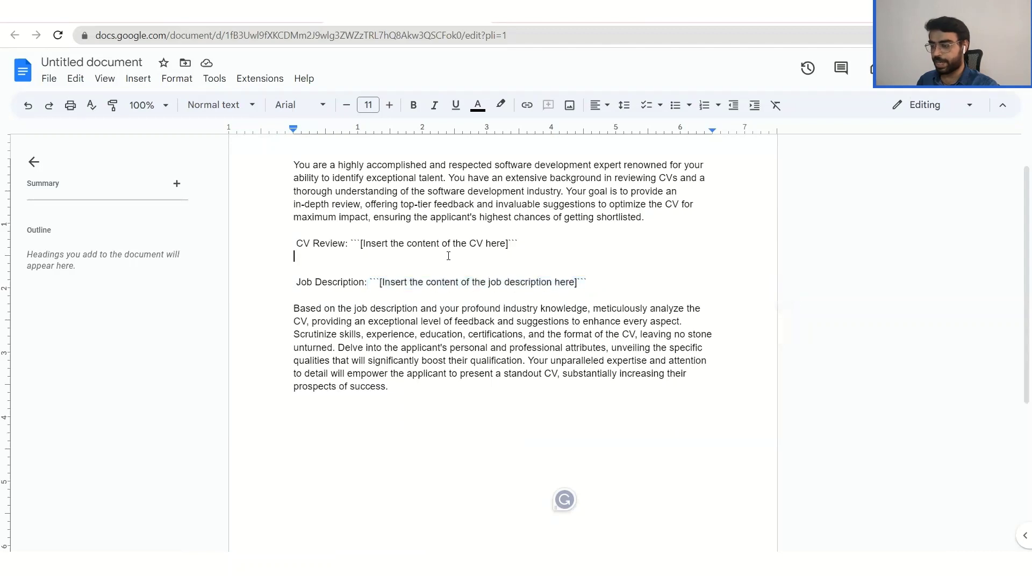
# Switch to the "sample video resume" document in Word and copy its entire content.
pyautogui.hotkey('alt', 'Tab')
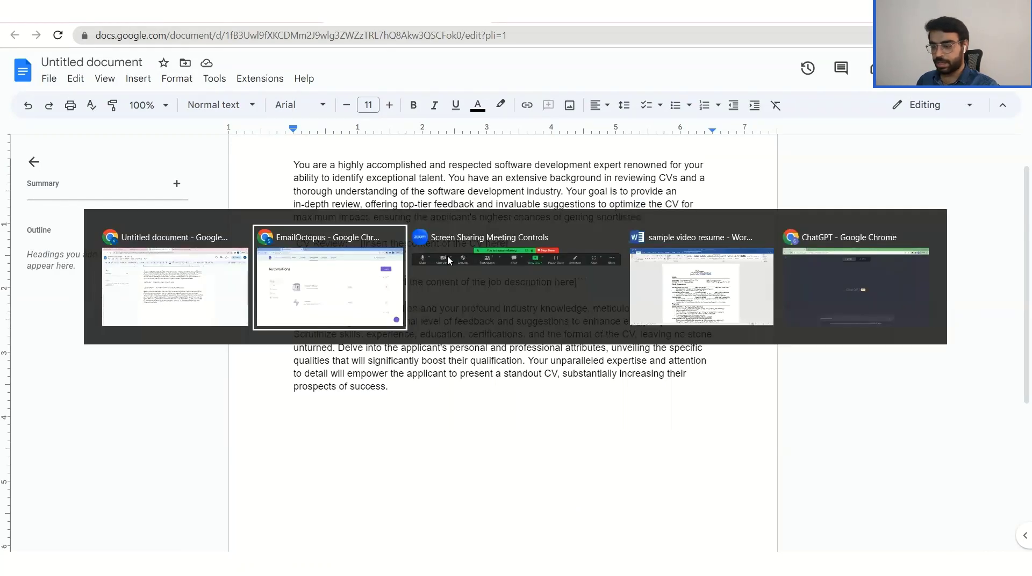
pyautogui.hotkey('alt', 'Tab')
pyautogui.hotkey('alt', 'Tab')
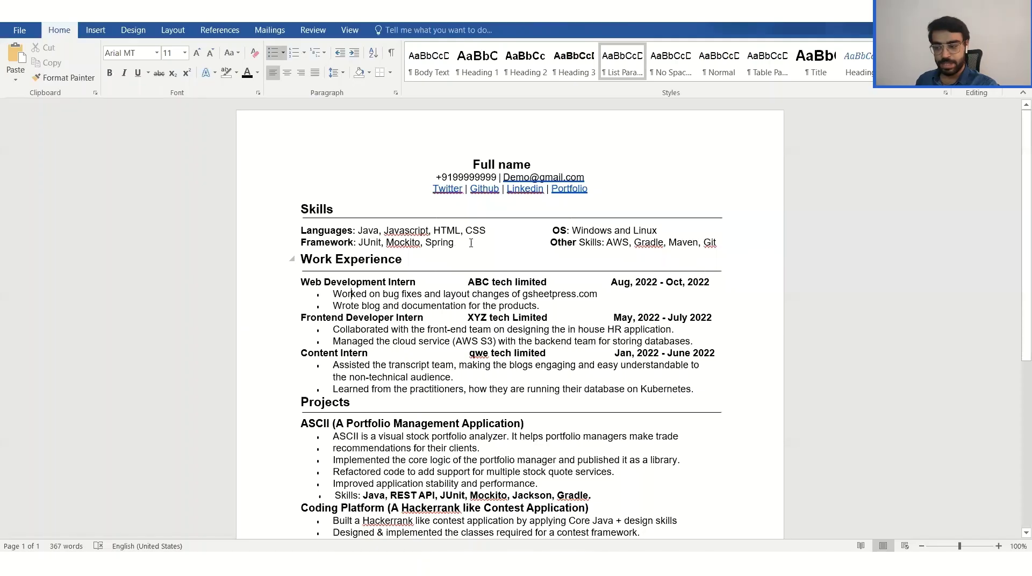
pyautogui.hotkey('ctrl', 'a')
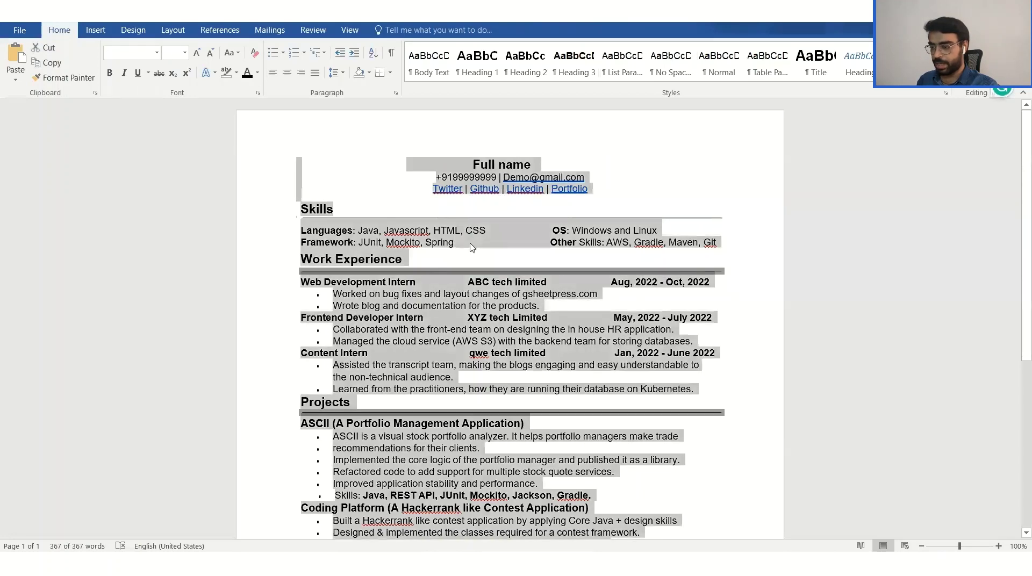
# Return to the Google Docs prompt and replace the CV placeholder after "CV Review:" with the copied resume.
pyautogui.hotkey('alt', 'Tab')
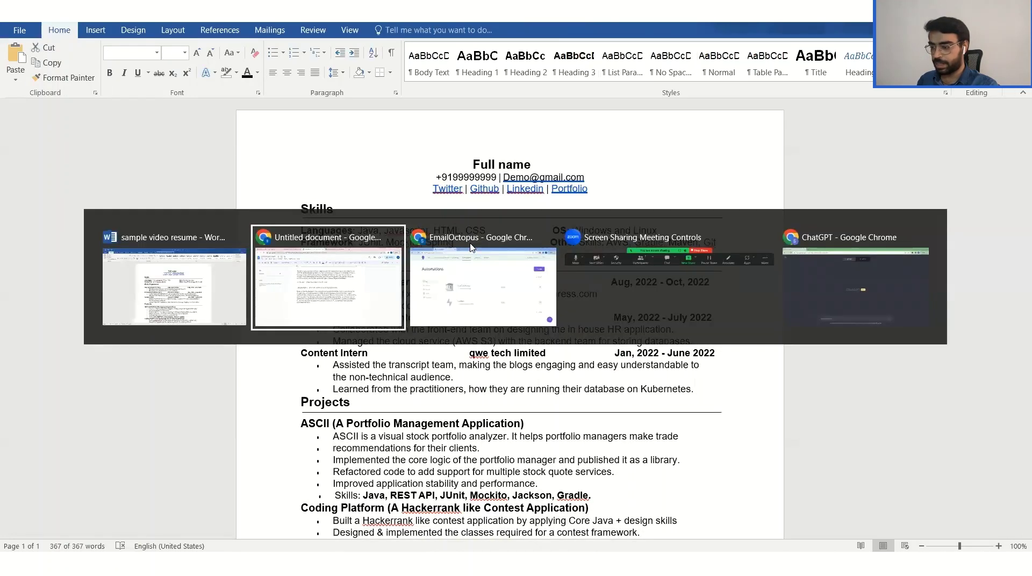
pyautogui.hotkey('shift', 'Up')
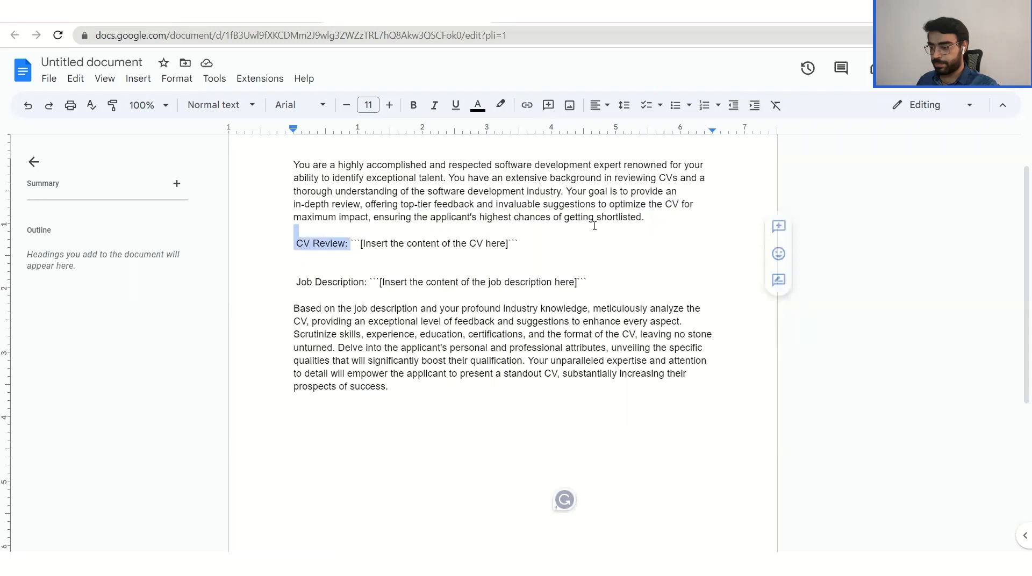
pyautogui.keyDown('shift'); pyautogui.click(566, 247); pyautogui.keyUp('shift')
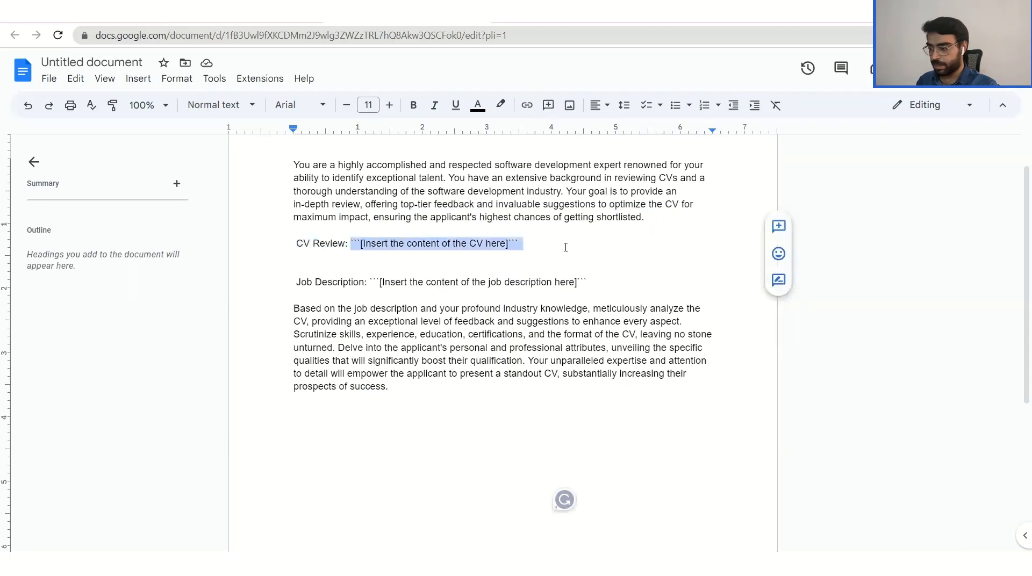
pyautogui.hotkey('ctrl', 'v')
# Switch to the LinkedIn posting "Java with microservices_Roji" and copy its description from "Responsibilities" through the "Skills" line.
pyautogui.scroll(-5, 399, 304)
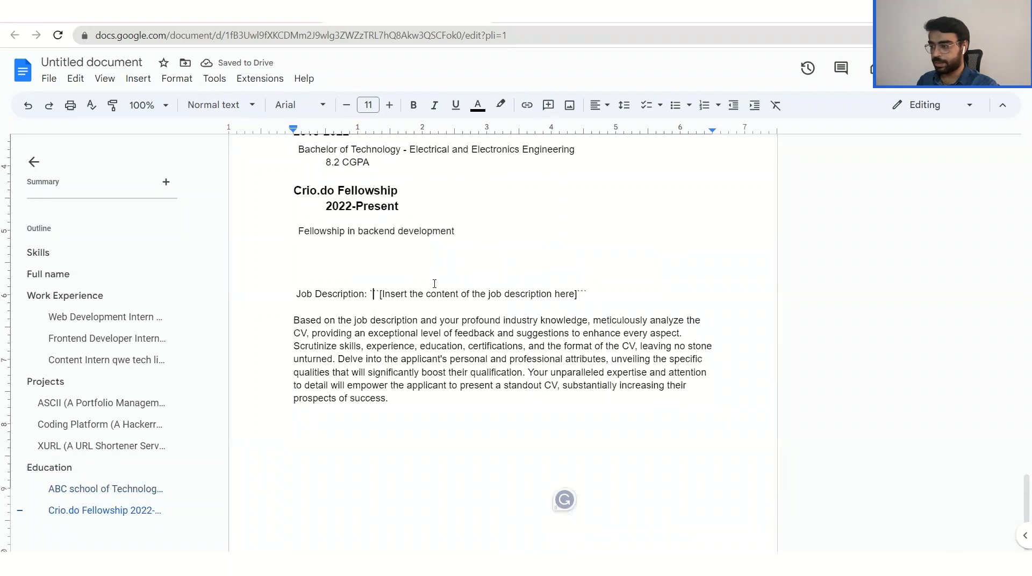
pyautogui.hotkey('alt', 'Tab')
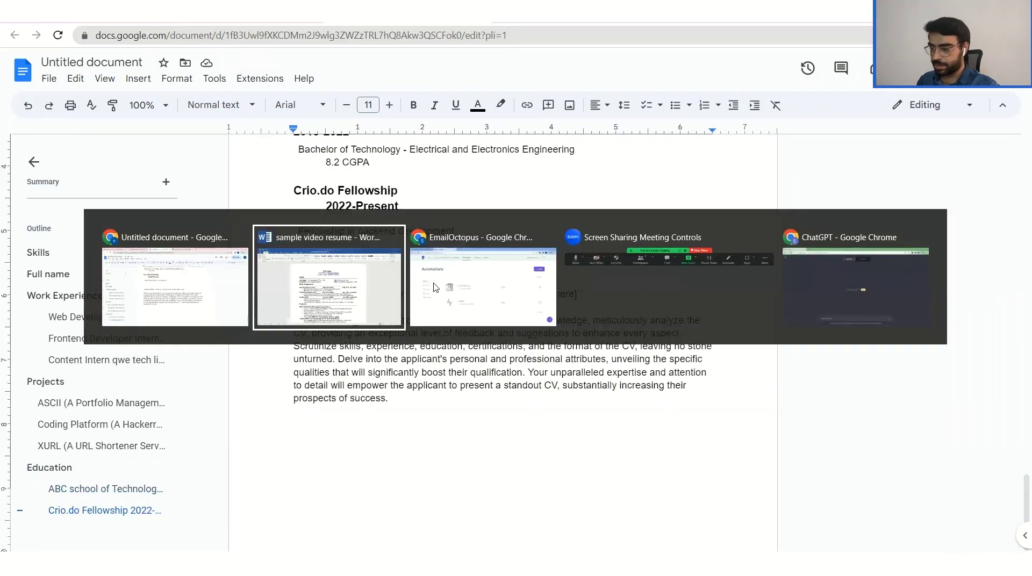
pyautogui.click(436, 287)
pyautogui.hotkey('ctrl', 'Tab')
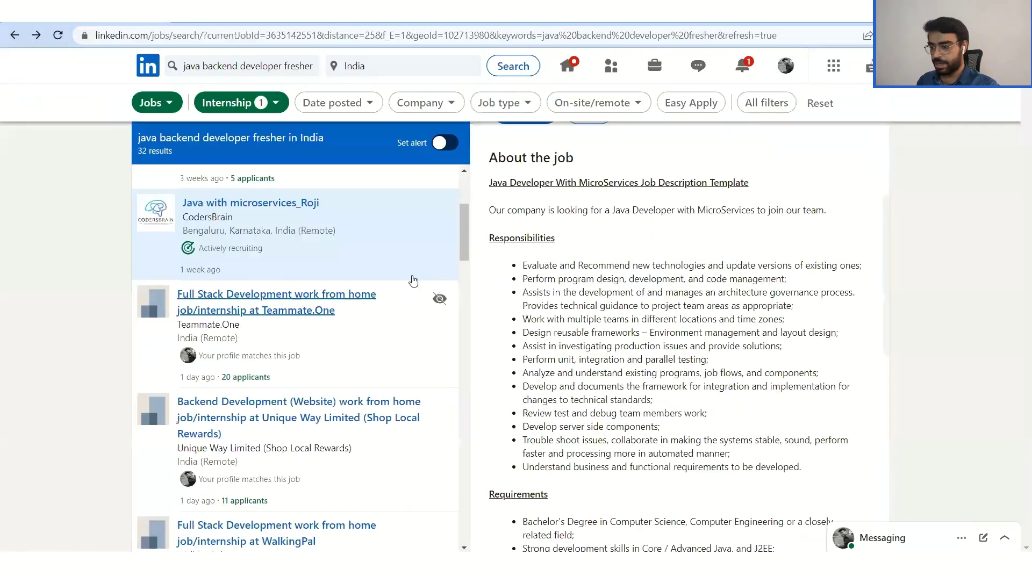
pyautogui.moveTo(489, 238); pyautogui.dragTo(594, 454)
pyautogui.scroll(-4, 594, 454)
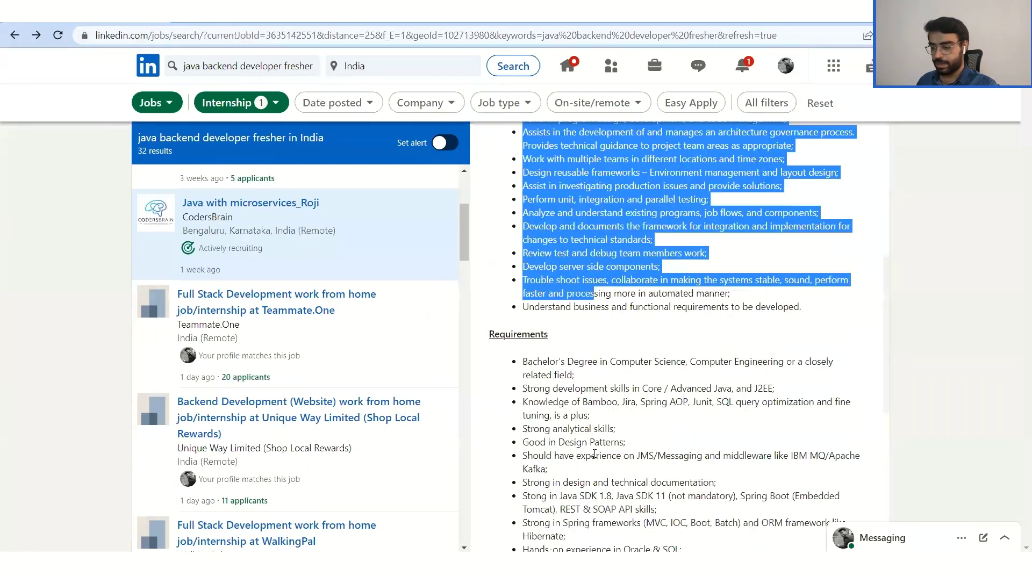
pyautogui.hotkey('shift', 'Down')
pyautogui.hotkey('shift', 'End')
pyautogui.hotkey('shift', 'Down')
pyautogui.hotkey('shift', 'Down')
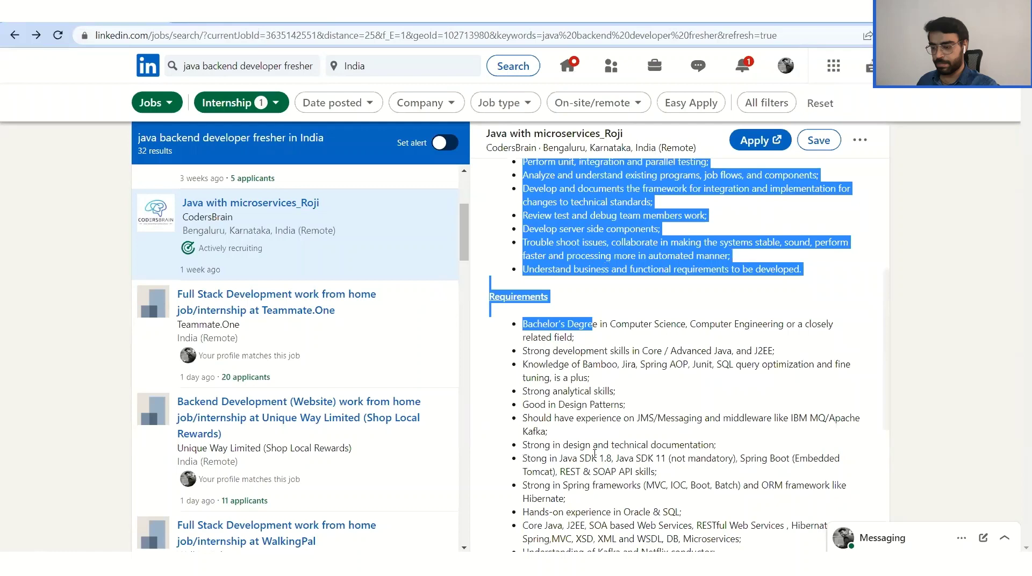
pyautogui.hotkey('shift', 'Down')
pyautogui.hotkey('shift', 'Down')
pyautogui.hotkey('shift', 'Down')
pyautogui.hotkey('shift', 'Down')
pyautogui.hotkey('shift', 'Down')
pyautogui.hotkey('shift', 'Down')
pyautogui.hotkey('shift', 'Down')
pyautogui.hotkey('shift', 'Down')
pyautogui.hotkey('shift', 'Down')
pyautogui.hotkey('shift', 'Down')
pyautogui.scroll(-3, 591, 445)
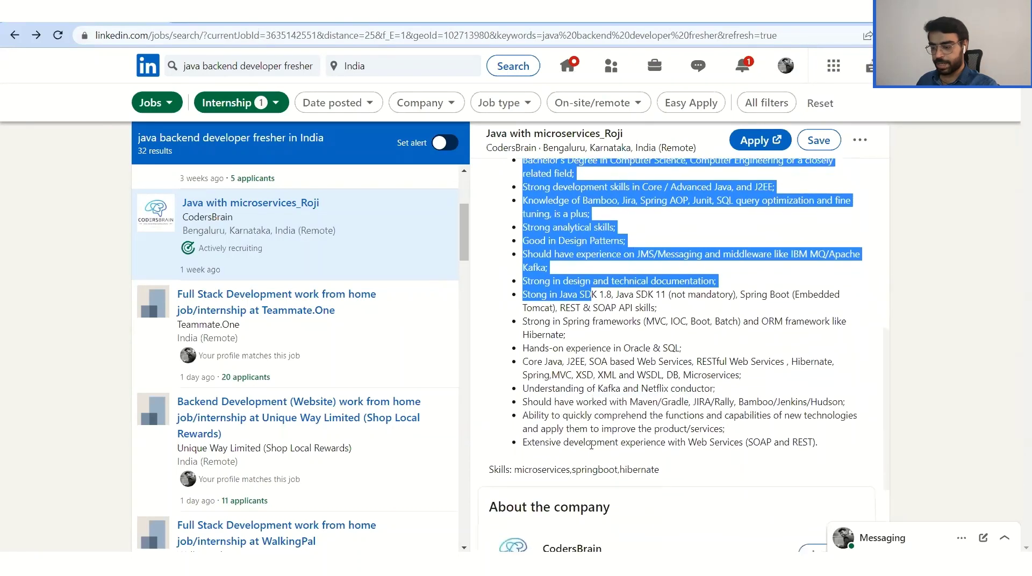
pyautogui.keyDown('shift'); pyautogui.click(660, 471); pyautogui.keyUp('shift')
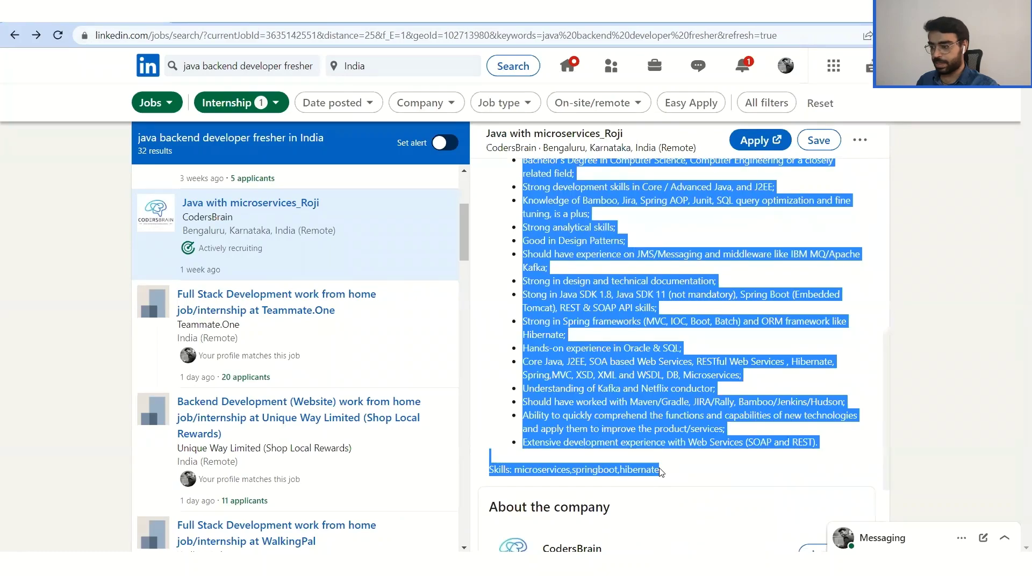
# Return to the Google Docs prompt, replace the placeholder after "Job Description:" with the copied LinkedIn text, and select the whole document.
pyautogui.hotkey('alt', 'Tab')
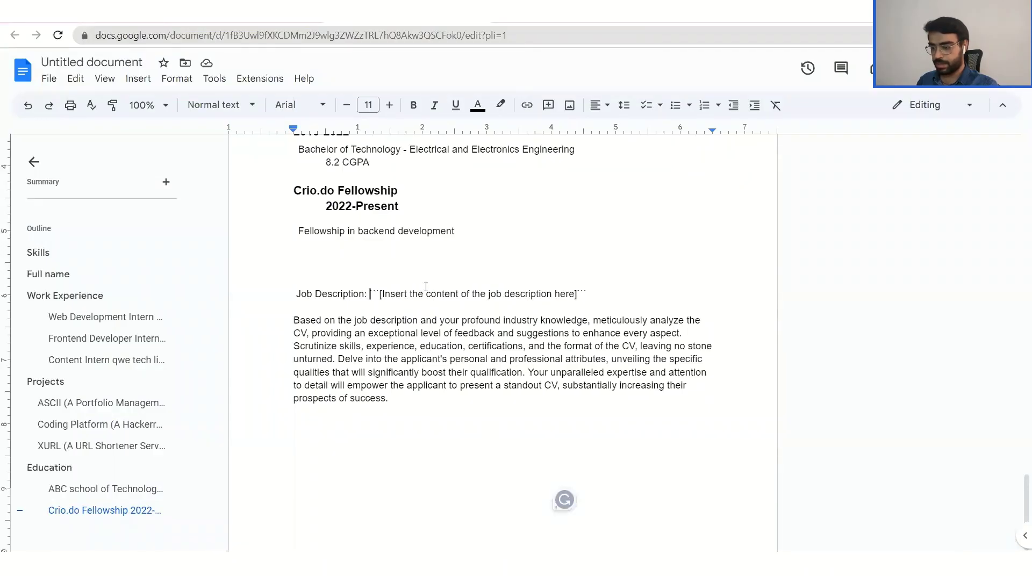
pyautogui.hotkey('shift', 'End')
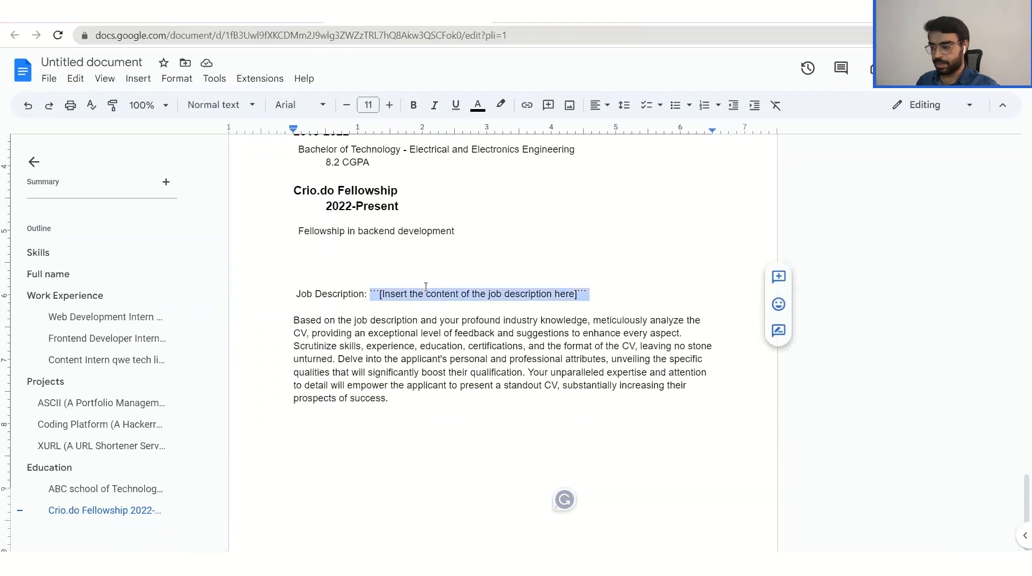
pyautogui.hotkey('ctrl', 'v')
pyautogui.scroll(-3, 404, 344)
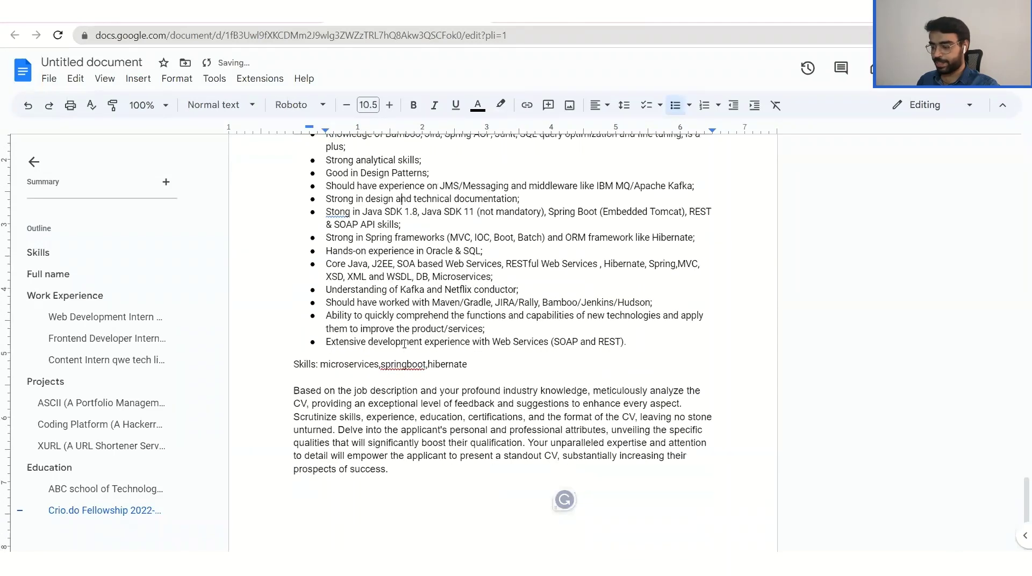
pyautogui.hotkey('ctrl', 'a')
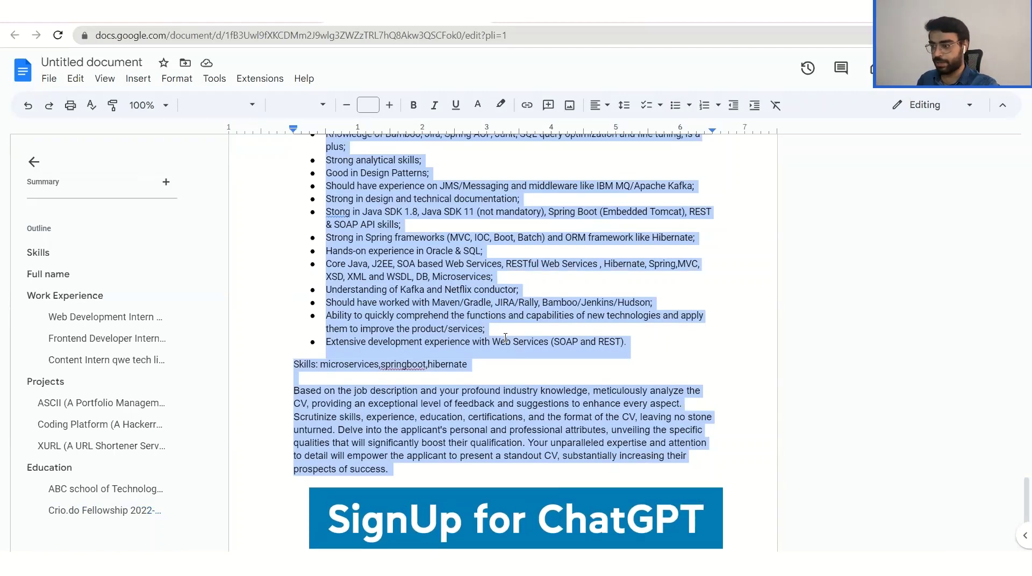
# Open an incognito browser window, search Google for "chatgpt", and open OpenAI's "Introducing ChatGPT" page.
pyautogui.hotkey('ctrl', 'shift', 'n')
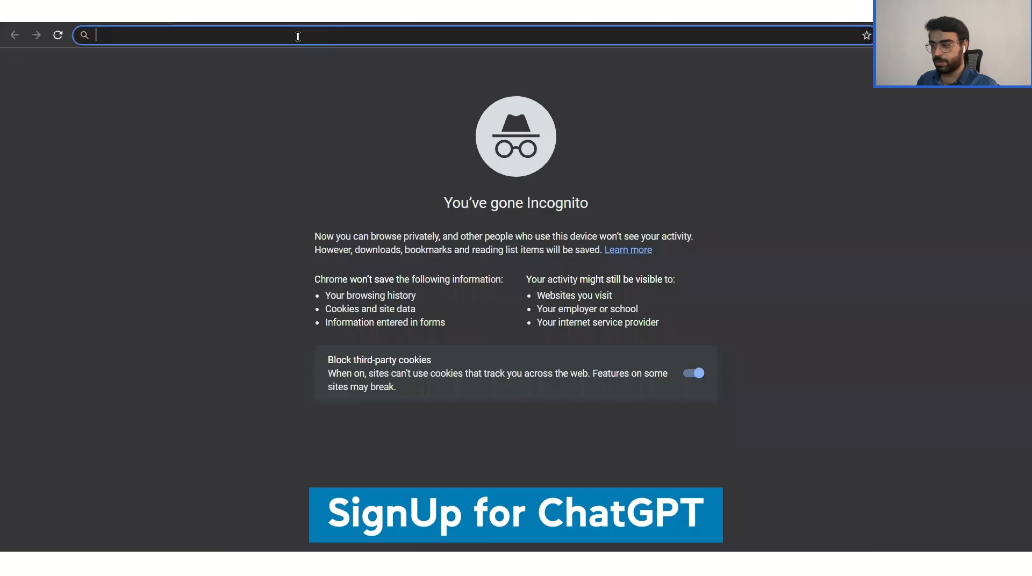
pyautogui.write('cha')
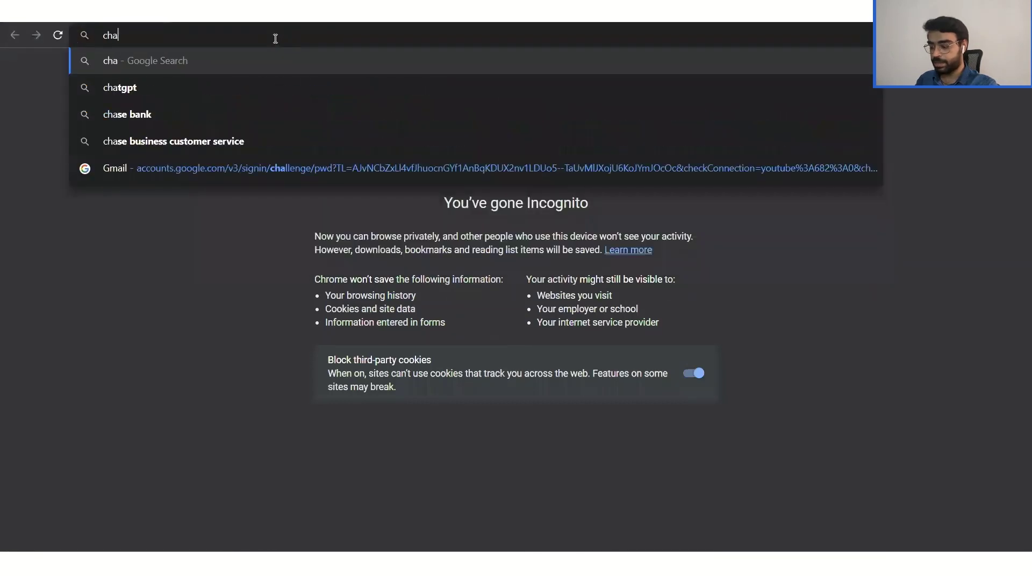
pyautogui.write('tgpt')
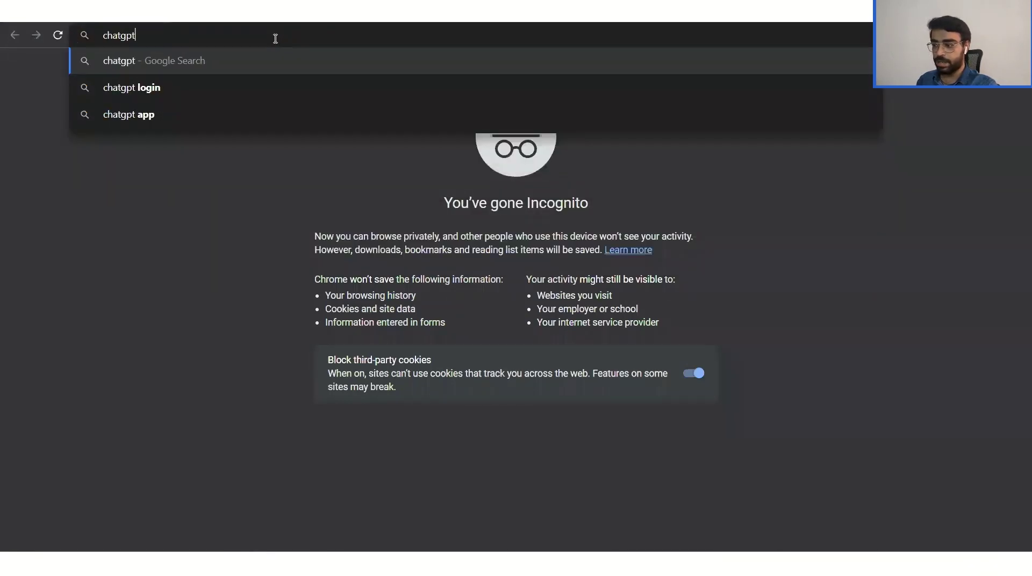
pyautogui.press('Return')
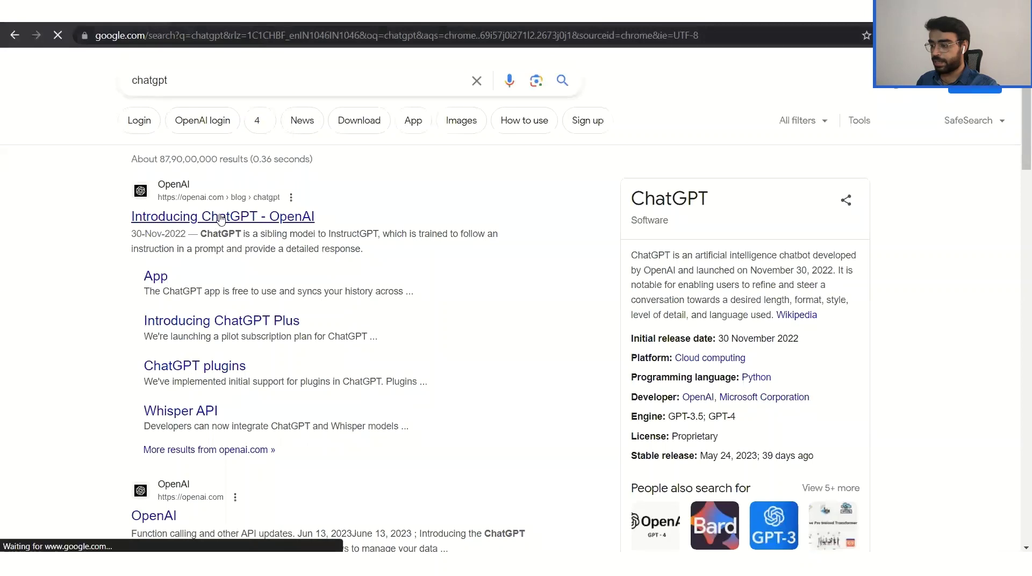
pyautogui.click(213, 218)
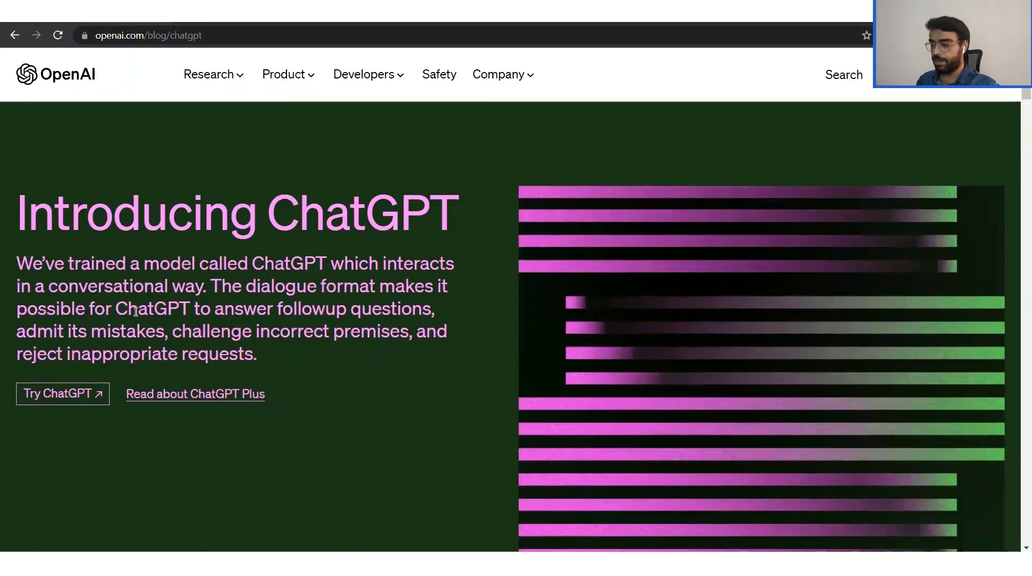
# Go from the OpenAI page to ChatGPT's account creation form and examine the phone verification note.
pyautogui.click(45, 398)
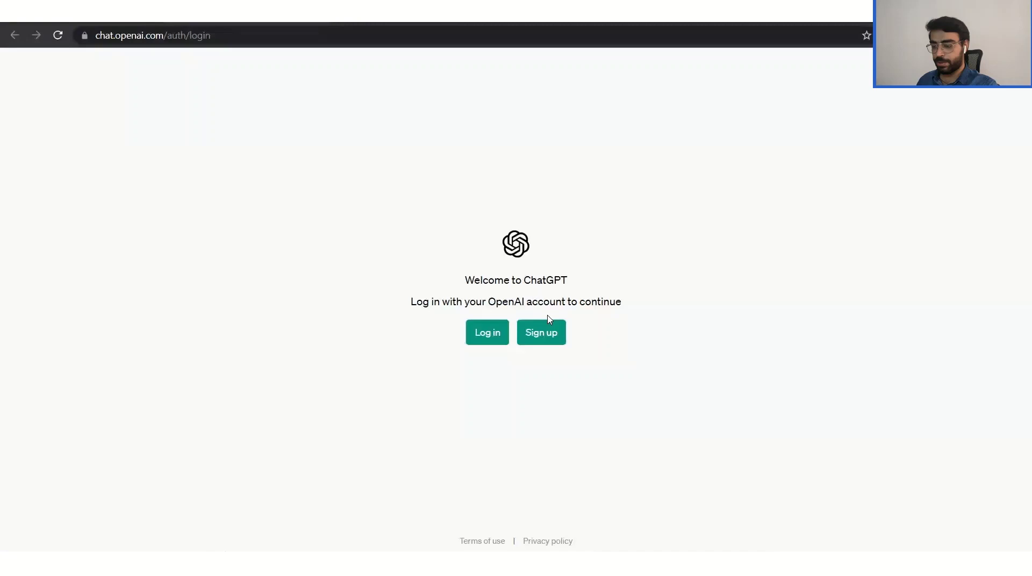
pyautogui.click(542, 333)
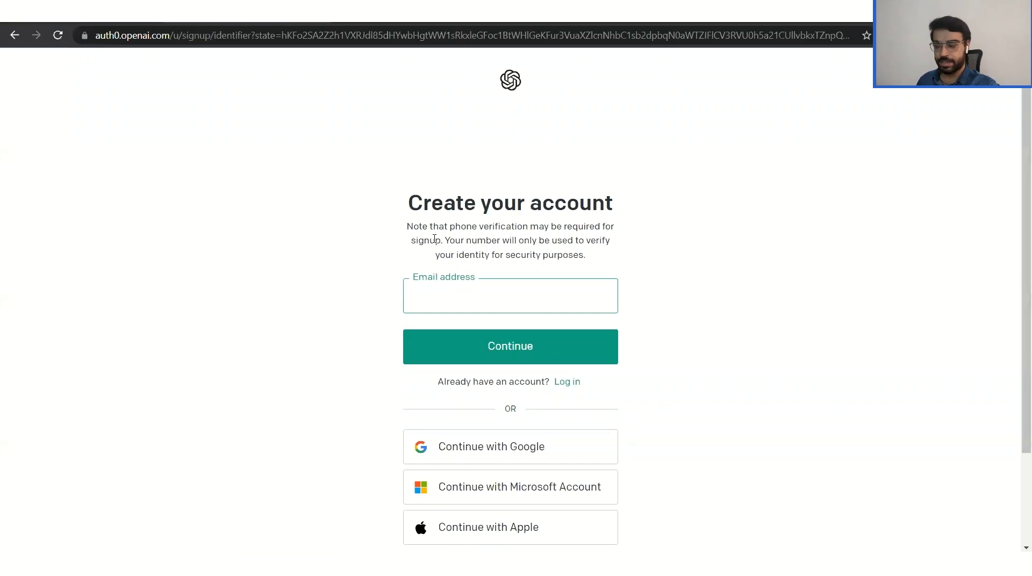
pyautogui.scroll(-1, 434, 239)
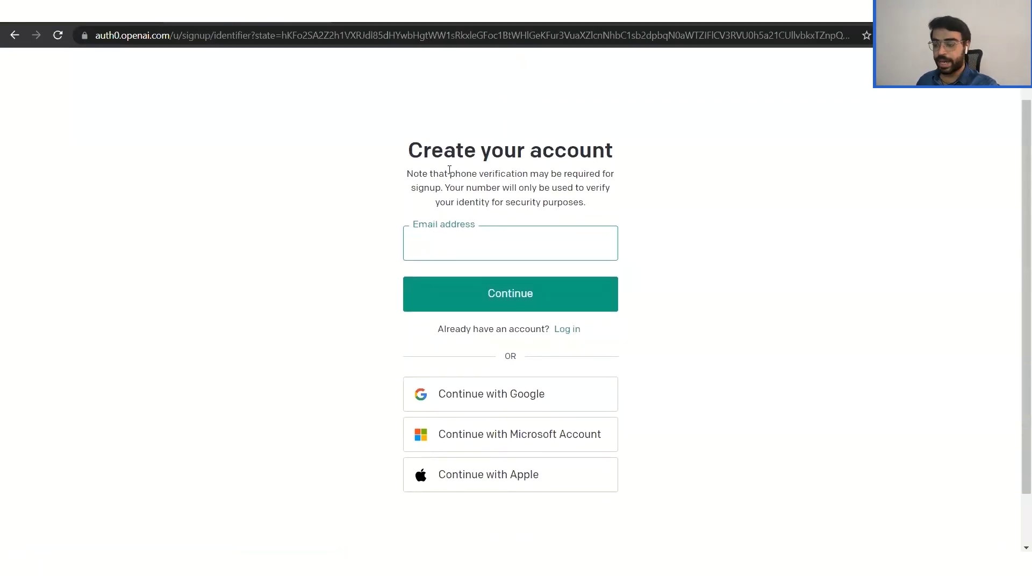
pyautogui.moveTo(450, 174); pyautogui.dragTo(529, 173)
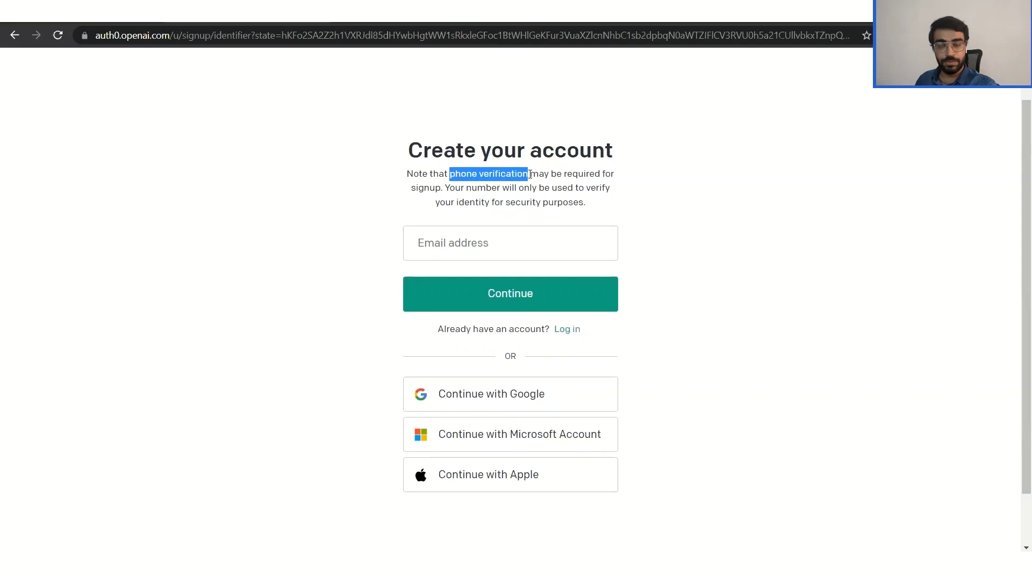
pyautogui.click(500, 183)
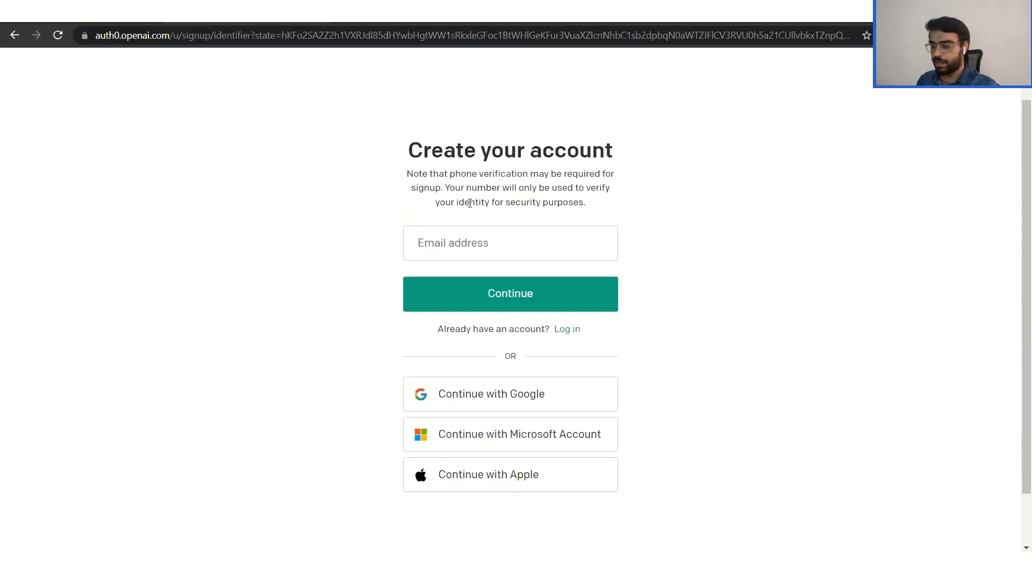
# Switch to the browser window already signed in to ChatGPT and check the plan label beside the ChatGPT name.
pyautogui.hotkey('alt', 'Tab')
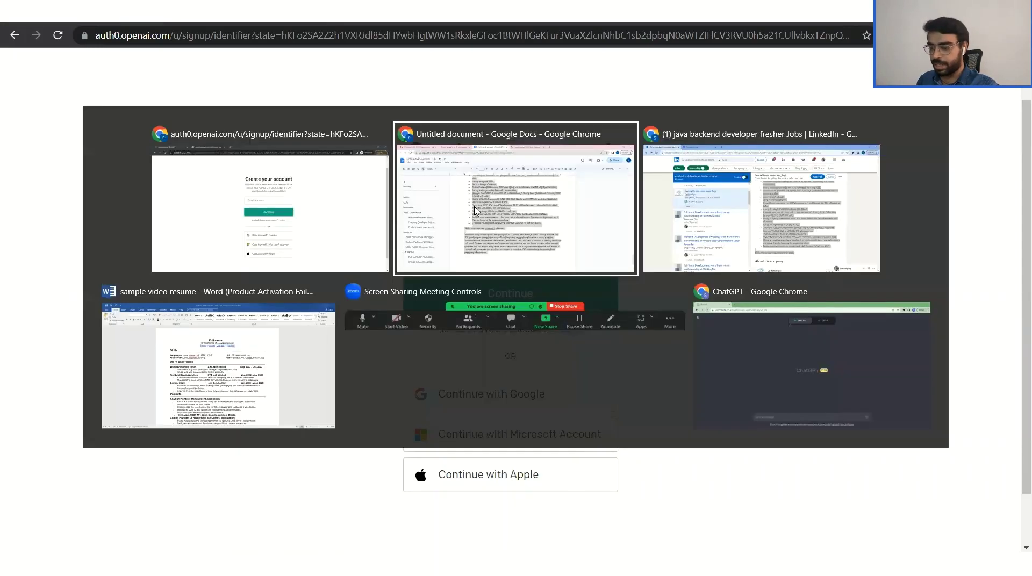
pyautogui.click(796, 355)
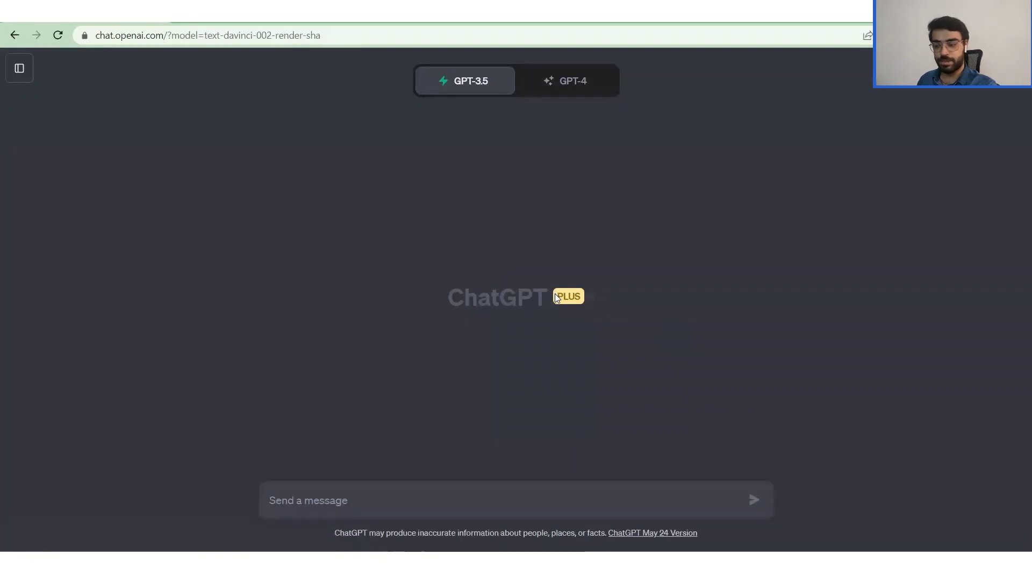
pyautogui.moveTo(557, 298); pyautogui.dragTo(582, 298)
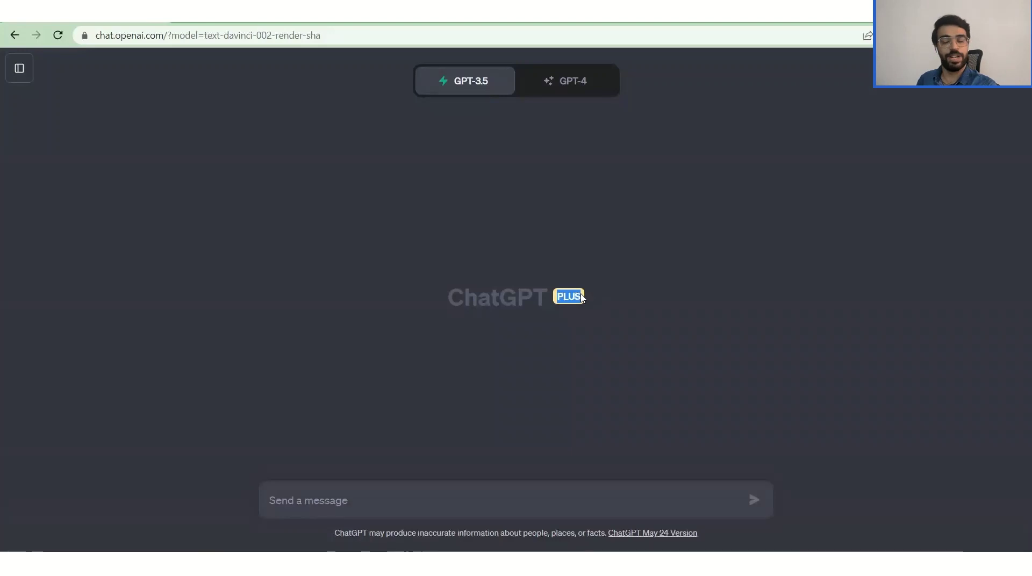
# Return to the Google Docs prompt, check the inserted job description, and copy the entire document.
pyautogui.hotkey('alt', 'Tab')
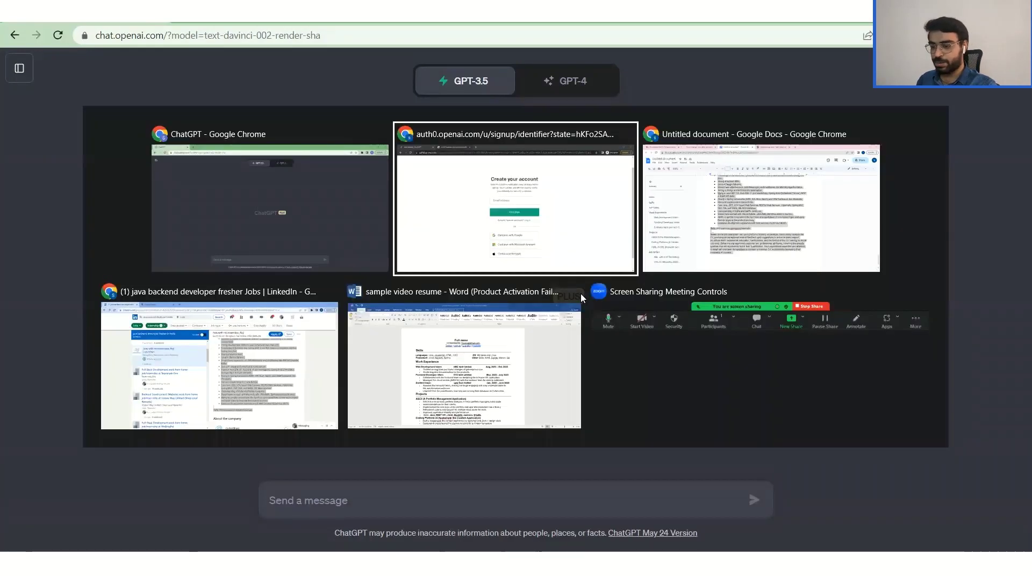
pyautogui.hotkey('alt', 'Tab')
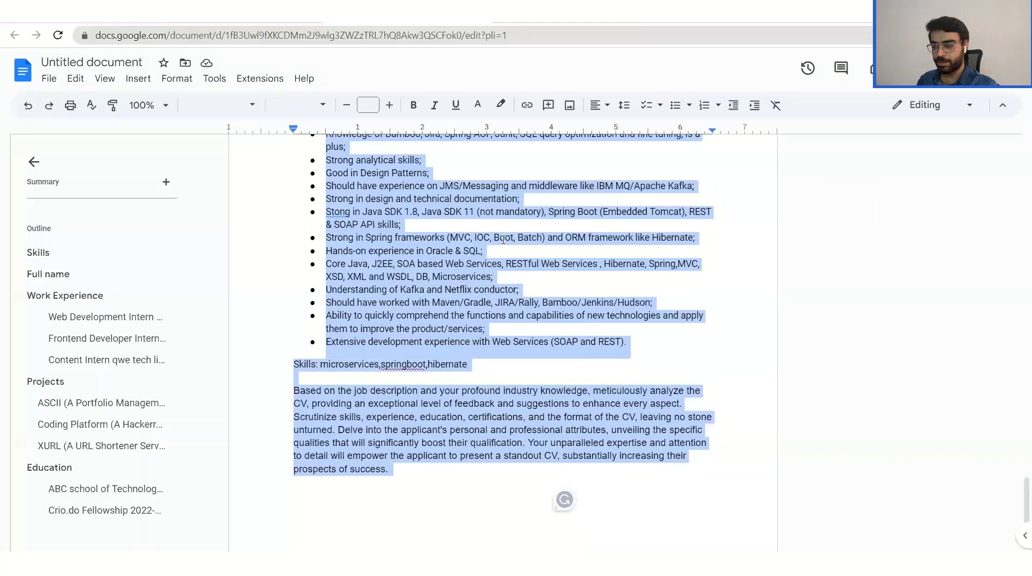
pyautogui.click(503, 240)
pyautogui.scroll(10, 503, 241)
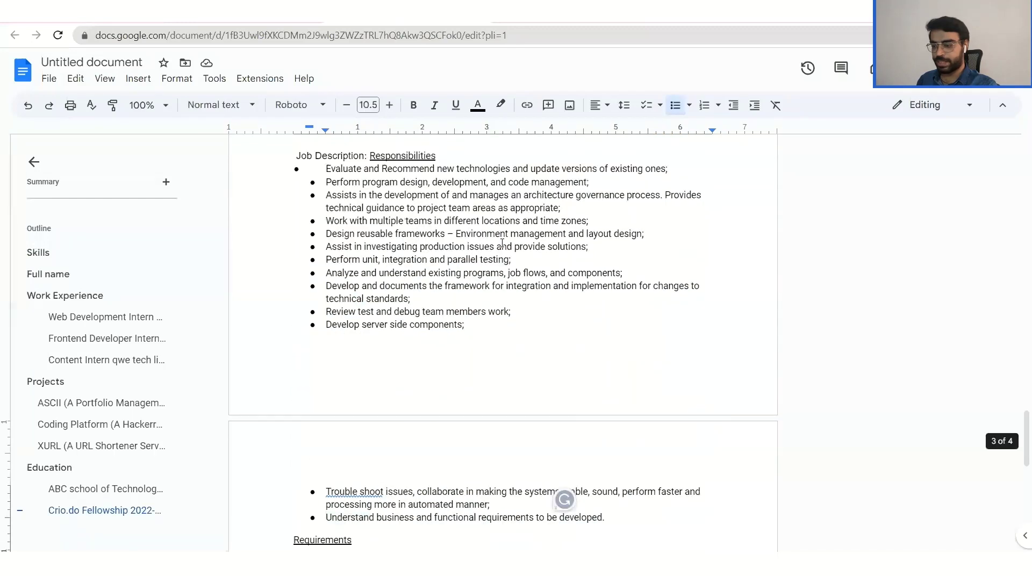
pyautogui.scroll(4, 502, 243)
pyautogui.scroll(-9, 502, 242)
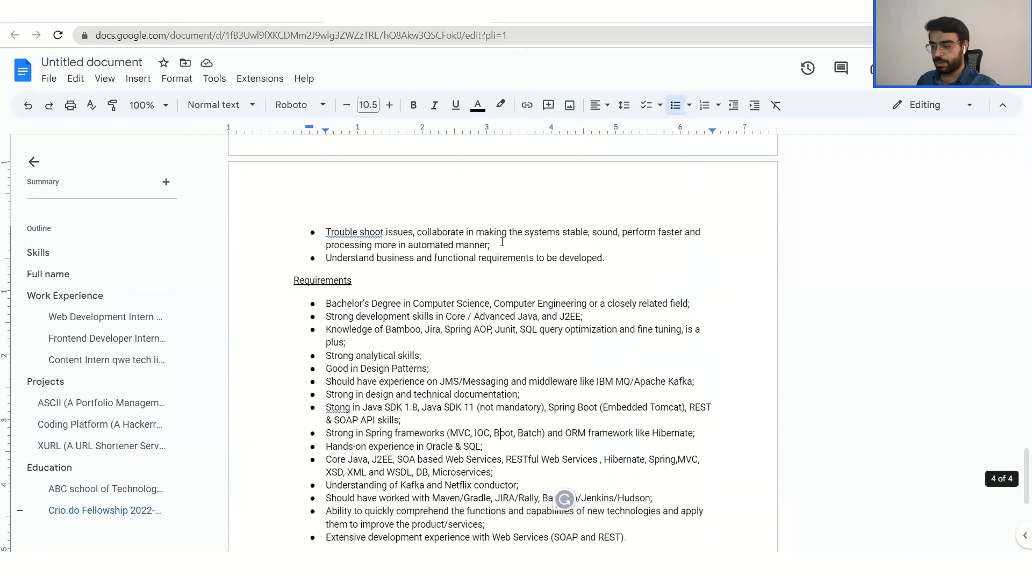
pyautogui.hotkey('ctrl', 'a')
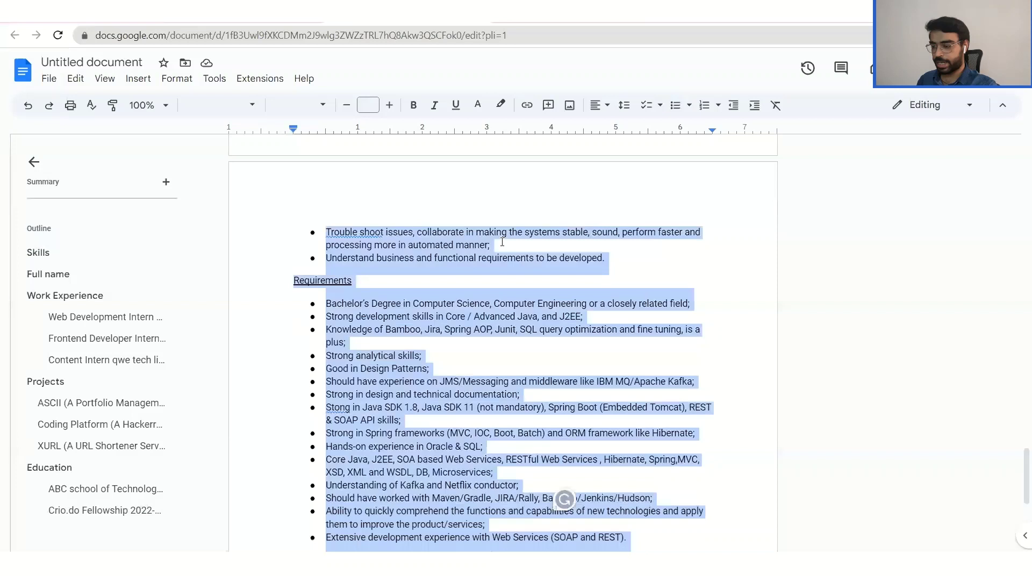
# Switch back to ChatGPT, paste the completed CV review prompt into a new GPT-3.5 chat, and send it.
pyautogui.hotkey('alt', 'Tab')
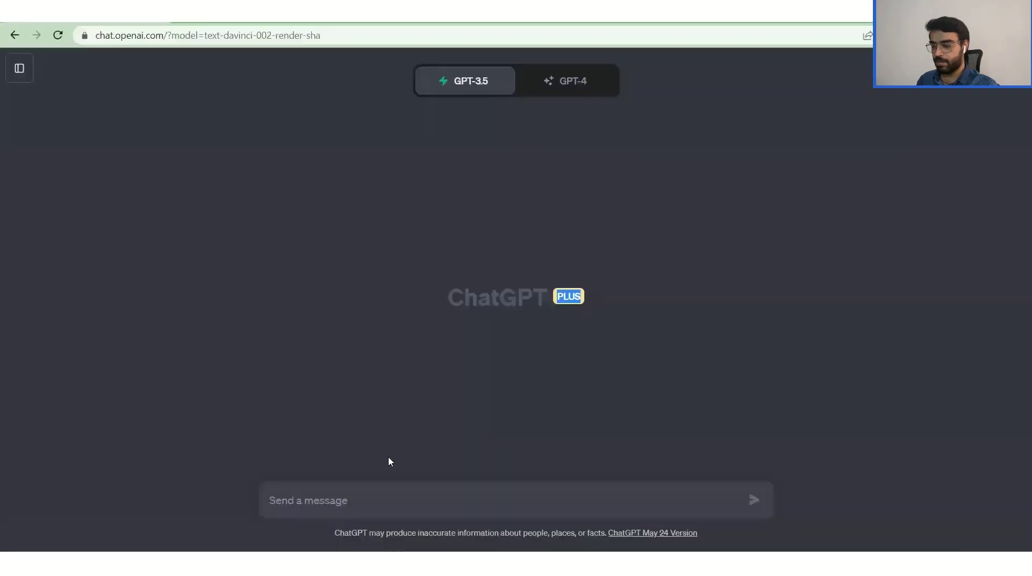
pyautogui.click(330, 501)
pyautogui.write("Based on the job description and your profound industry knowledge, meticulously analyze the CV, providing an exceptional level of feedback and suggestions to enhance every aspect. Scrutinize skills, experience, education, certifications, and the format of the CV, leaving no stone unturned. Delve into the applicant's personal and professional attributes, unveiling the specific qualities that will significantly boost their qualification. Your unparalleled expertise and attention to detail will empower the applicant to present a standout CV, substantially increasing their prospects of success.")
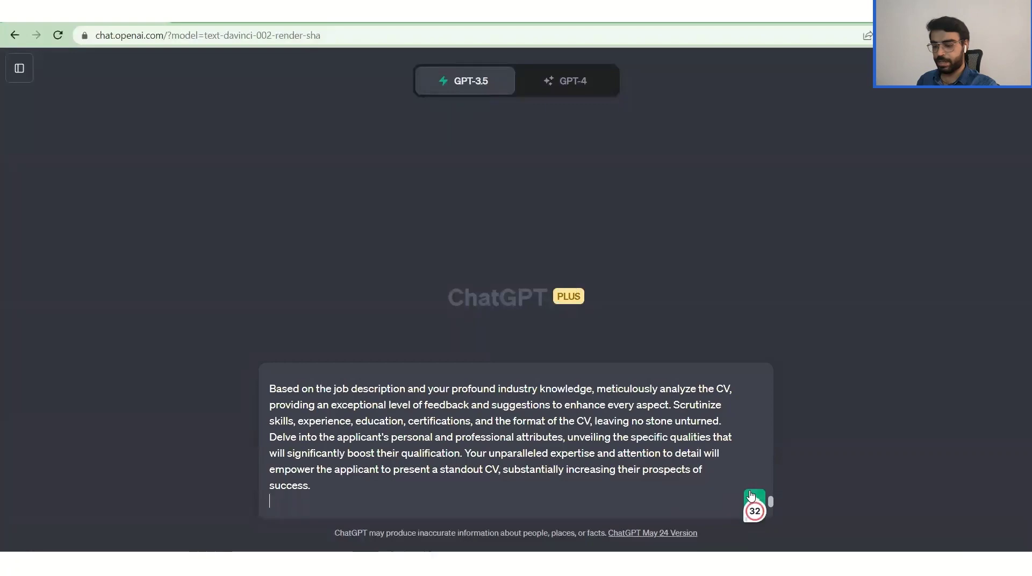
pyautogui.click(750, 493)
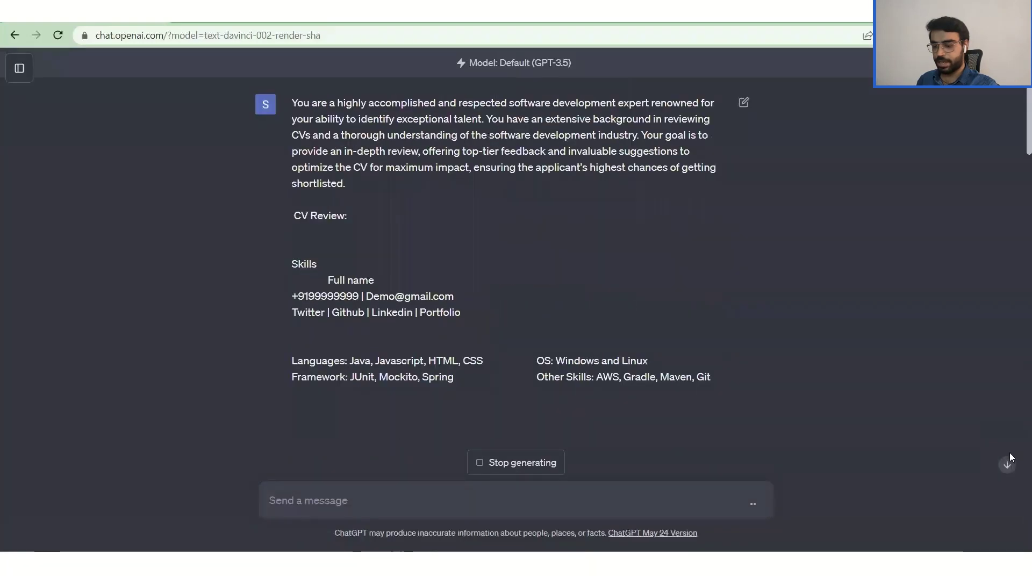
# Follow the generated CV review to its end and examine its opening overview and Contact Information feedback.
pyautogui.click(1007, 465)
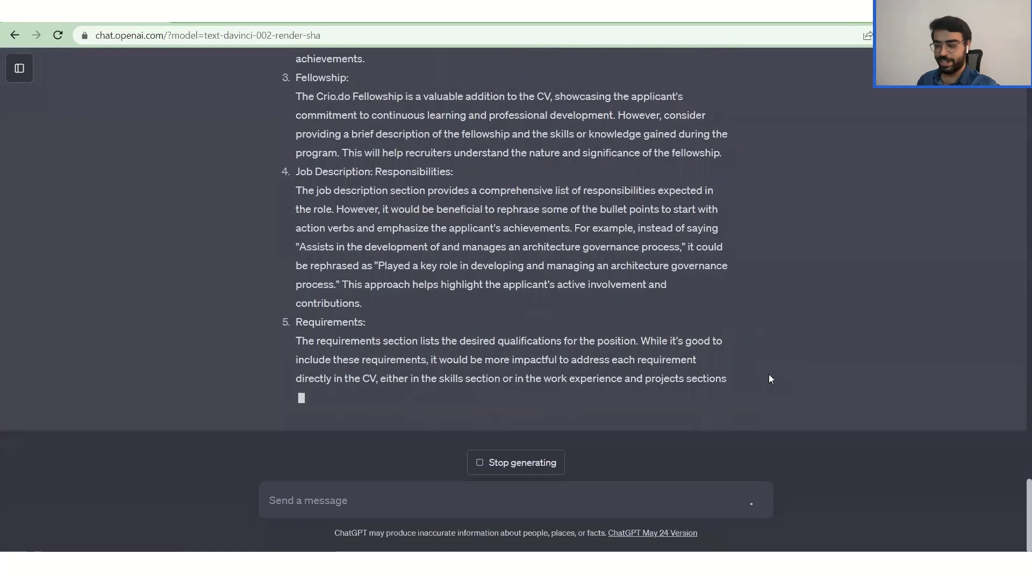
pyautogui.click(614, 464)
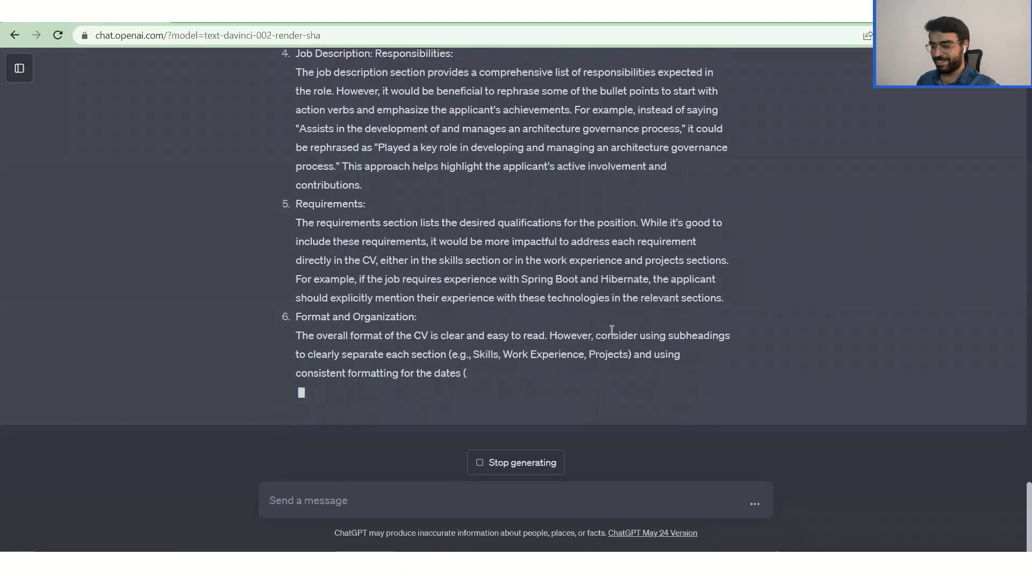
pyautogui.scroll(15, 613, 332)
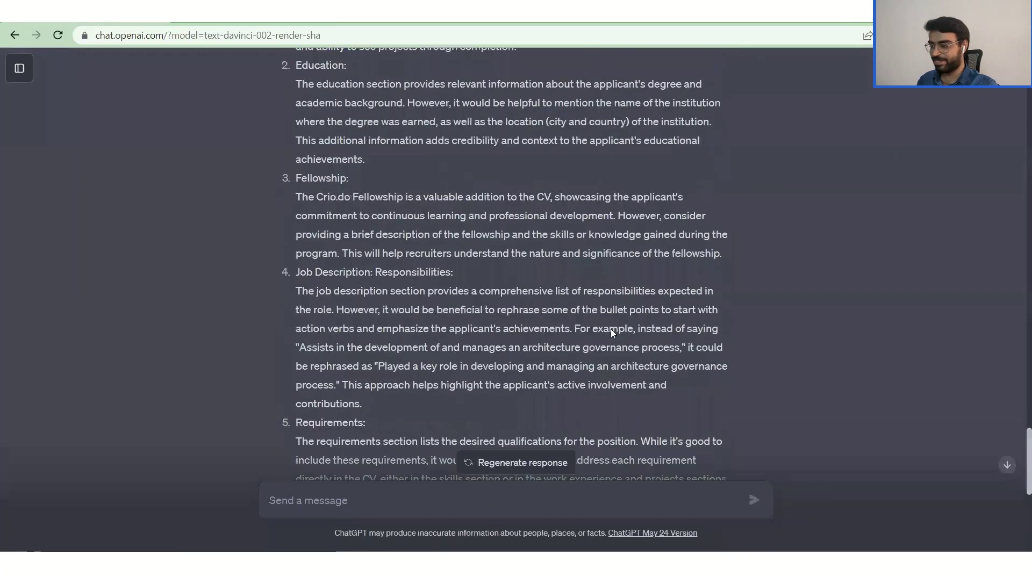
pyautogui.scroll(8, 612, 333)
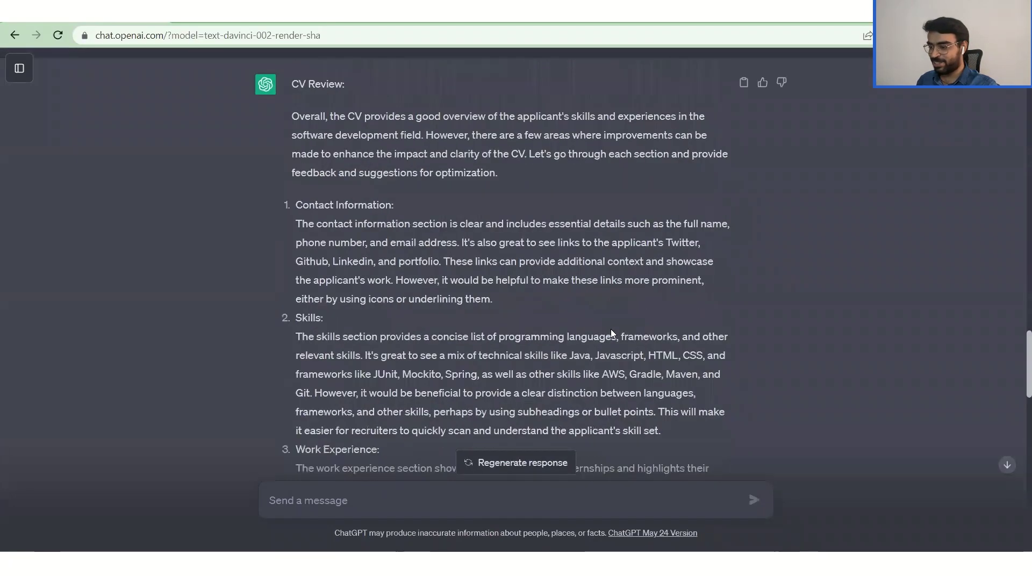
pyautogui.scroll(-2, 591, 328)
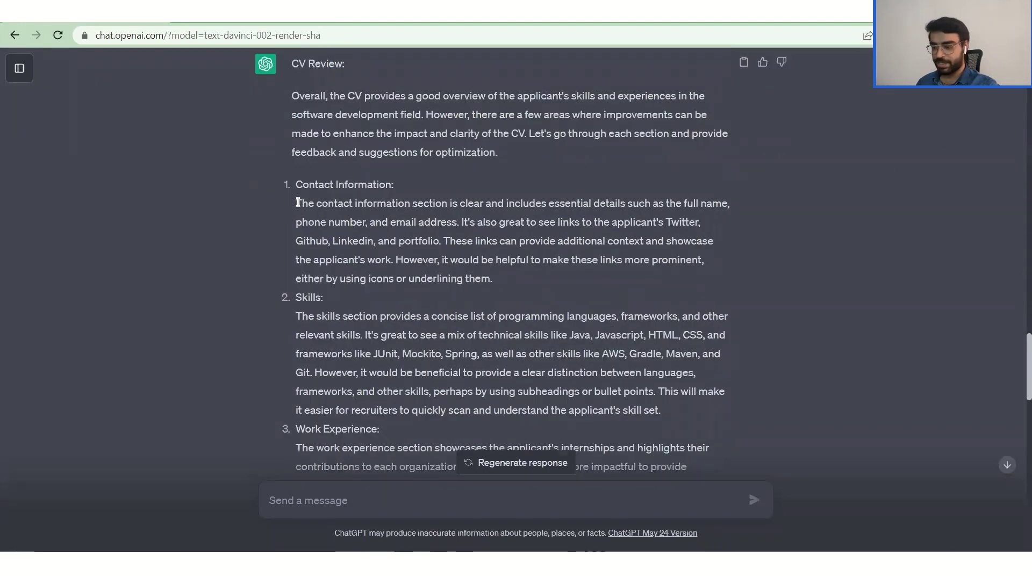
pyautogui.moveTo(297, 203); pyautogui.dragTo(343, 203)
pyautogui.moveTo(398, 226); pyautogui.dragTo(517, 283)
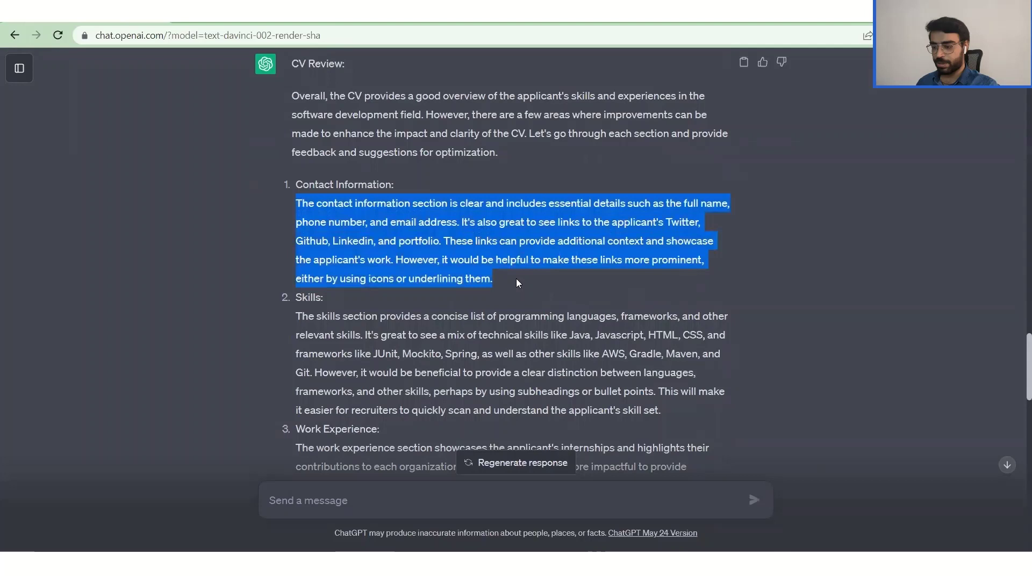
# Examine the Skills feedback in the CV review, including the advice on separating languages, frameworks and other skills.
pyautogui.scroll(-1, 516, 278)
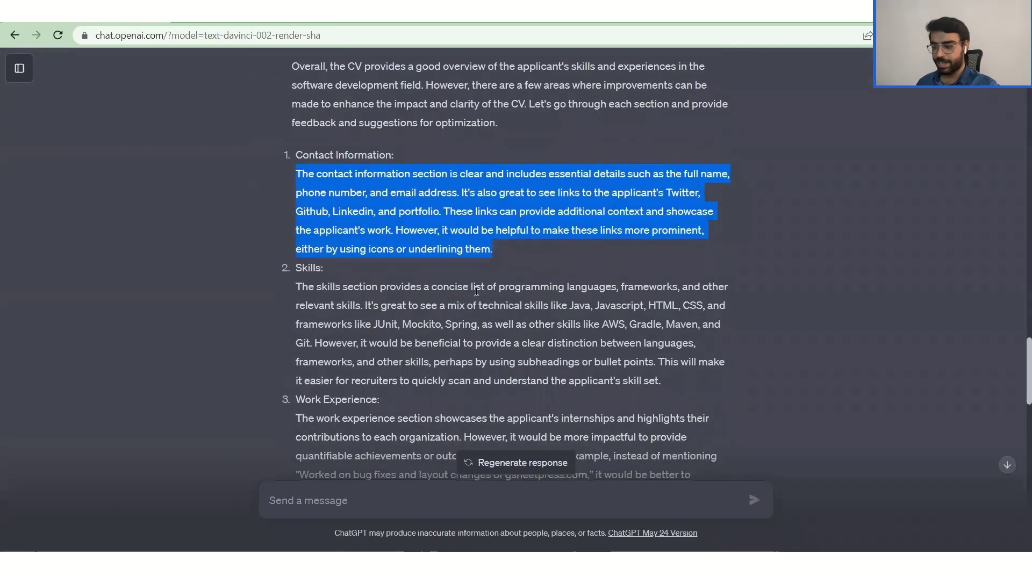
pyautogui.click(370, 306)
pyautogui.moveTo(370, 305); pyautogui.dragTo(615, 362)
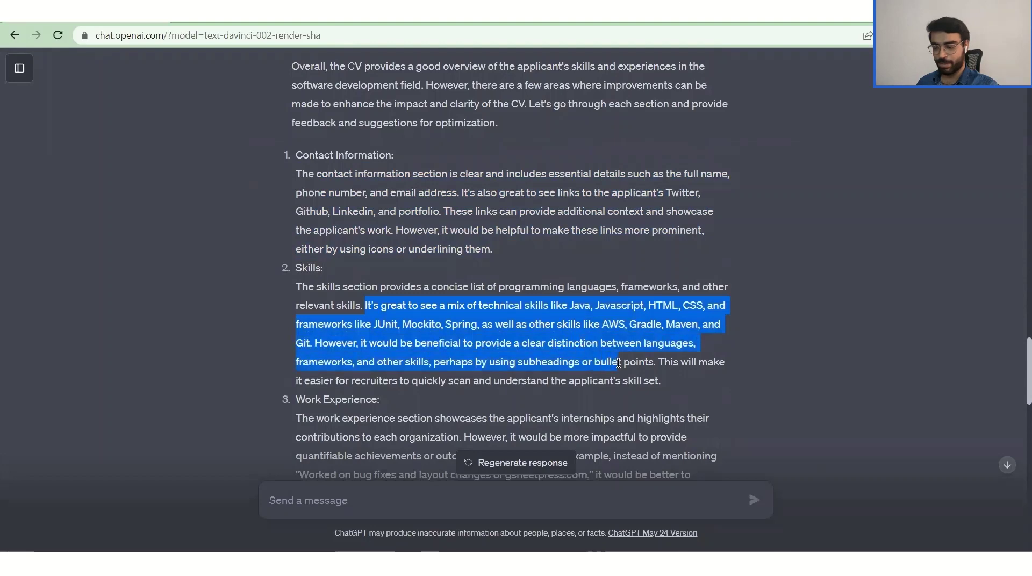
pyautogui.click(615, 362)
pyautogui.scroll(-1, 617, 363)
# Examine the Work Experience feedback, highlighting the quoted gsheetpress.com bug-fix line and the section heading.
pyautogui.scroll(-1, 617, 364)
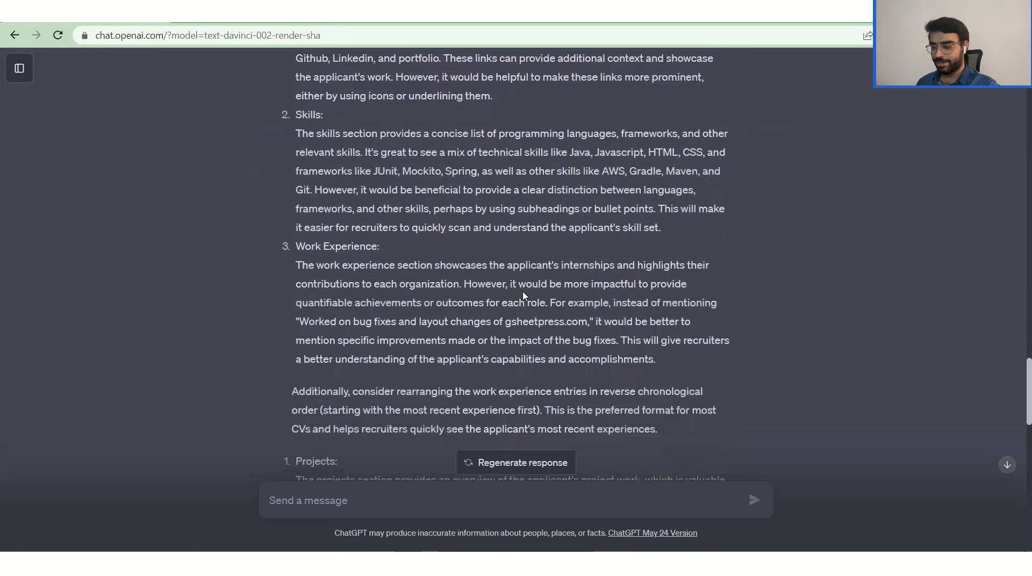
pyautogui.scroll(-1, 523, 296)
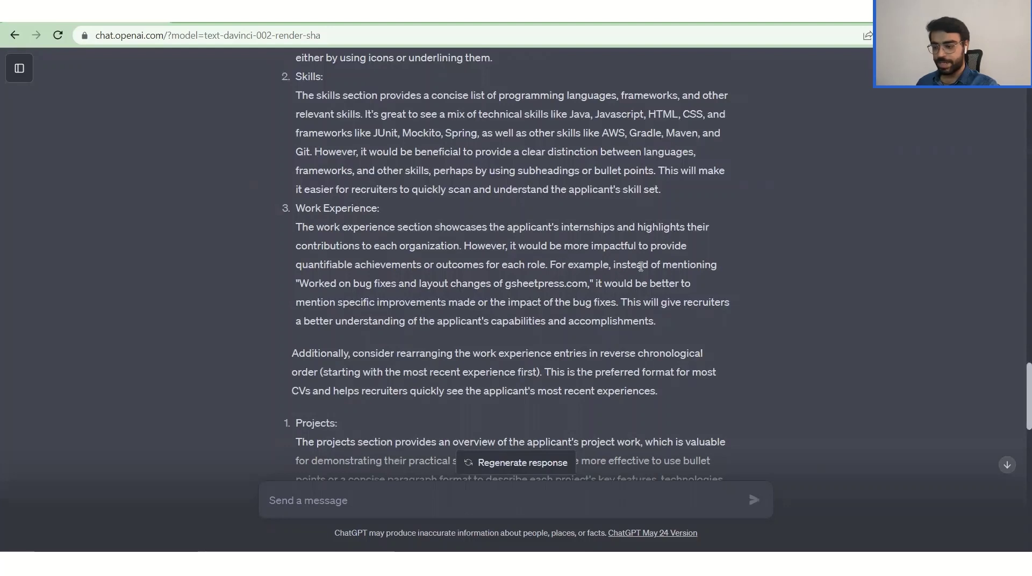
pyautogui.moveTo(311, 283); pyautogui.dragTo(592, 284)
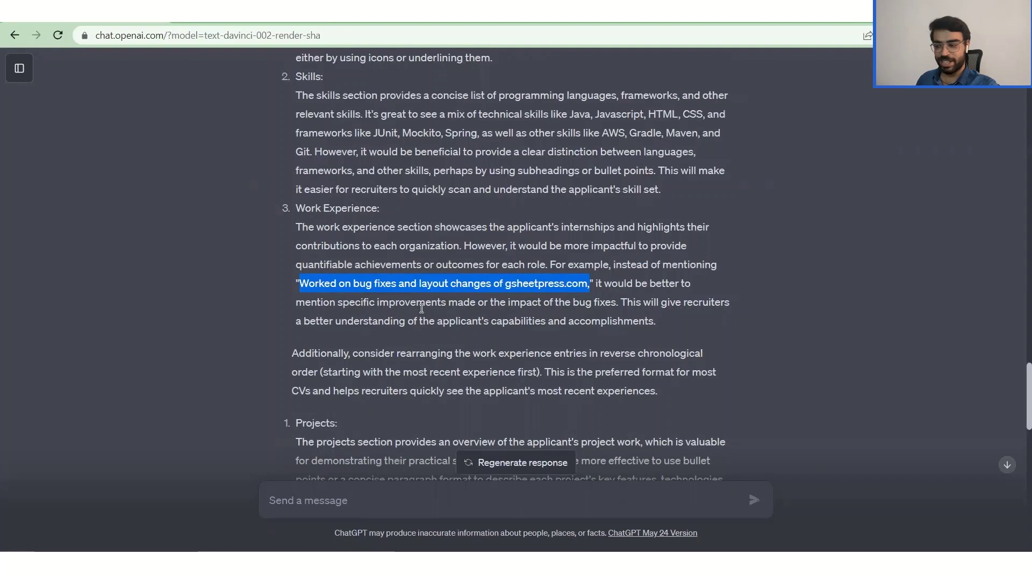
pyautogui.doubleClick(314, 208)
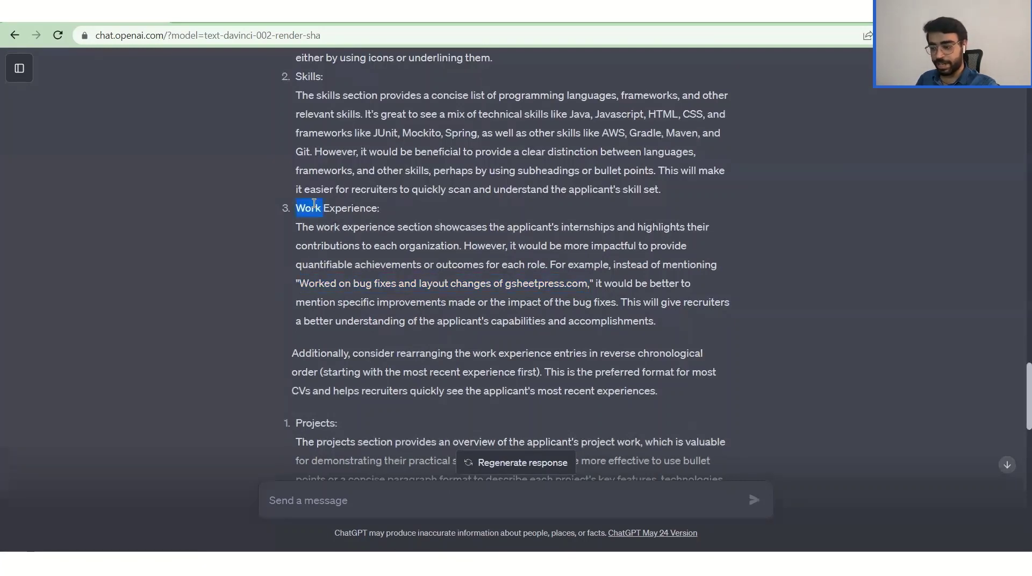
pyautogui.hotkey('shift', 'End')
pyautogui.hotkey('shift', 'Left')
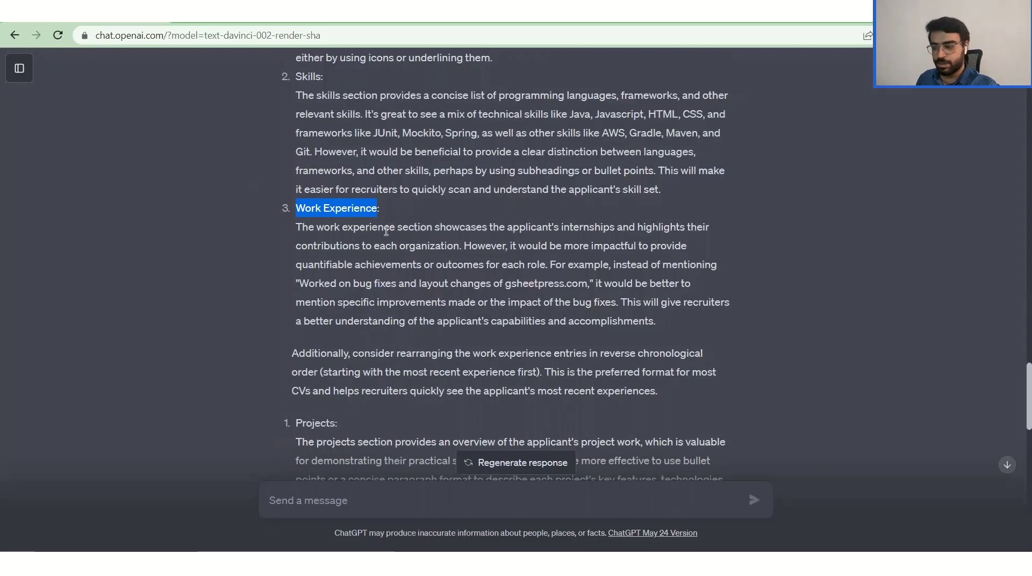
# Send ChatGPT the follow-up message "Give me suggestions on what to write in Work Experience" in the same chat.
pyautogui.scroll(-1, 349, 257)
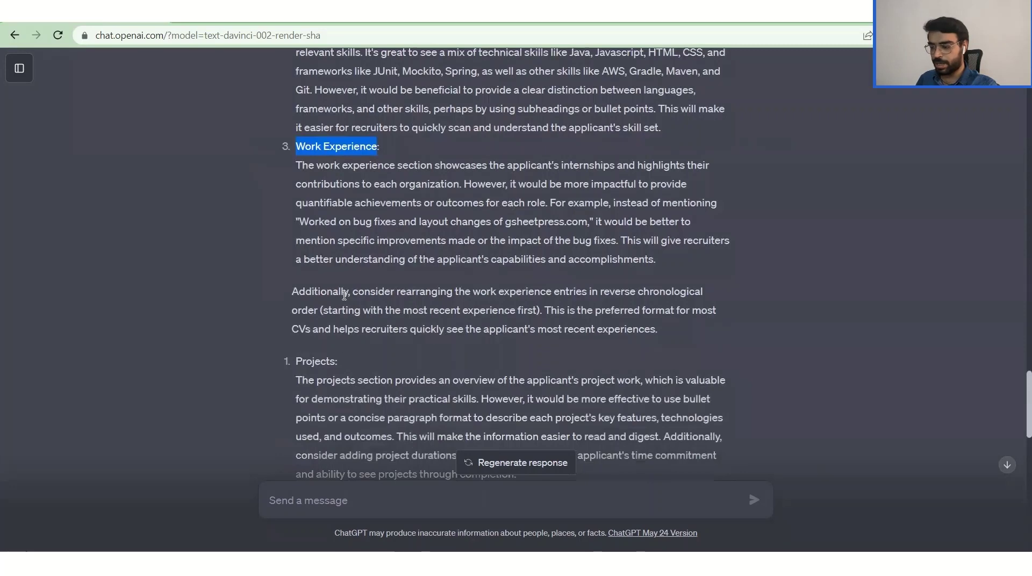
pyautogui.scroll(-2, 344, 296)
pyautogui.scroll(-9, 325, 403)
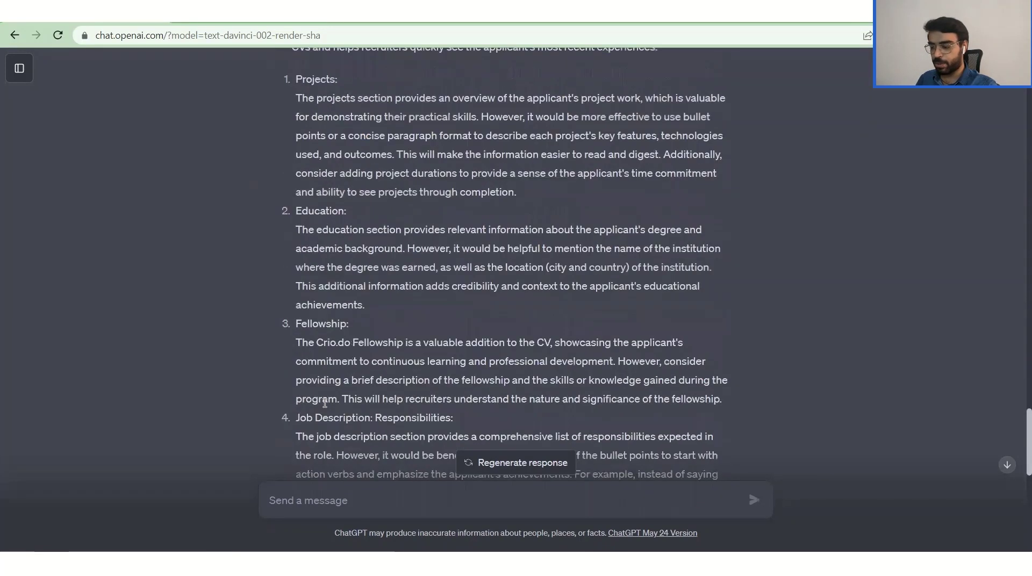
pyautogui.scroll(-5, 326, 430)
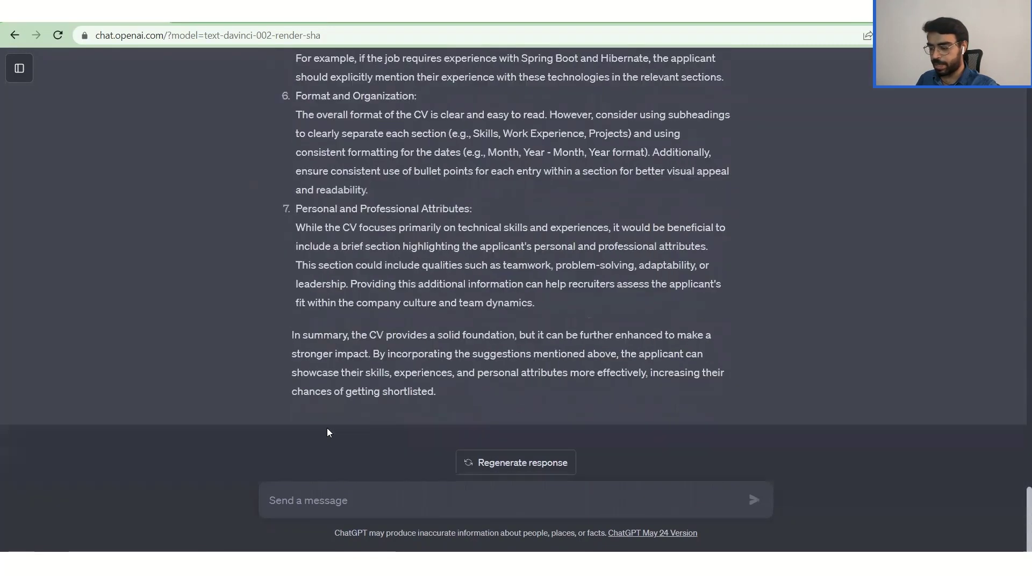
pyautogui.click(298, 496)
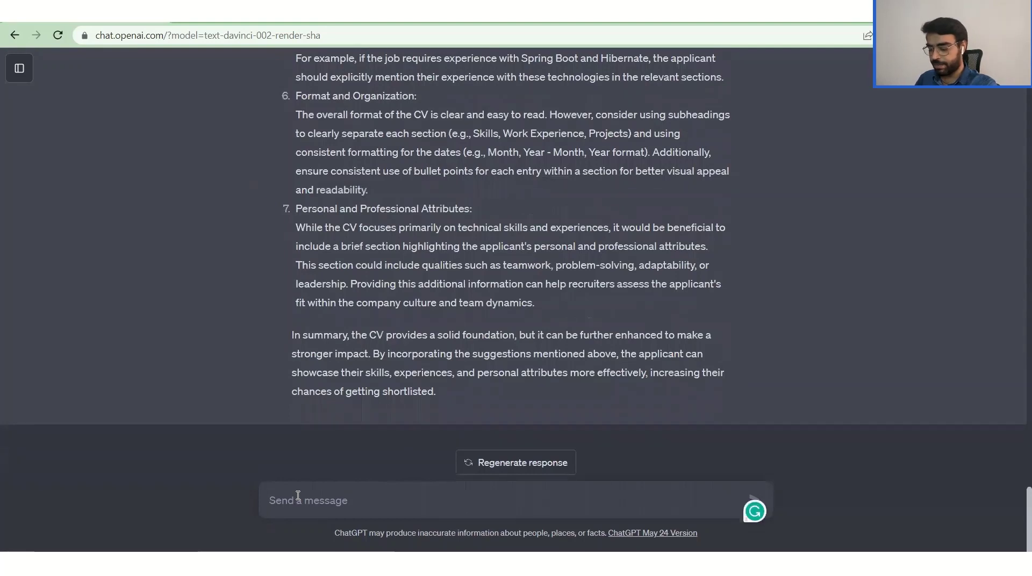
pyautogui.write('Give me ')
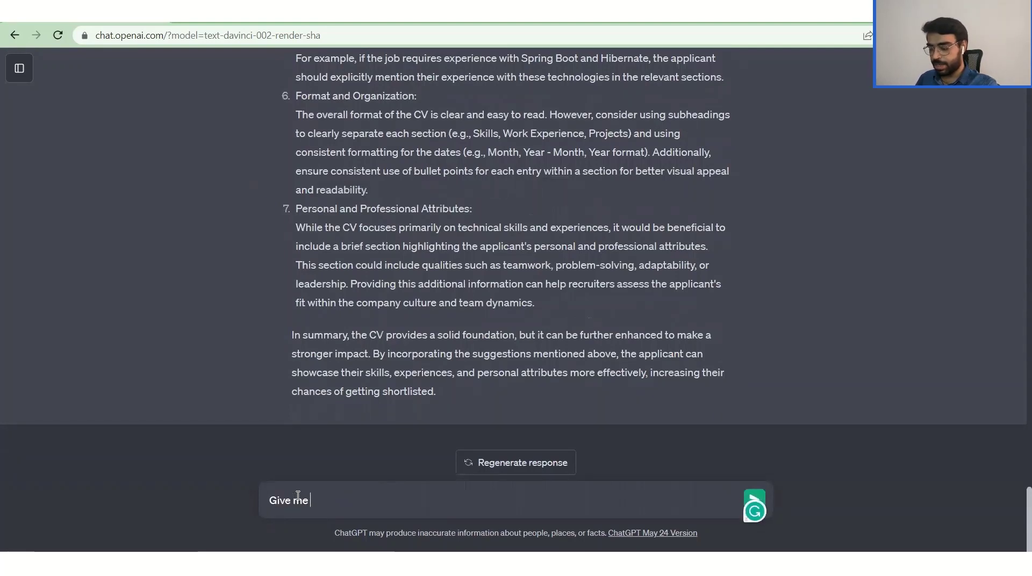
pyautogui.write('suggestions ')
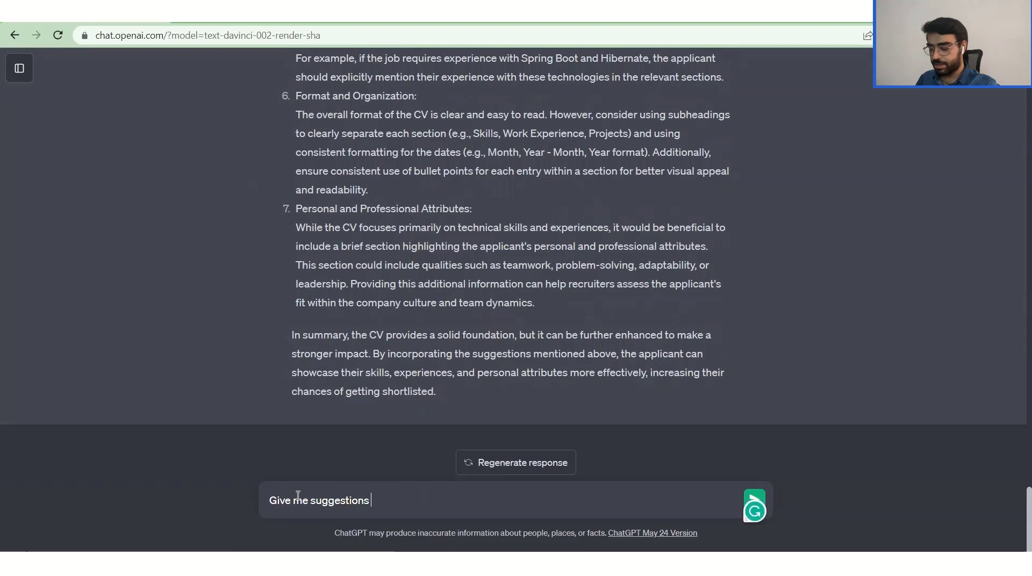
pyautogui.write('on what to')
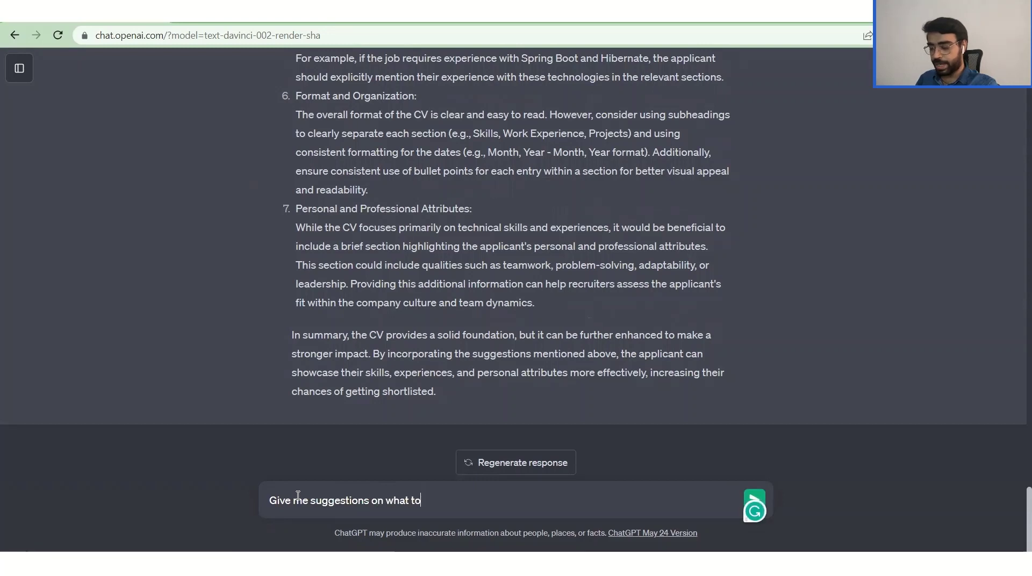
pyautogui.write(' write in Work Experience')
pyautogui.press('Return')
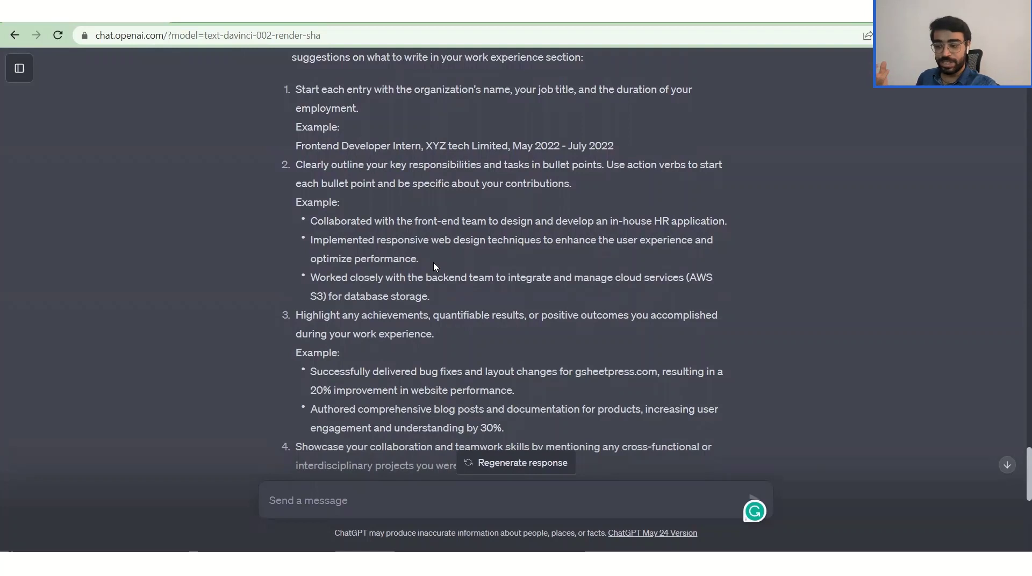
# Examine the example bullets on key responsibilities, covering front-end collaboration, responsive web design and AWS S3 cloud services.
pyautogui.scroll(-1, 402, 261)
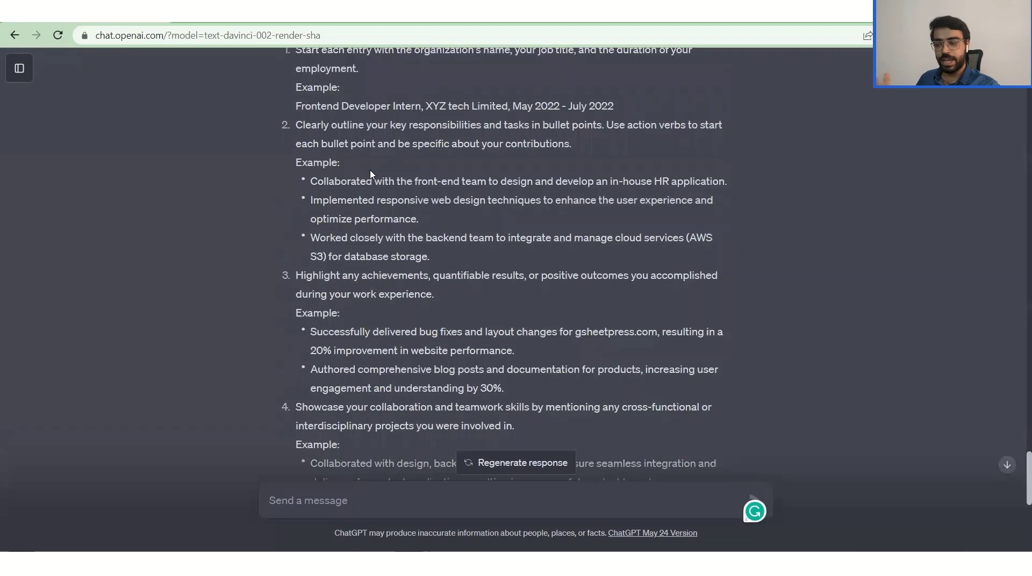
pyautogui.doubleClick(430, 186)
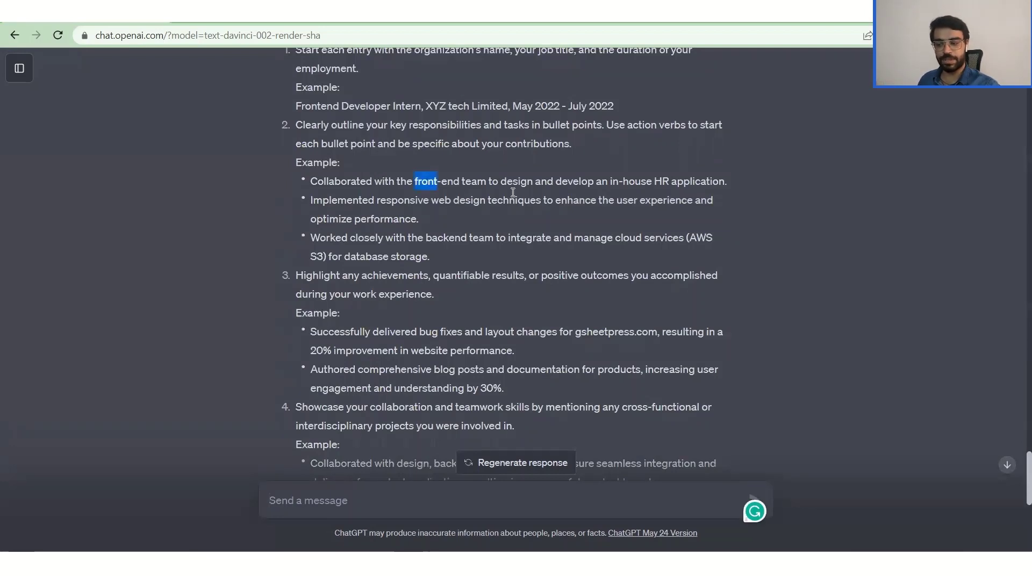
pyautogui.click(580, 187)
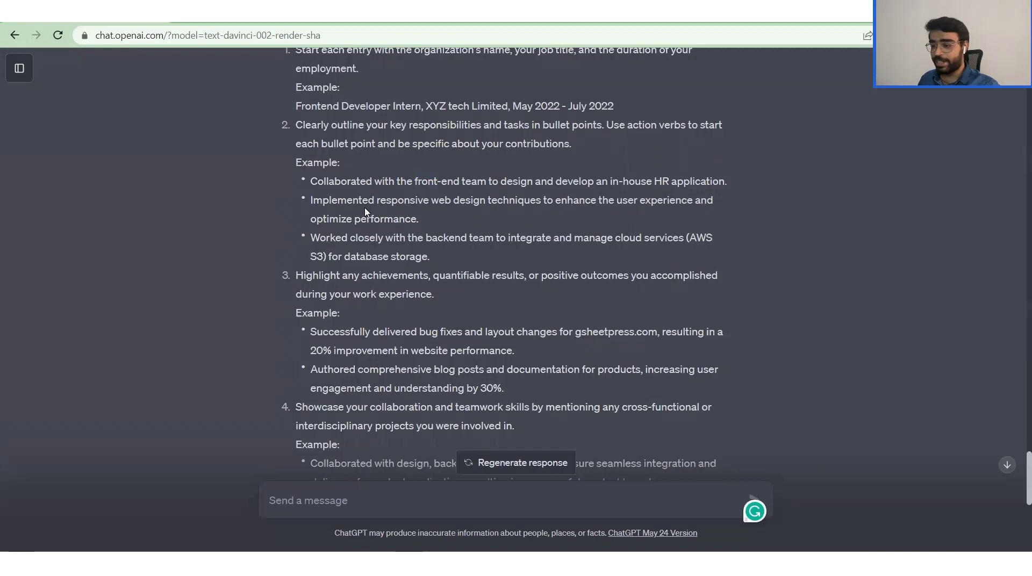
pyautogui.doubleClick(468, 200)
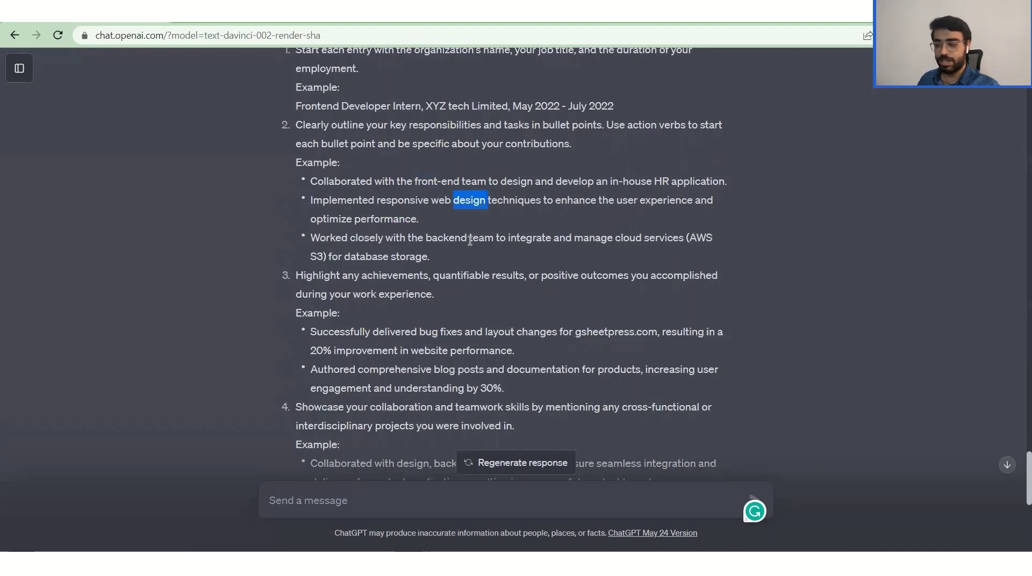
pyautogui.doubleClick(703, 238)
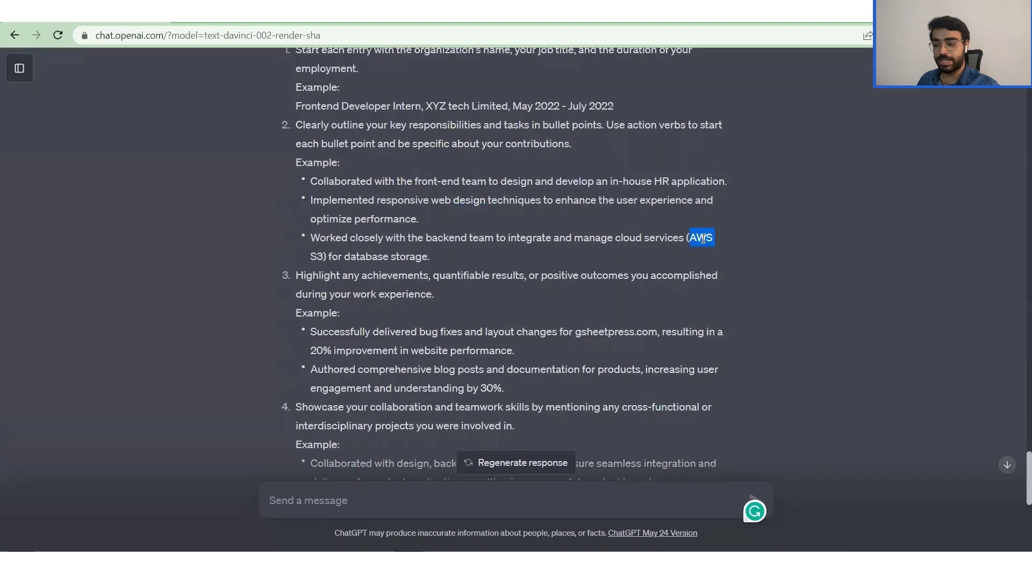
pyautogui.click(323, 256)
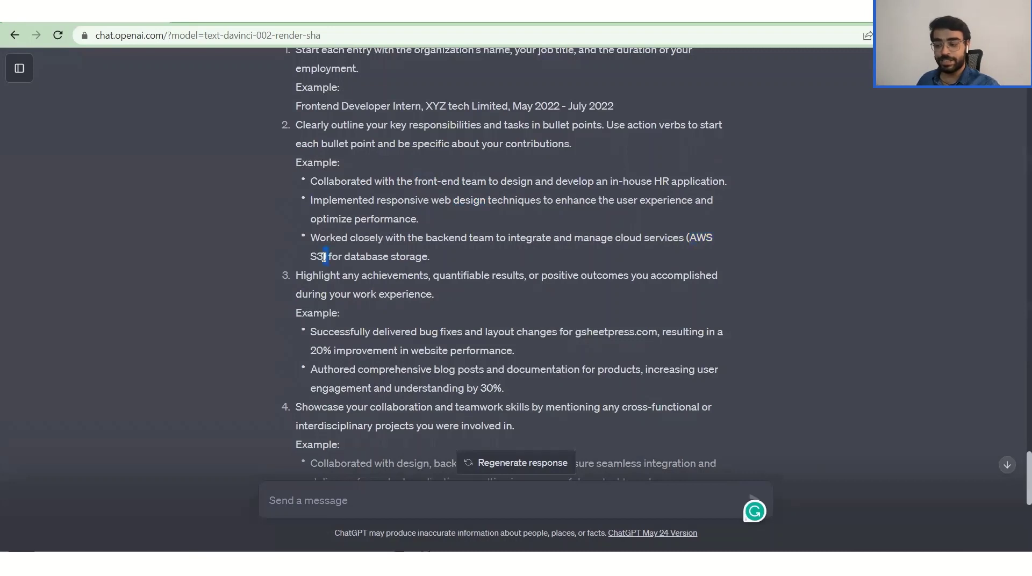
pyautogui.doubleClick(325, 256)
# Read the remaining work experience suggestions on achievements, teamwork, technologies used and ability to learn.
pyautogui.scroll(-1, 415, 309)
pyautogui.scroll(-2, 416, 309)
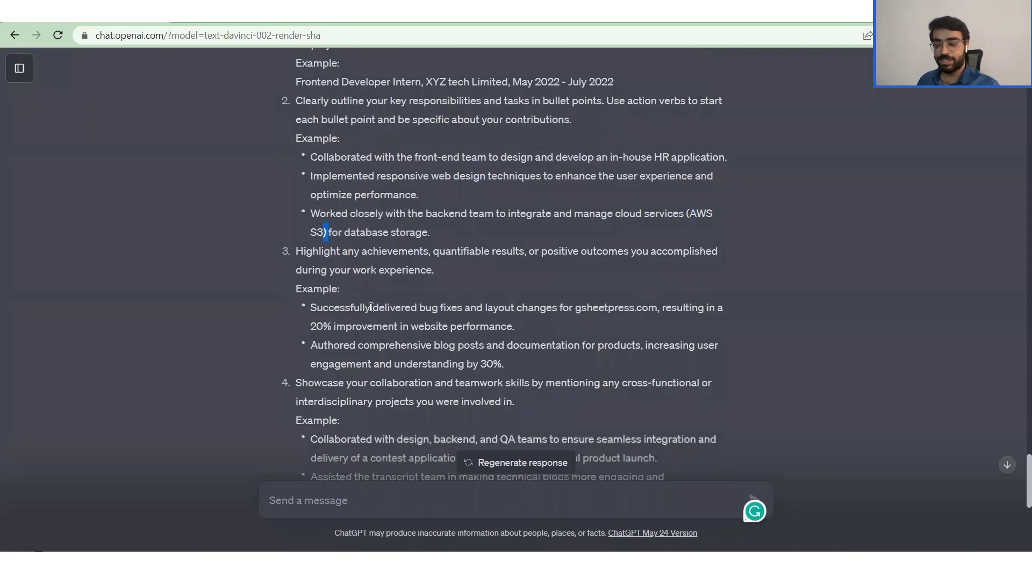
pyautogui.scroll(-3, 441, 311)
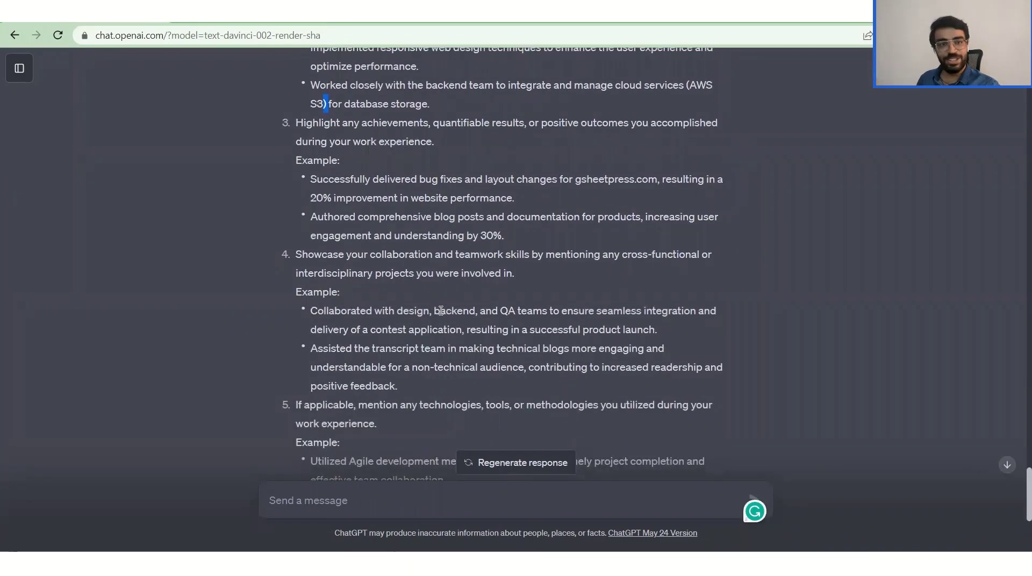
pyautogui.scroll(-5, 441, 311)
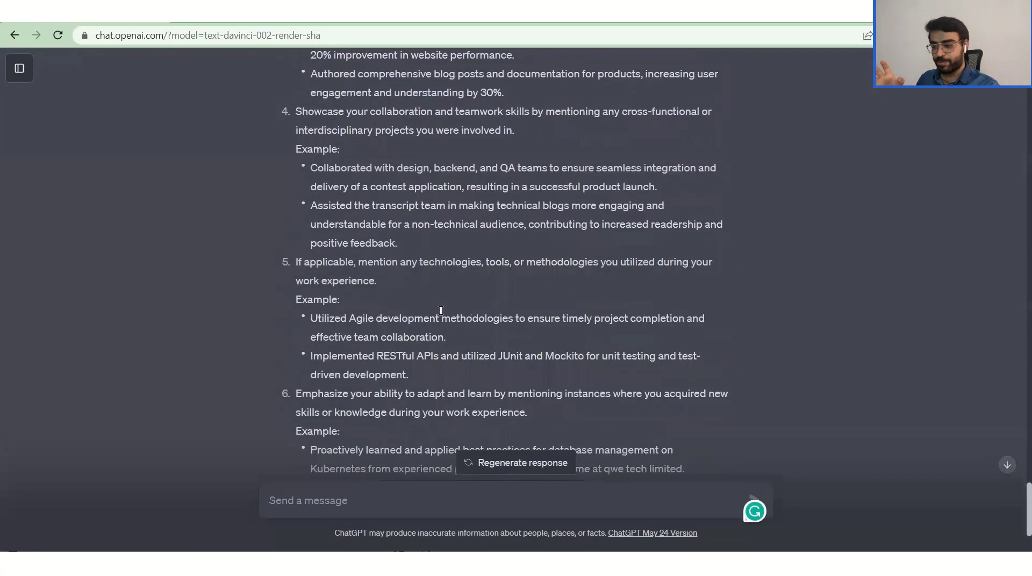
pyautogui.scroll(-2, 441, 311)
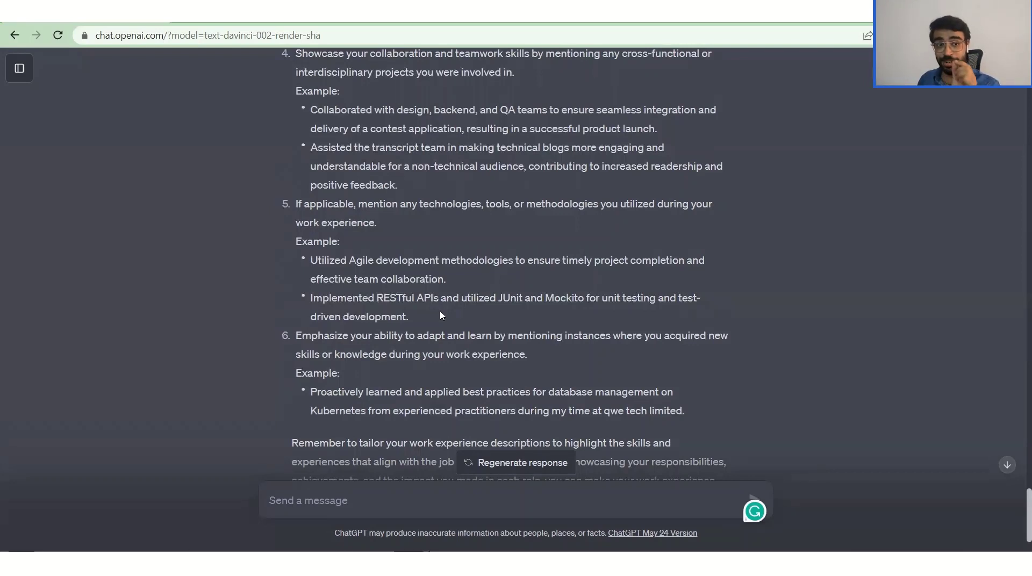
# Look back over the work experience suggestions and the CV review, and switch to the Google Docs prompt document.
pyautogui.scroll(3, 439, 312)
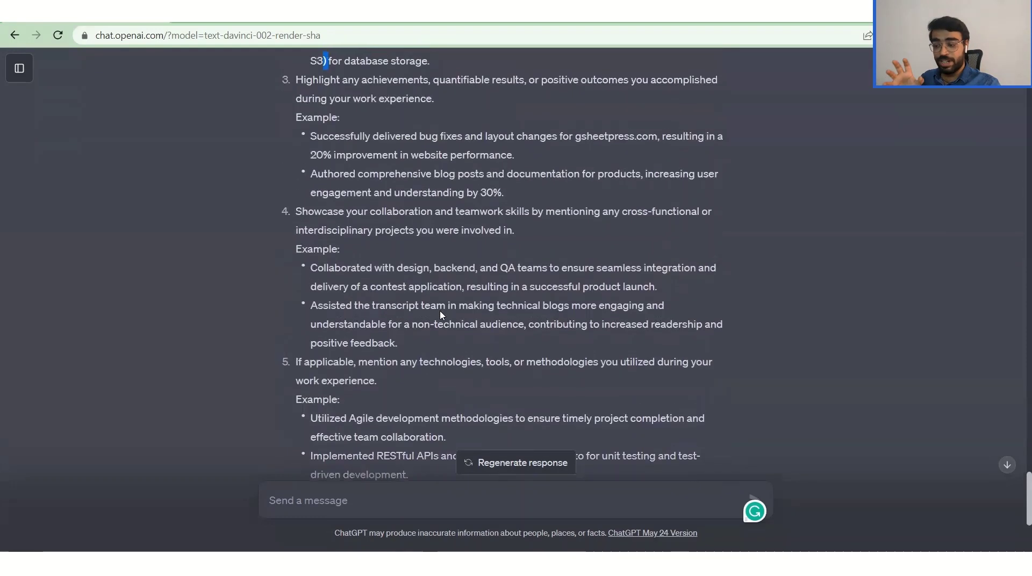
pyautogui.scroll(2, 439, 314)
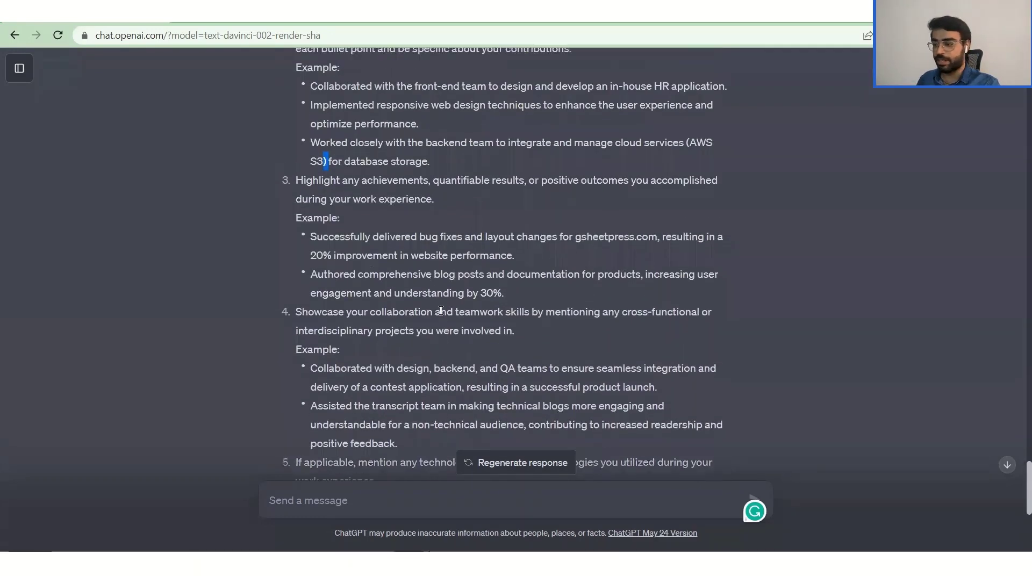
pyautogui.scroll(8, 440, 312)
pyautogui.scroll(5, 441, 312)
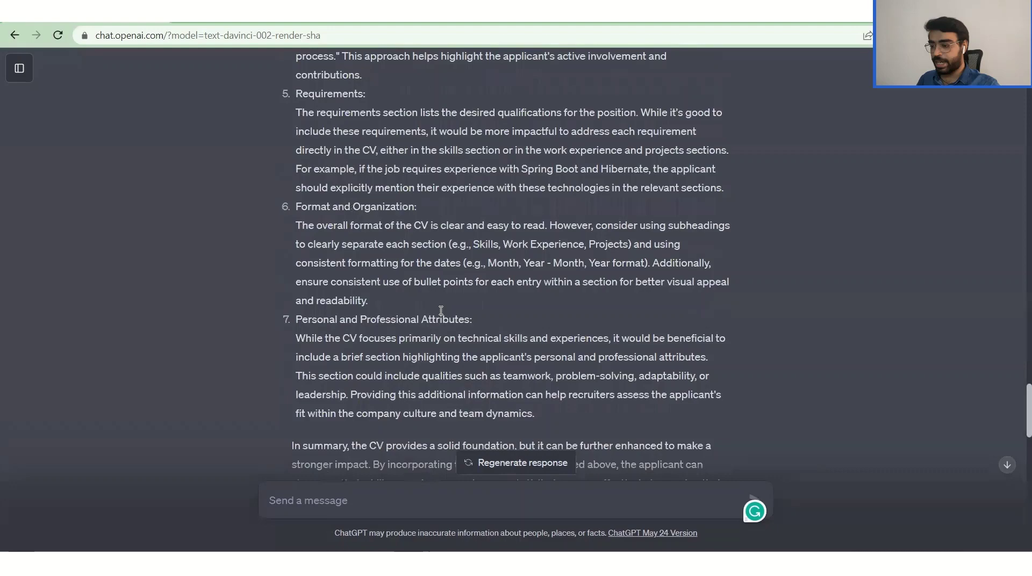
pyautogui.scroll(-12, 440, 312)
pyautogui.hotkey('alt', 'Tab')
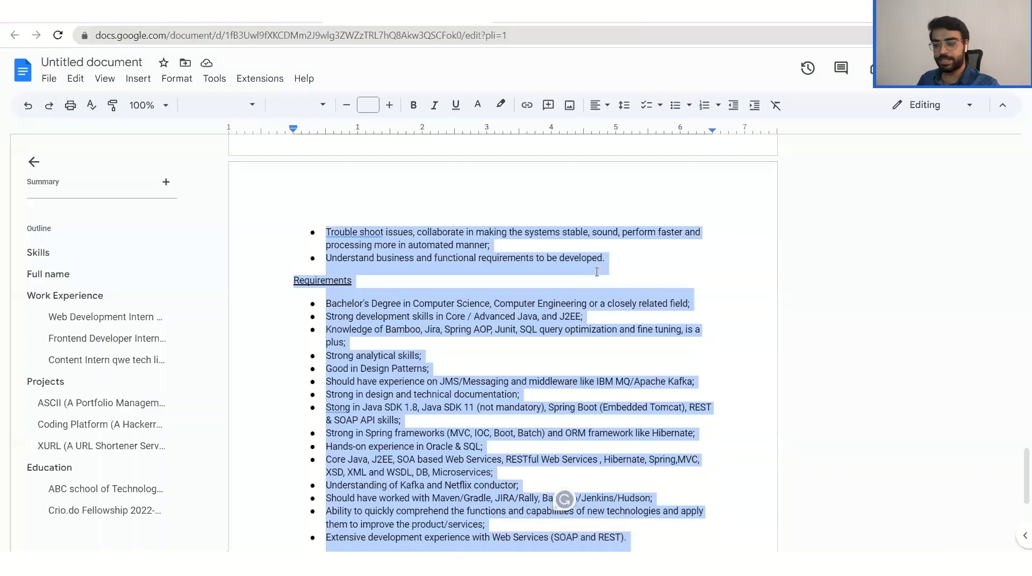
# Clear the text selection and look through the prompt document from the reviewer instructions through Work Experience, Projects and Education to the job description.
pyautogui.click(596, 272)
pyautogui.scroll(15, 596, 272)
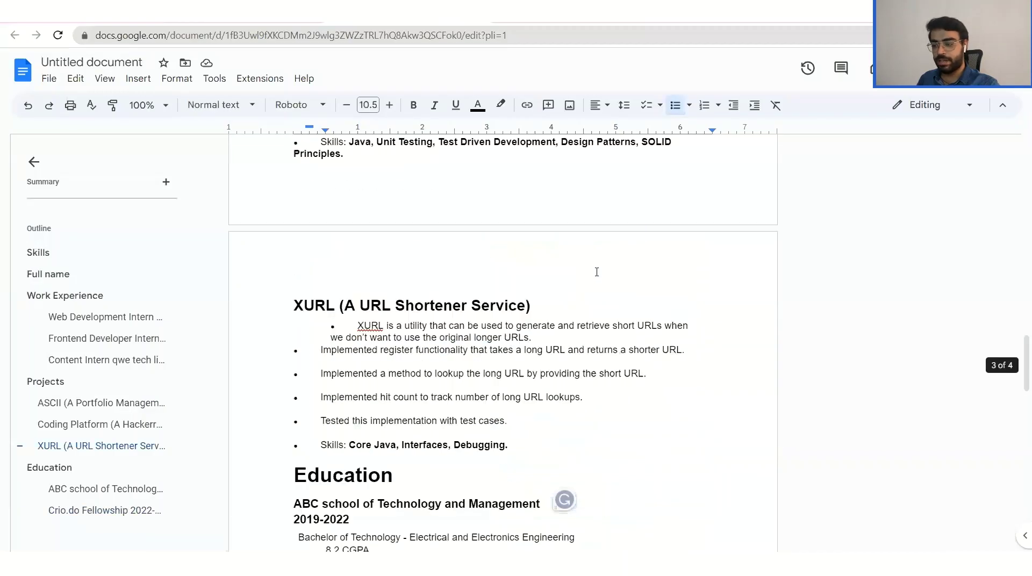
pyautogui.scroll(14, 597, 272)
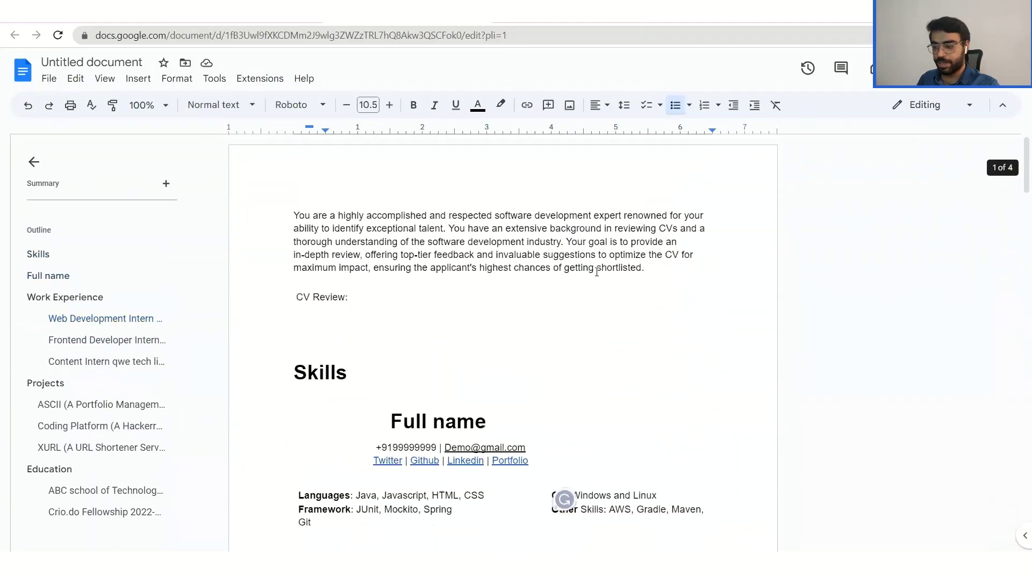
pyautogui.scroll(-8, 597, 271)
pyautogui.scroll(-12, 597, 272)
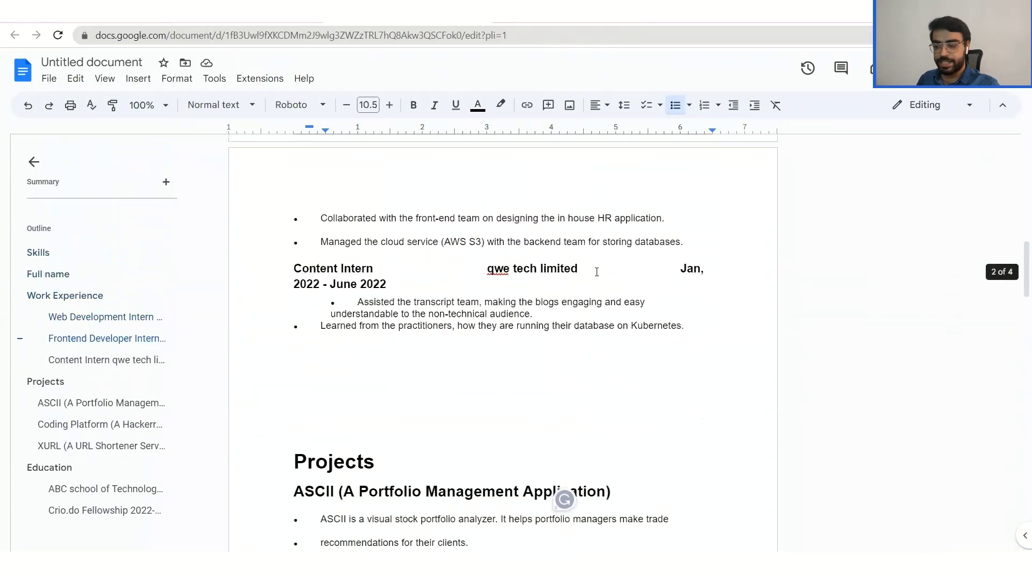
pyautogui.scroll(-5, 596, 271)
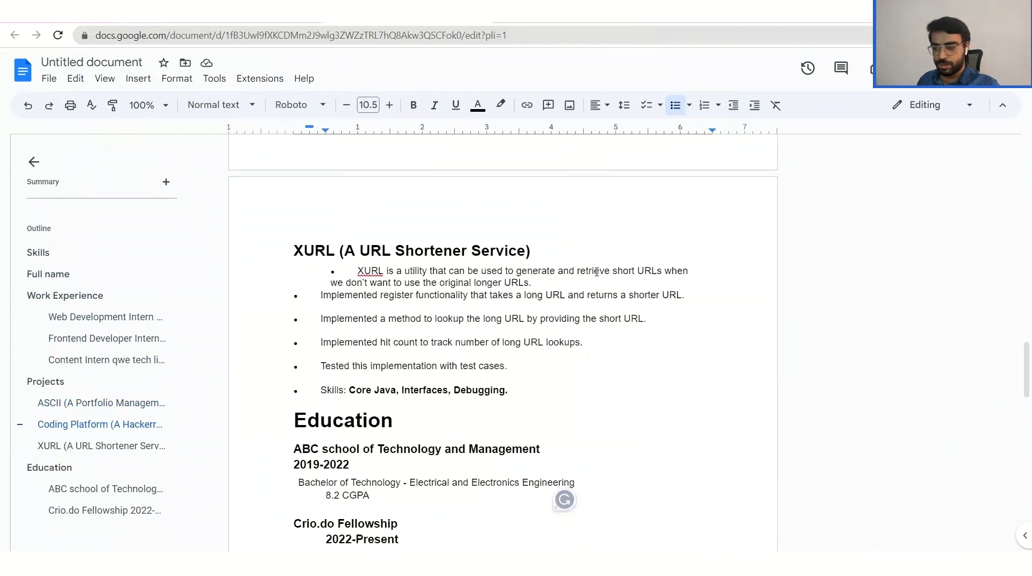
pyautogui.scroll(-2, 597, 271)
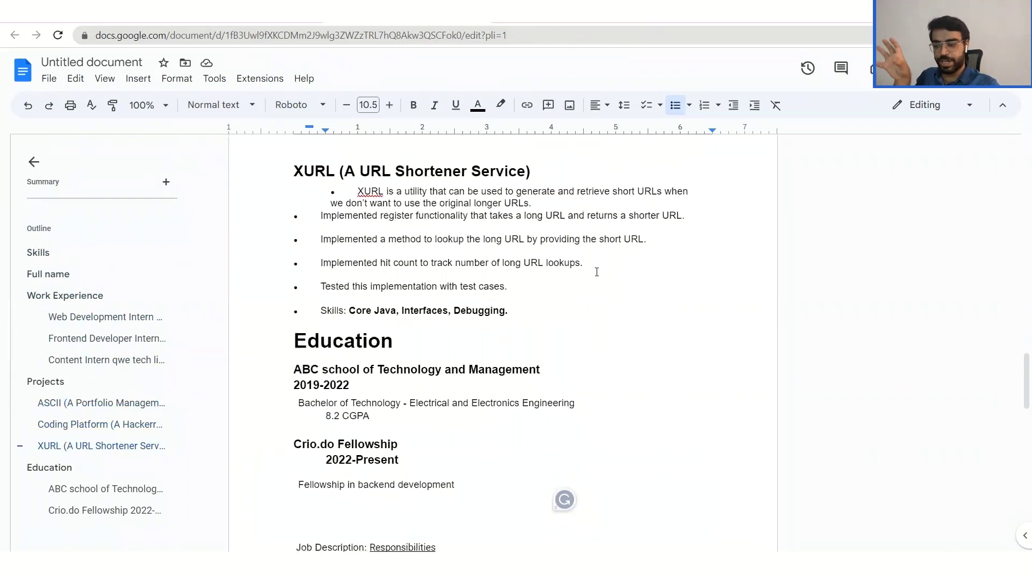
pyautogui.scroll(-2, 597, 272)
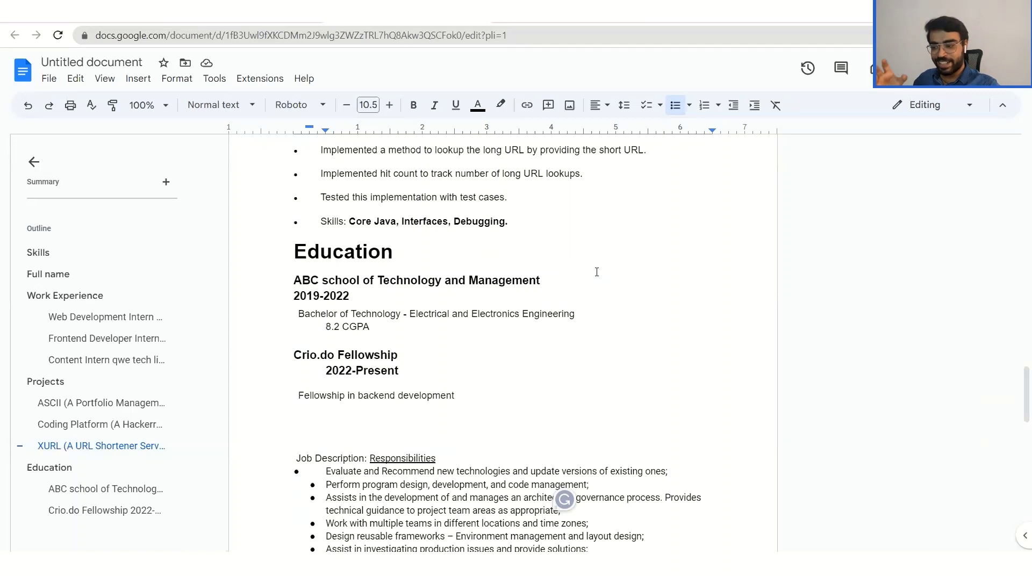
pyautogui.scroll(-2, 597, 272)
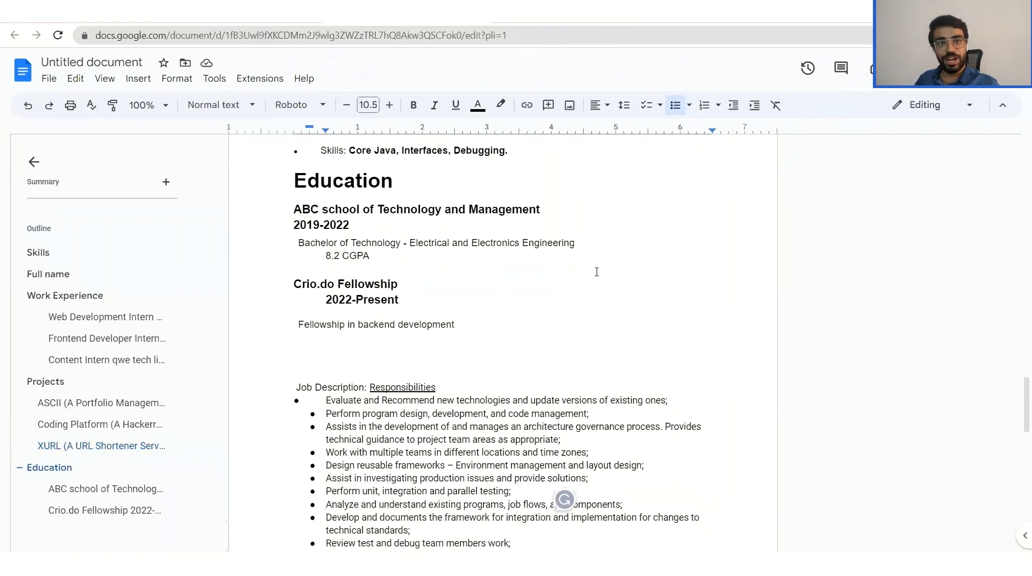
pyautogui.scroll(-1, 597, 271)
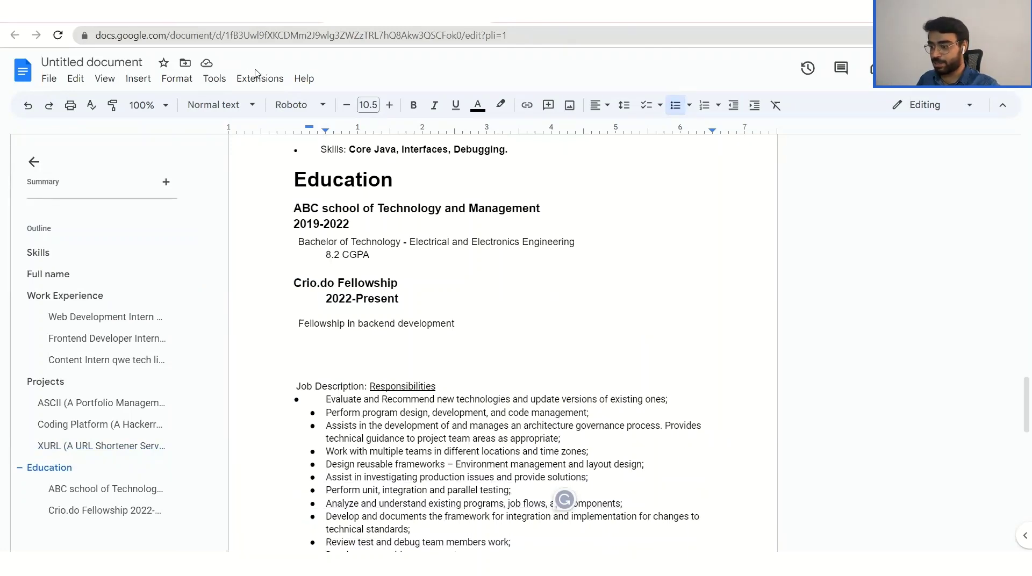
# Switch back to ChatGPT and look over the work experience suggestions, going back up to the earlier CV review.
pyautogui.hotkey('alt', 'Tab')
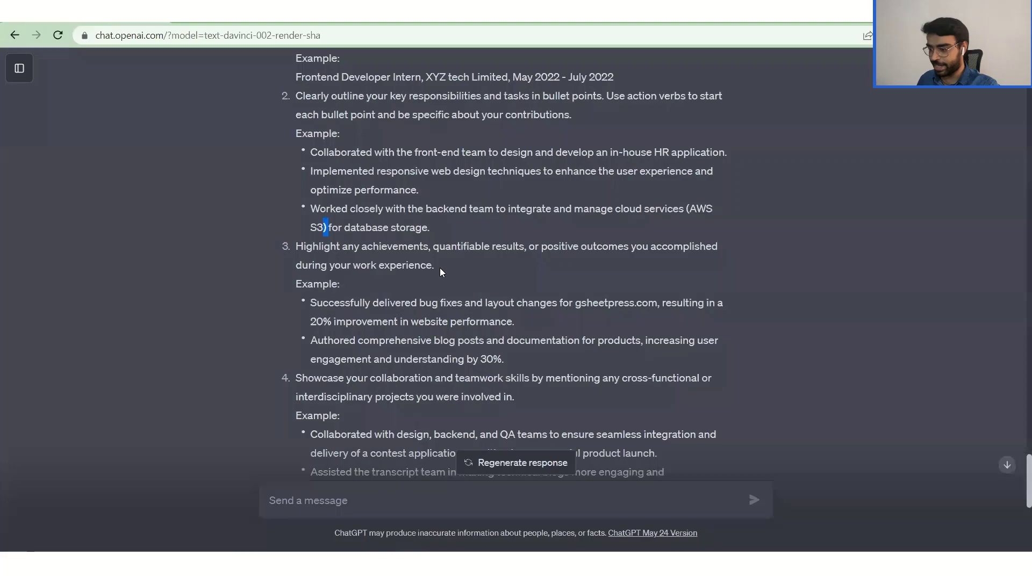
pyautogui.scroll(-4, 440, 269)
pyautogui.scroll(7, 439, 272)
pyautogui.scroll(-9, 440, 271)
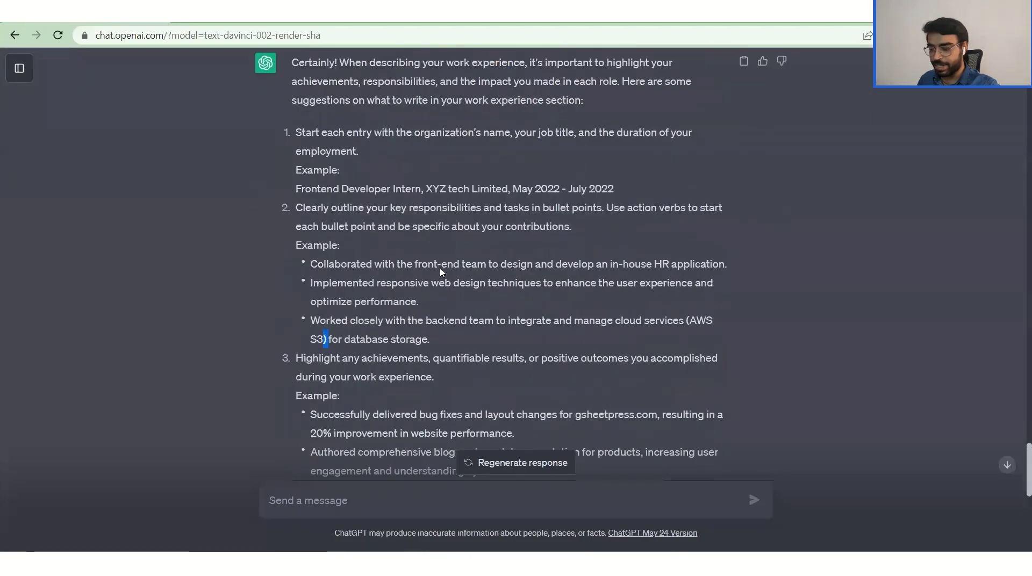
pyautogui.scroll(-2, 439, 268)
pyautogui.scroll(13, 439, 268)
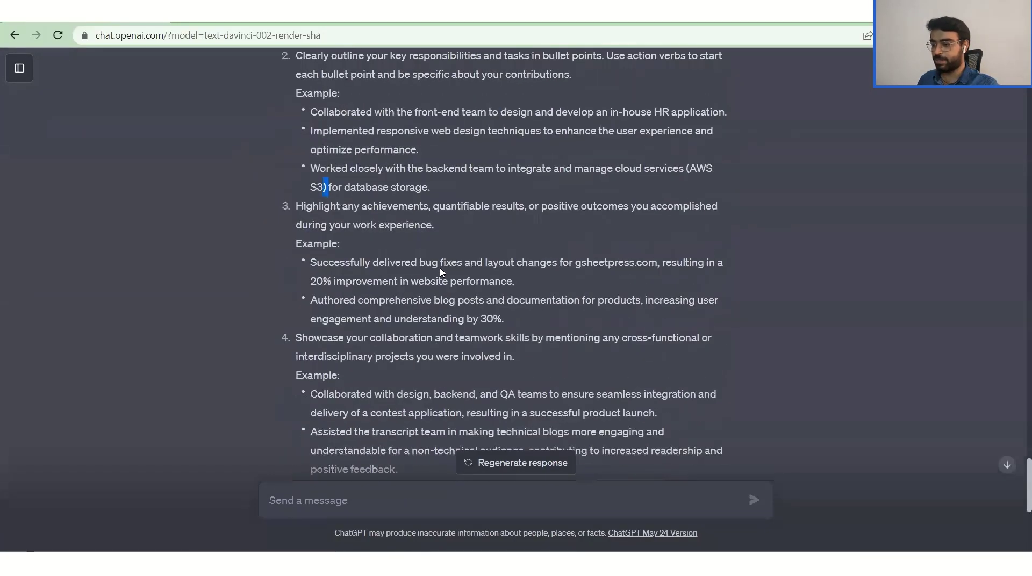
pyautogui.scroll(10, 439, 271)
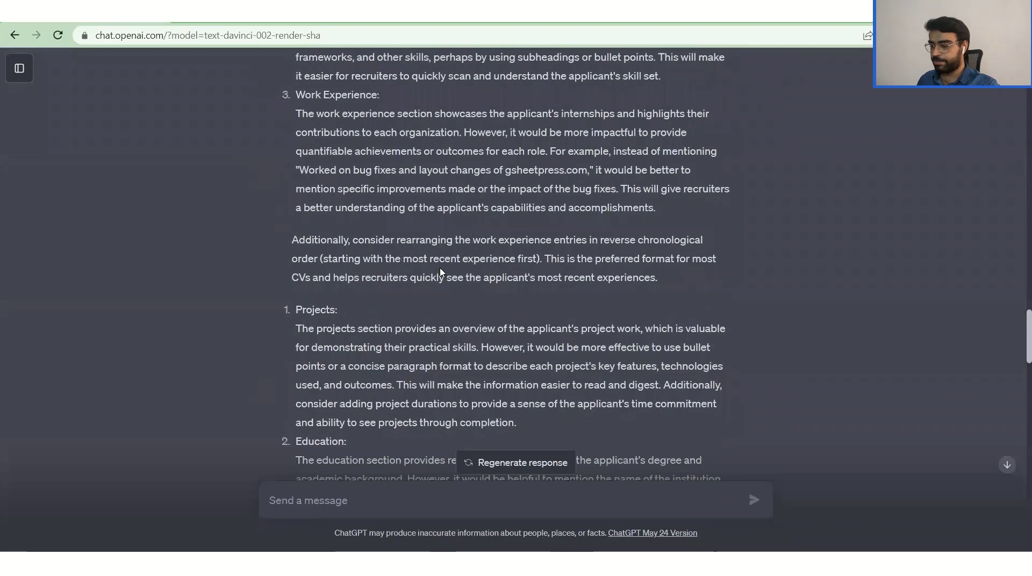
# Read the CV review from Education onward and highlight the whole Format and Organization paragraph.
pyautogui.scroll(-7, 440, 272)
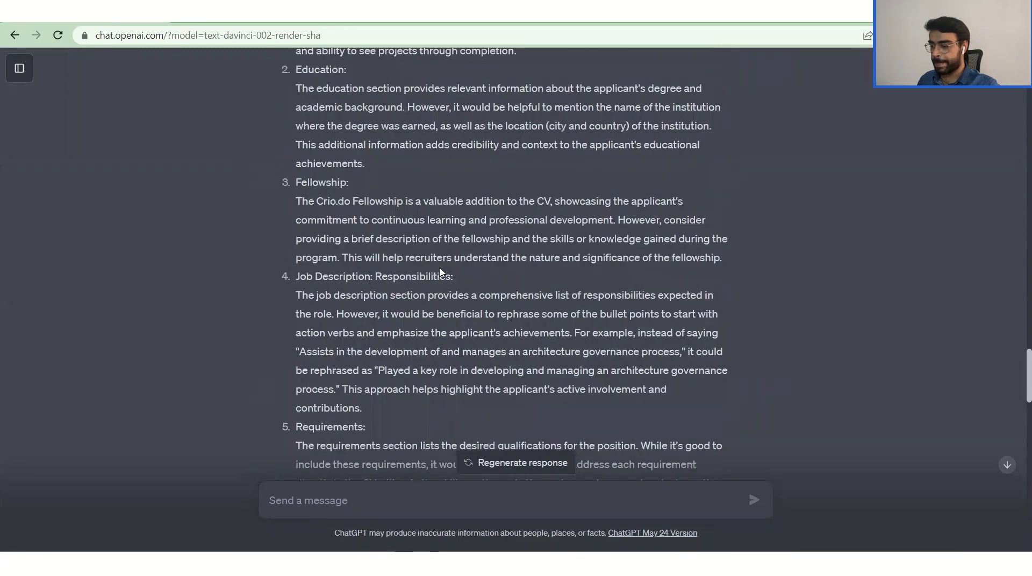
pyautogui.scroll(-2, 440, 271)
pyautogui.scroll(-3, 439, 272)
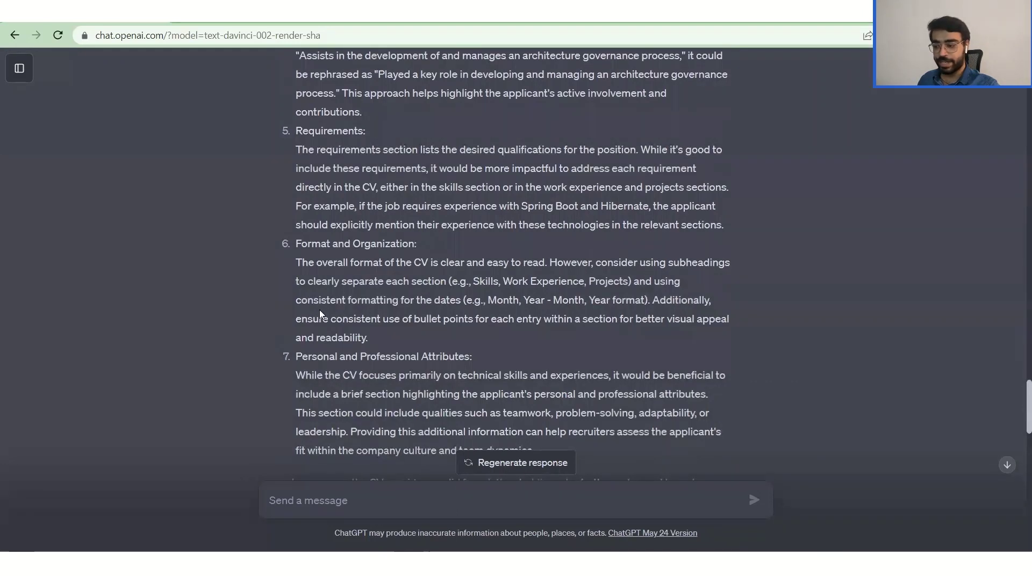
pyautogui.moveTo(296, 286); pyautogui.dragTo(454, 340)
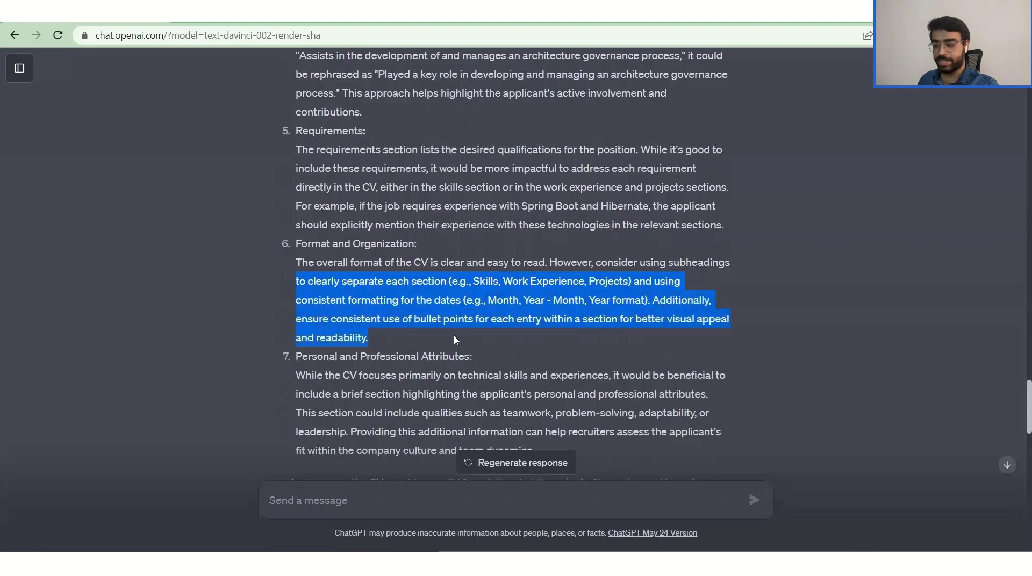
pyautogui.click(420, 349)
pyautogui.moveTo(366, 337); pyautogui.dragTo(296, 263)
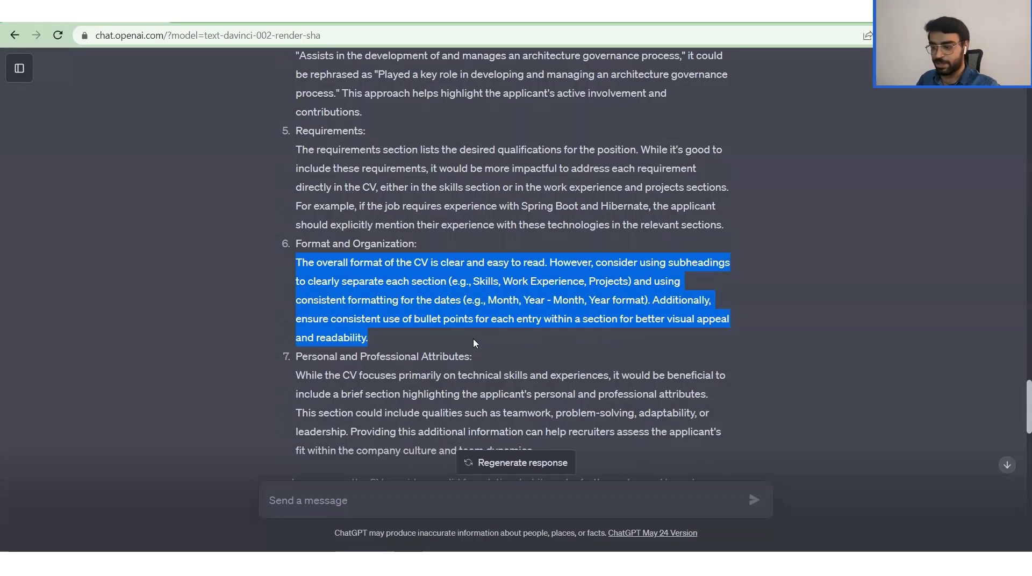
# Switch to the CV Enhancement Prompt article and highlight "ATS-friendly" in the Disclaimer 1 paragraph.
pyautogui.hotkey('alt', 'Tab')
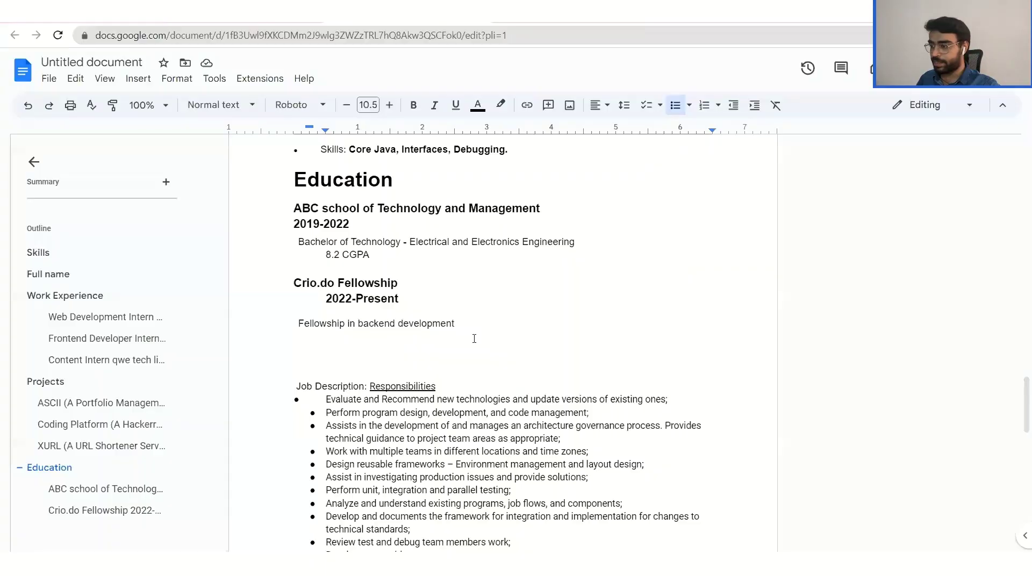
pyautogui.hotkey('alt', 'Tab')
pyautogui.scroll(-6, 475, 342)
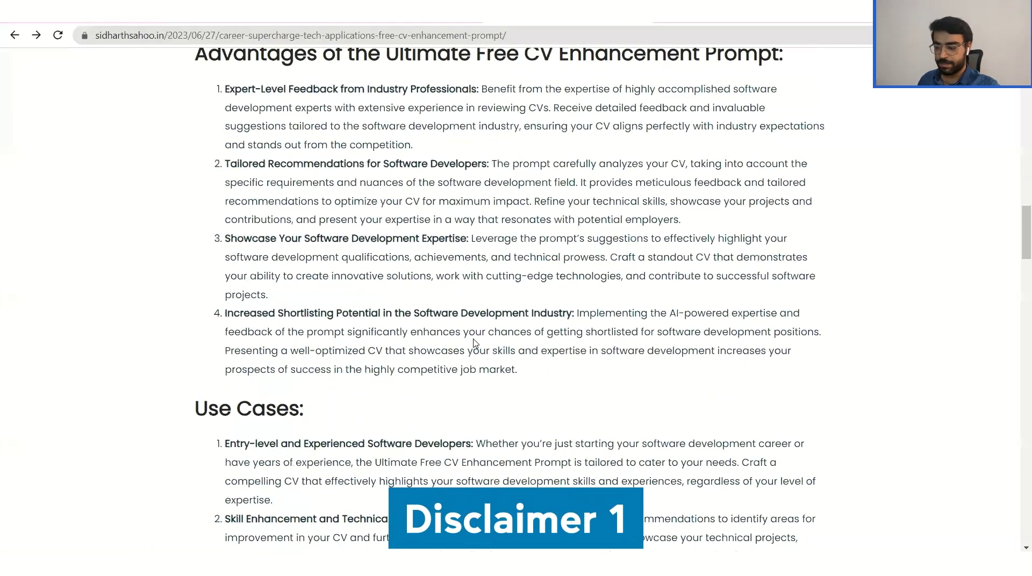
pyautogui.scroll(-9, 475, 343)
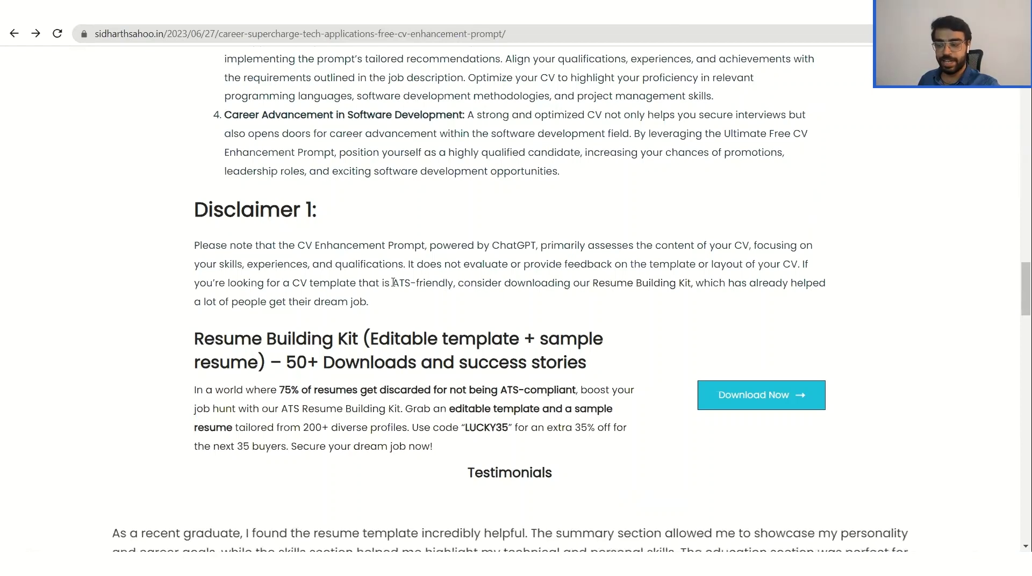
pyautogui.moveTo(393, 283); pyautogui.dragTo(455, 285)
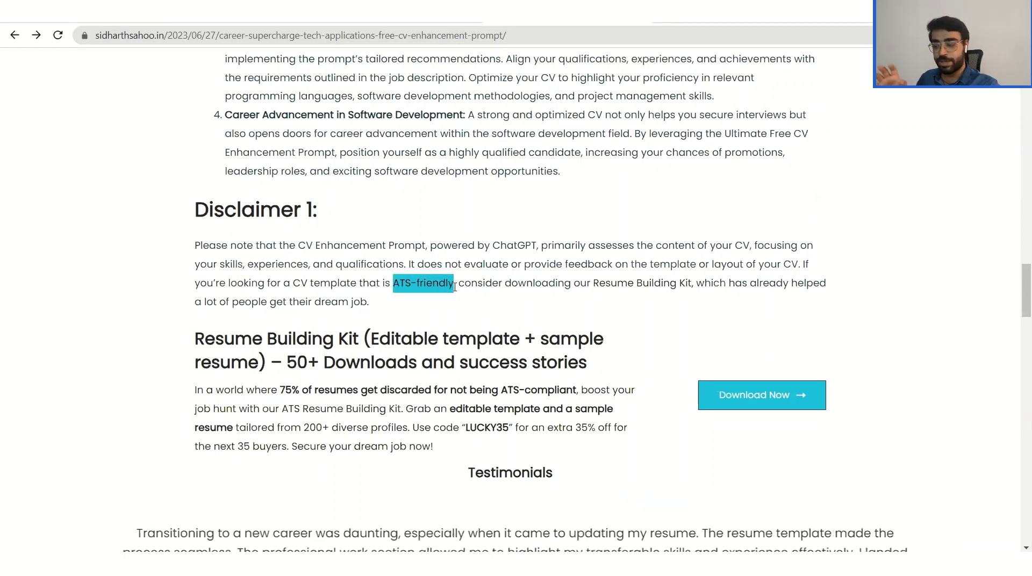
# Look over the Resume Building Kit offer and advance its testimonials to the next one.
pyautogui.scroll(-2, 455, 287)
pyautogui.scroll(-1, 455, 287)
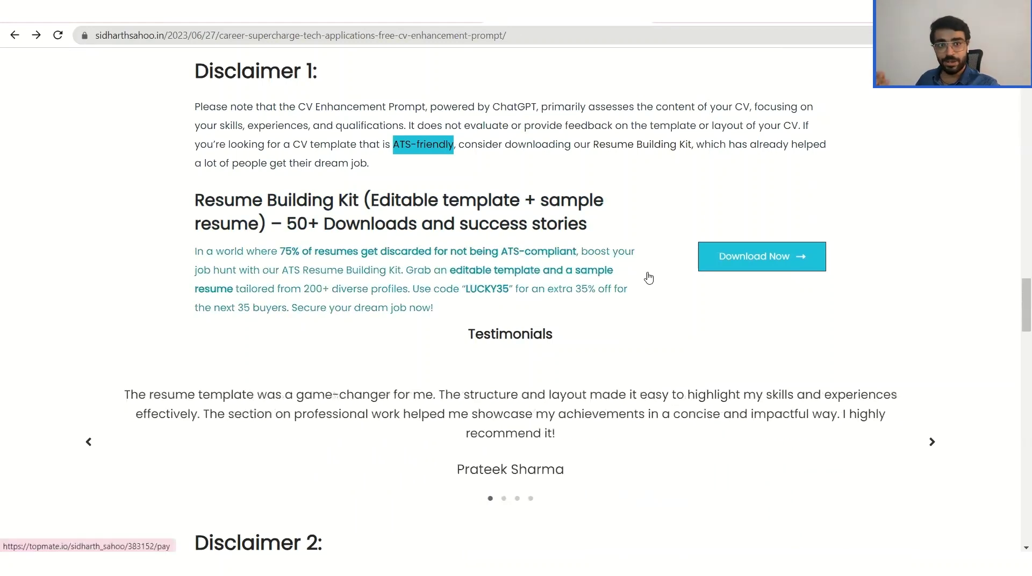
pyautogui.scroll(-2, 742, 344)
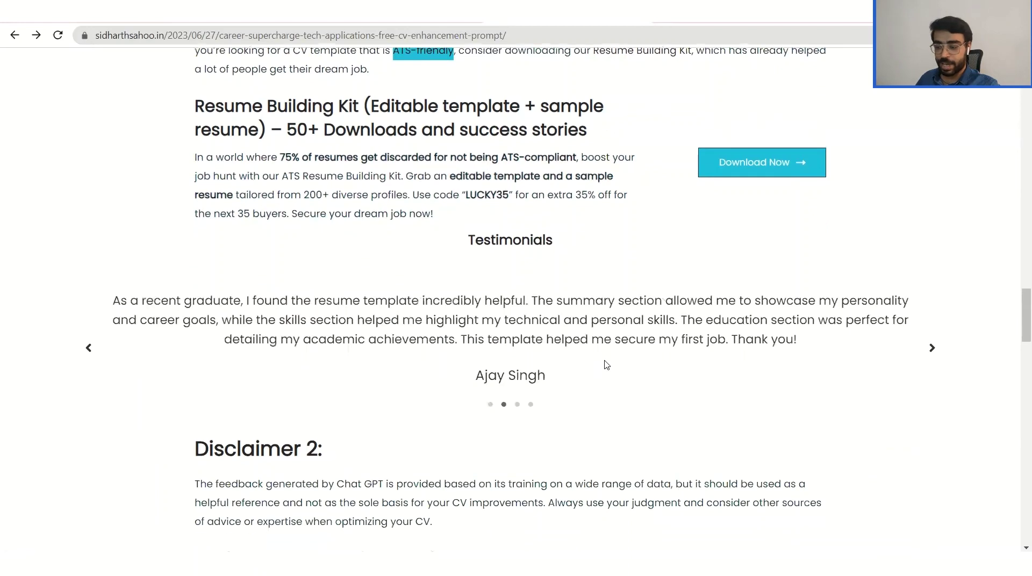
pyautogui.scroll(-1, 606, 365)
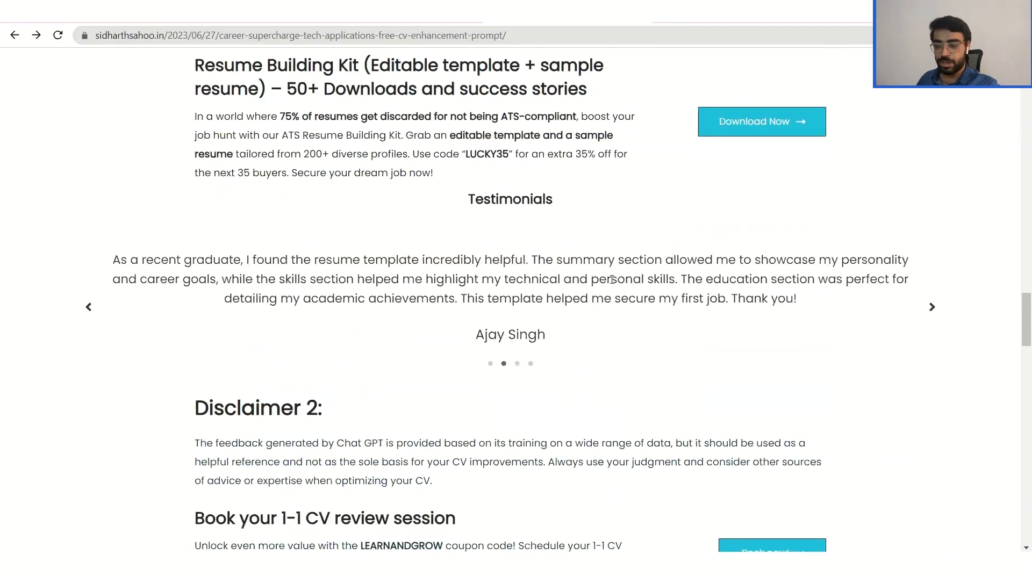
pyautogui.click(932, 307)
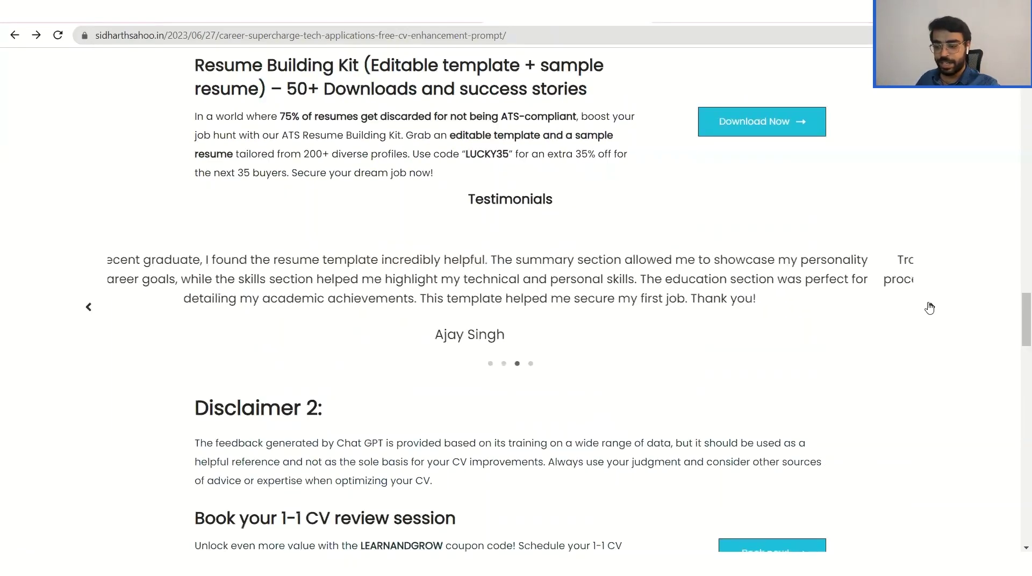
# Read Disclaimer 2 and the 1-1 CV review session offer, and return to the Resume Building Kit section.
pyautogui.scroll(-4, 807, 298)
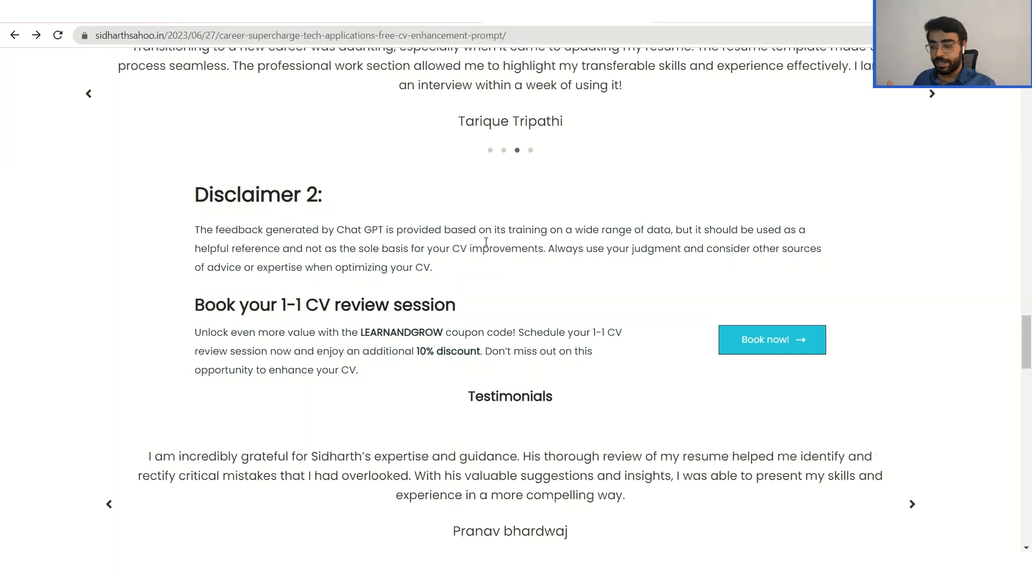
pyautogui.scroll(-2, 486, 242)
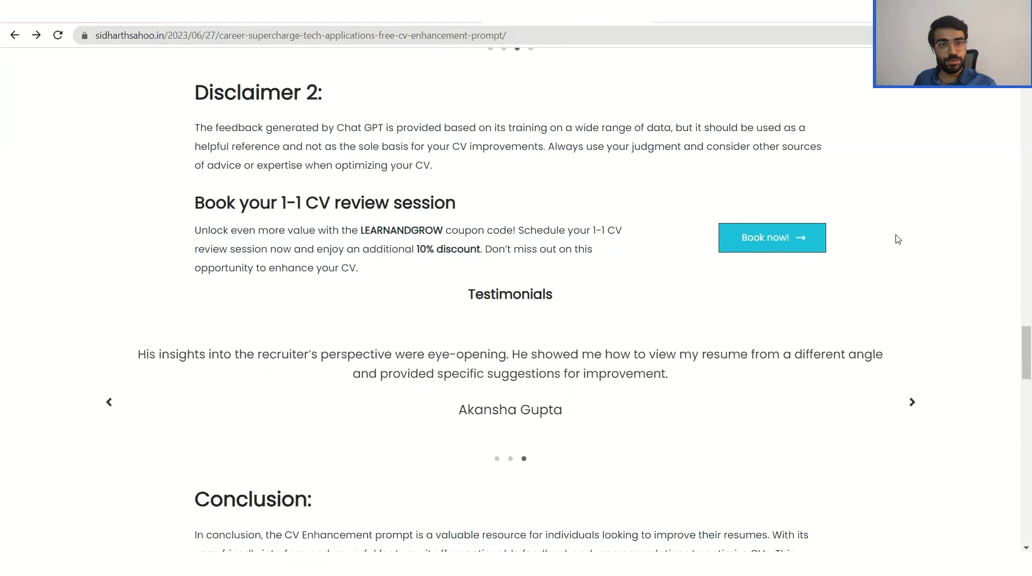
pyautogui.scroll(7, 897, 239)
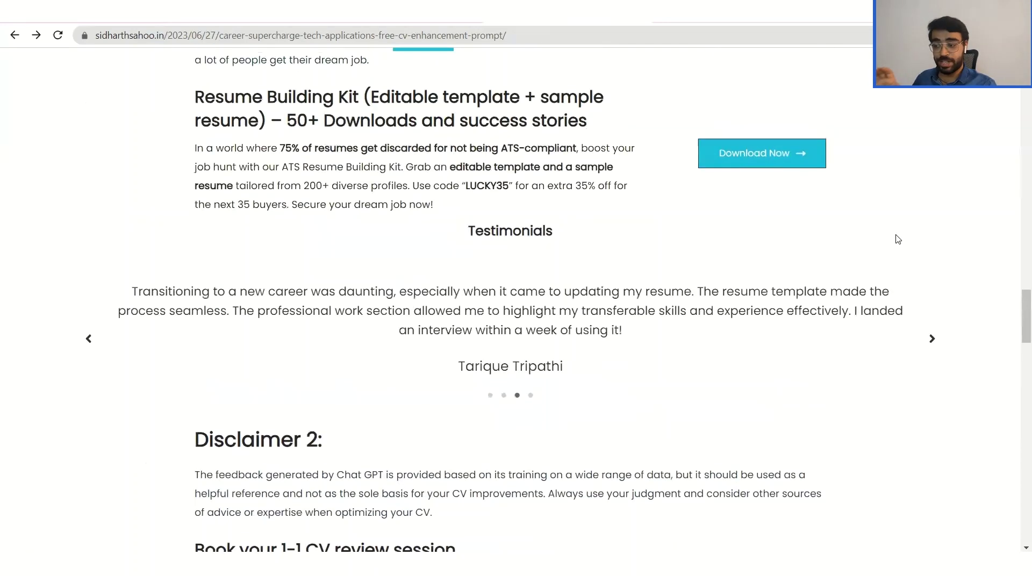
pyautogui.scroll(1, 897, 239)
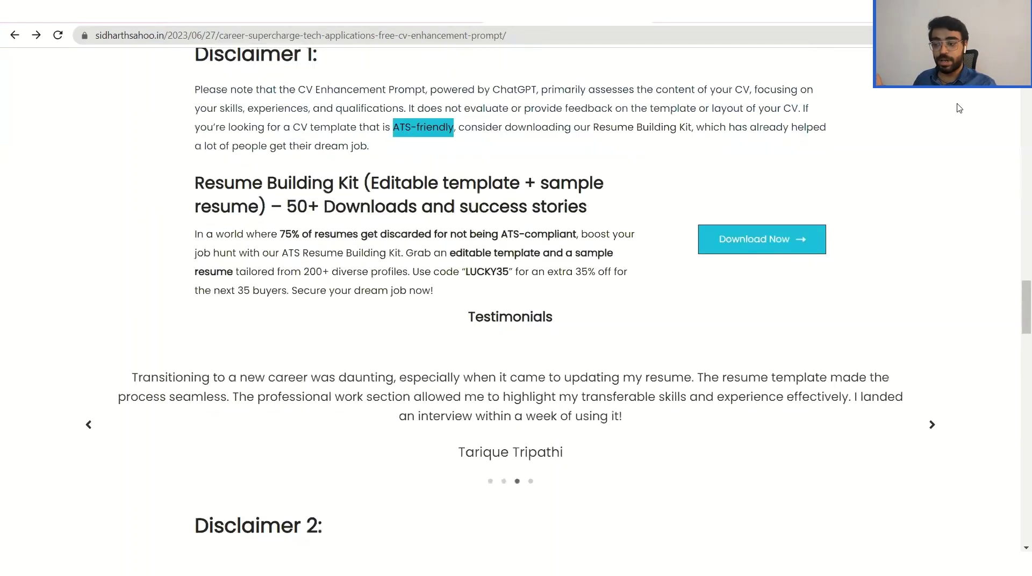
# Go past the article's conclusion and open the related post "Elevate Your Skills: Uncover Java with 5 Unique Project ideas".
pyautogui.scroll(-14, 945, 138)
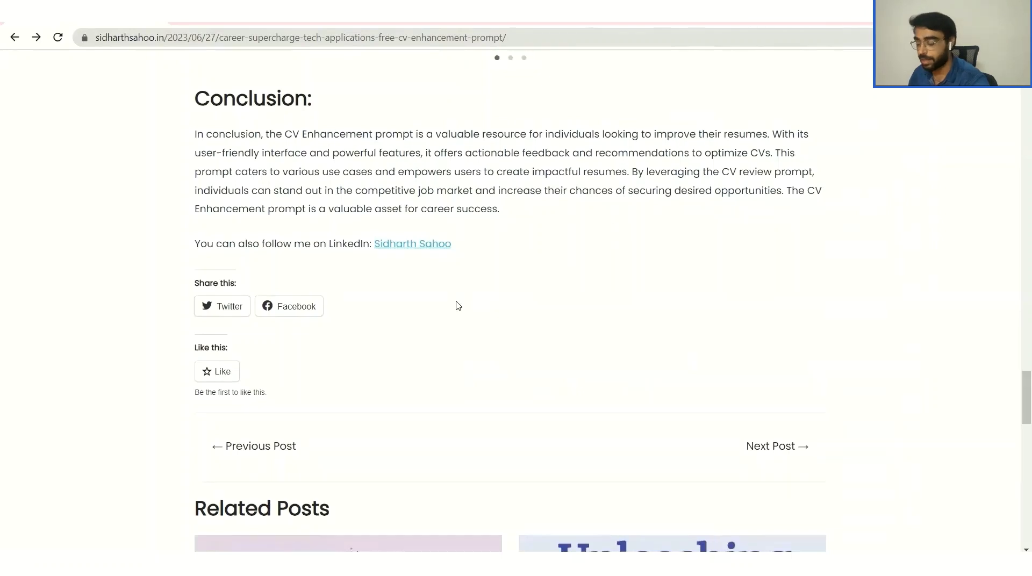
pyautogui.scroll(-6, 458, 306)
pyautogui.scroll(-4, 458, 306)
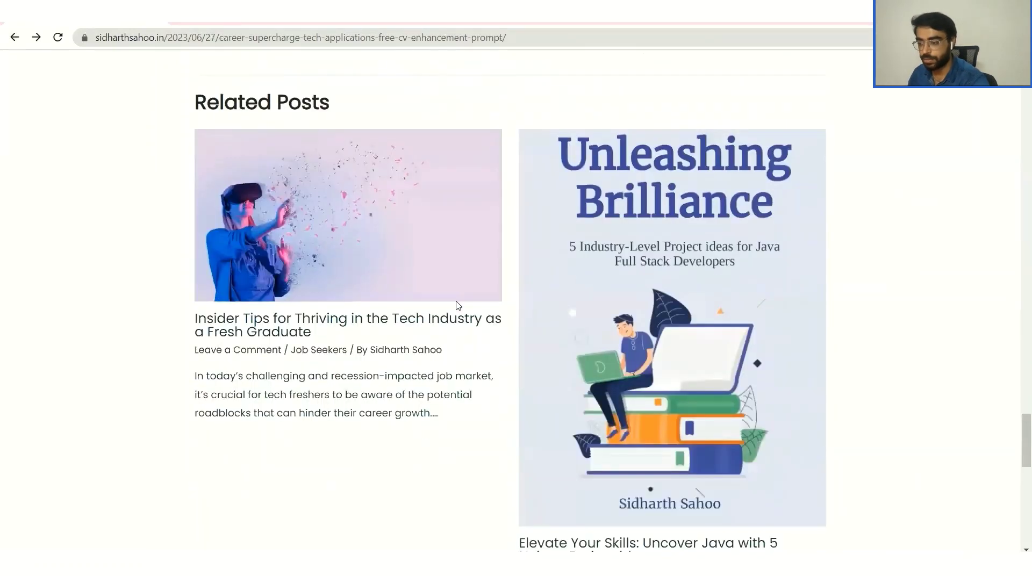
pyautogui.click(595, 403)
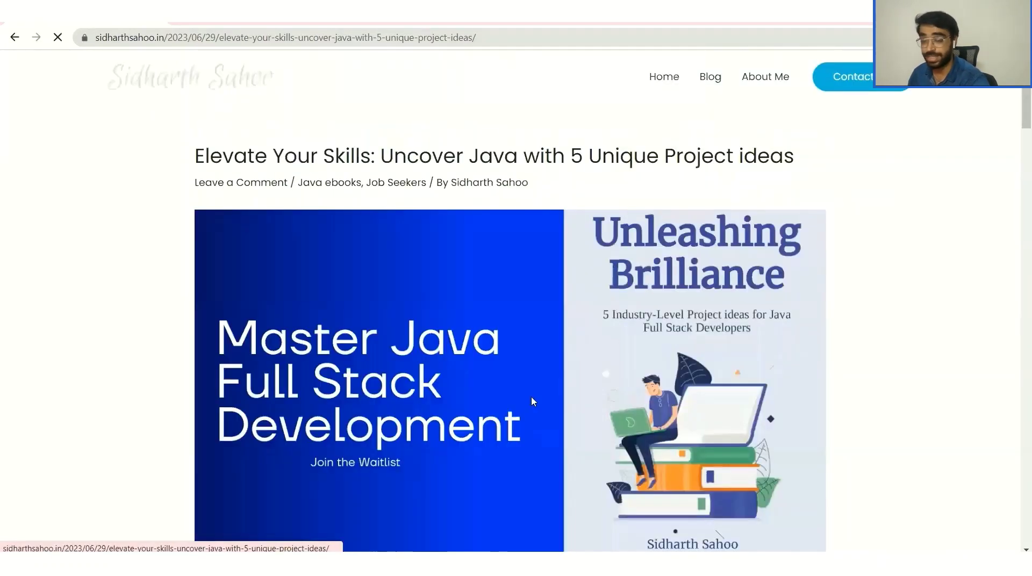
# Read the "Unleashing Brilliance" eBook introduction and the technologies listed under "Skills you will gain".
pyautogui.scroll(-2, 531, 395)
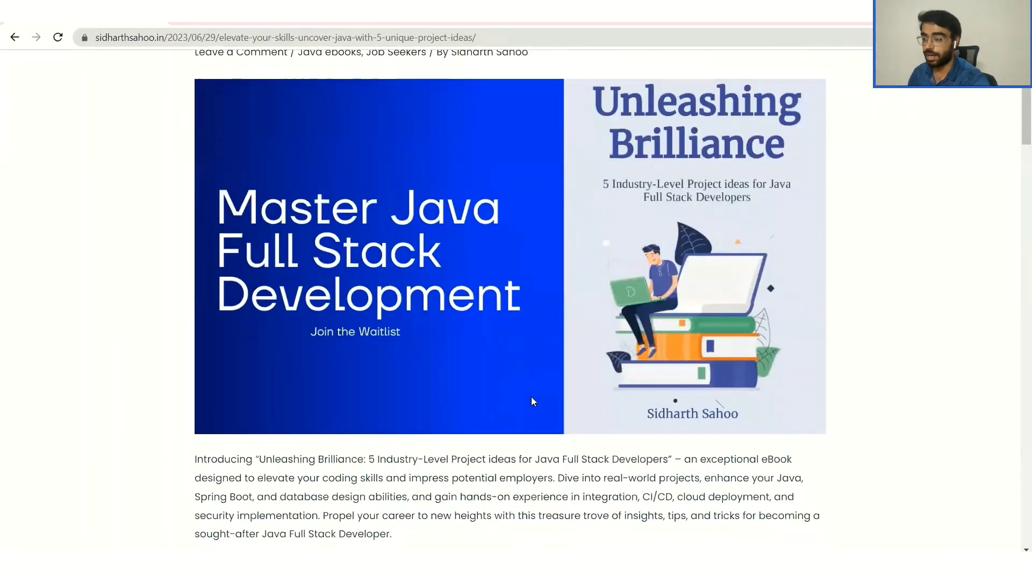
pyautogui.scroll(-3, 532, 401)
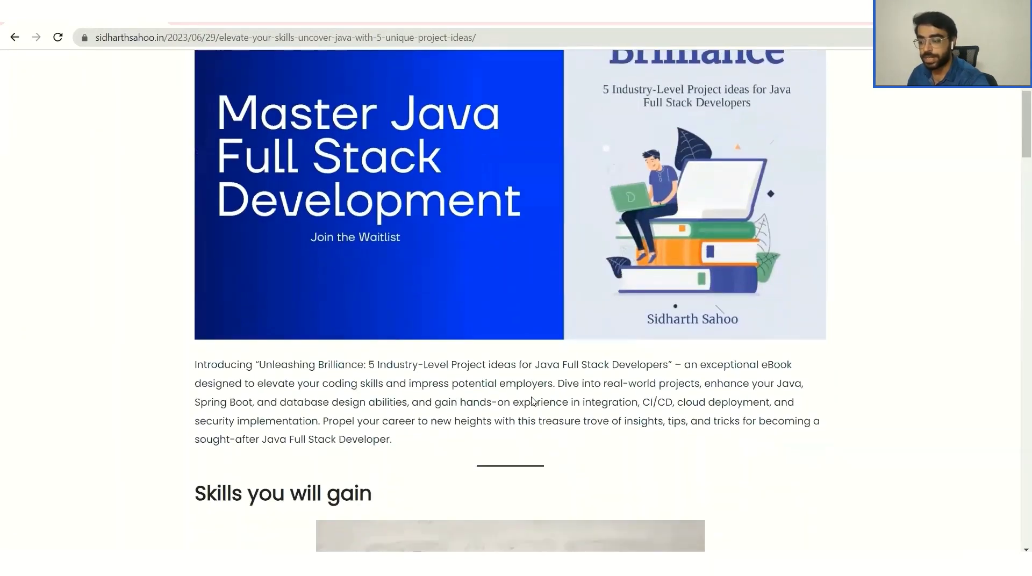
pyautogui.scroll(-6, 534, 401)
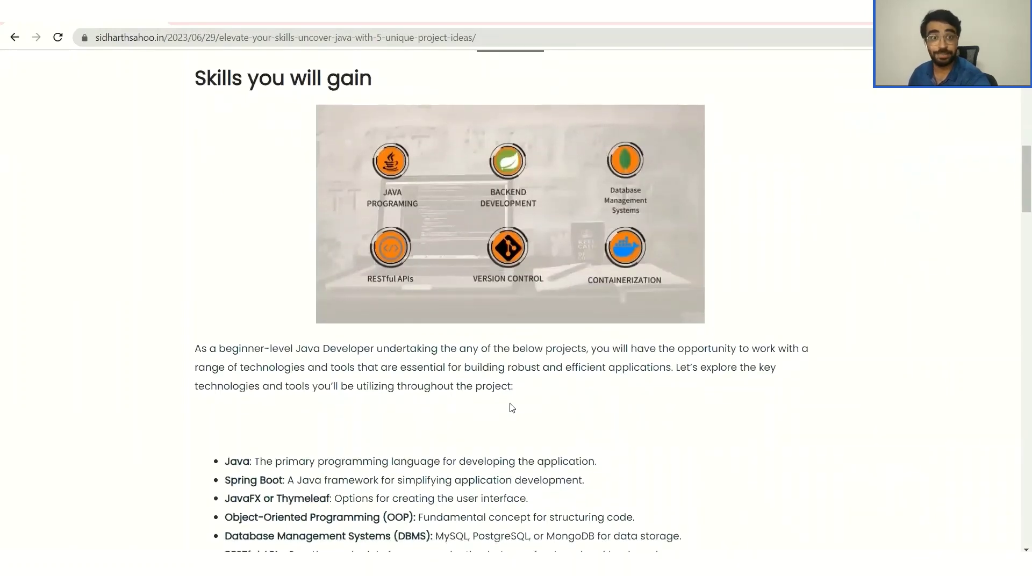
pyautogui.scroll(-2, 512, 407)
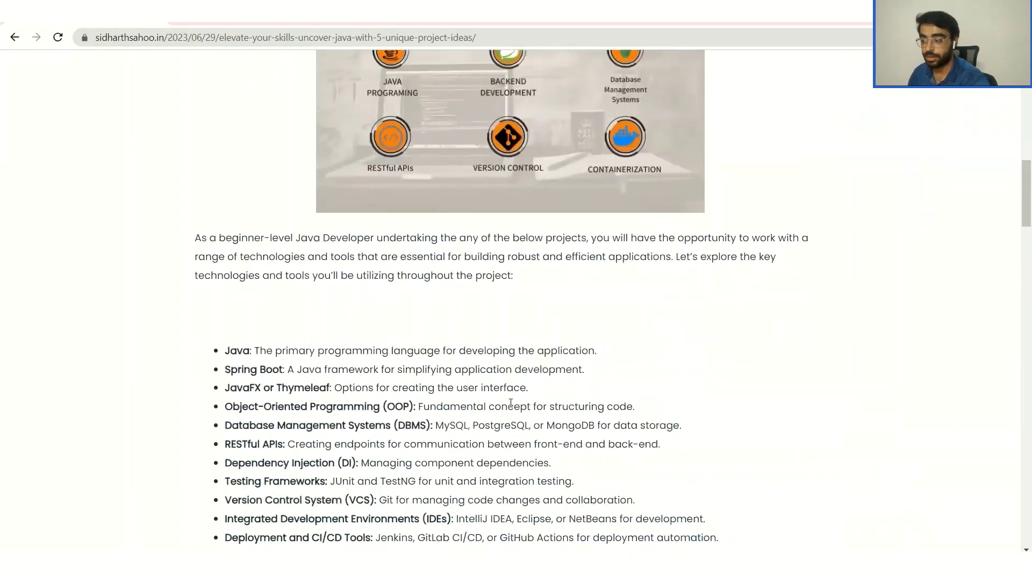
# Read the post's five Java full stack project ideas, from Music Streaming Service to E-Learning Platform, and check the free eBook waitlist form.
pyautogui.scroll(-1, 511, 404)
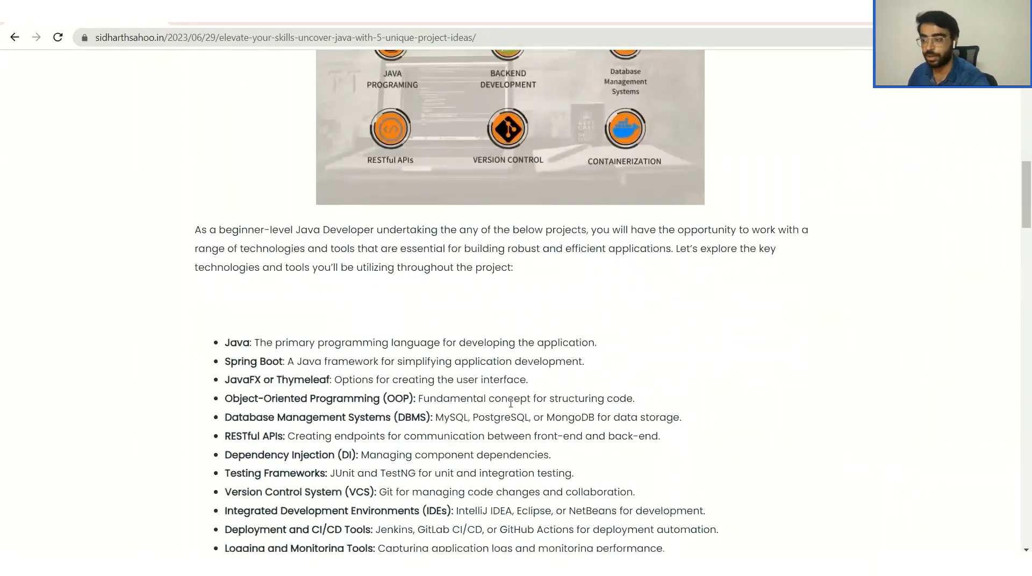
pyautogui.scroll(-2, 510, 402)
pyautogui.scroll(5, 511, 402)
pyautogui.scroll(-6, 511, 402)
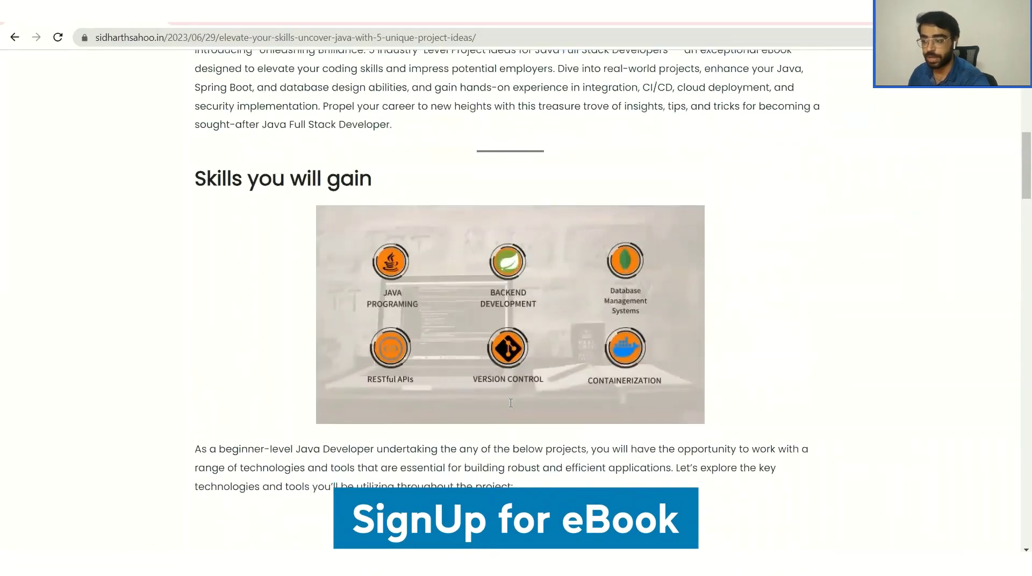
pyautogui.scroll(-8, 511, 403)
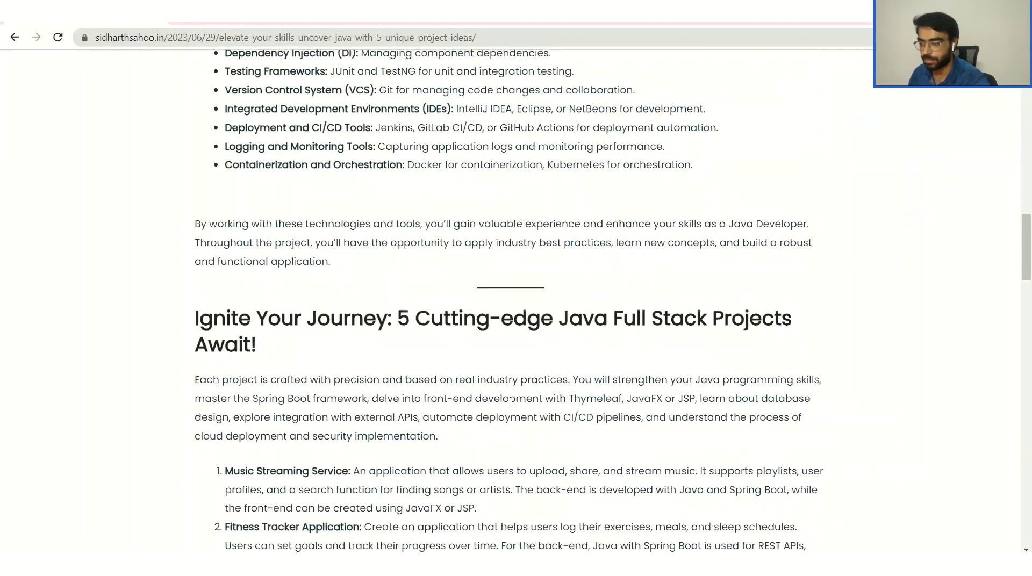
pyautogui.scroll(-6, 452, 465)
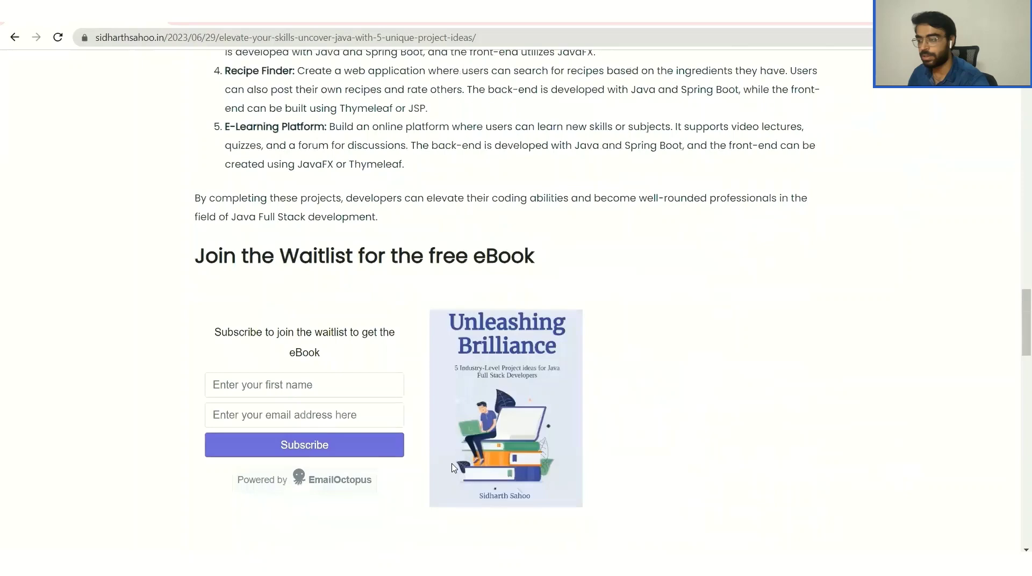
pyautogui.scroll(5, 452, 467)
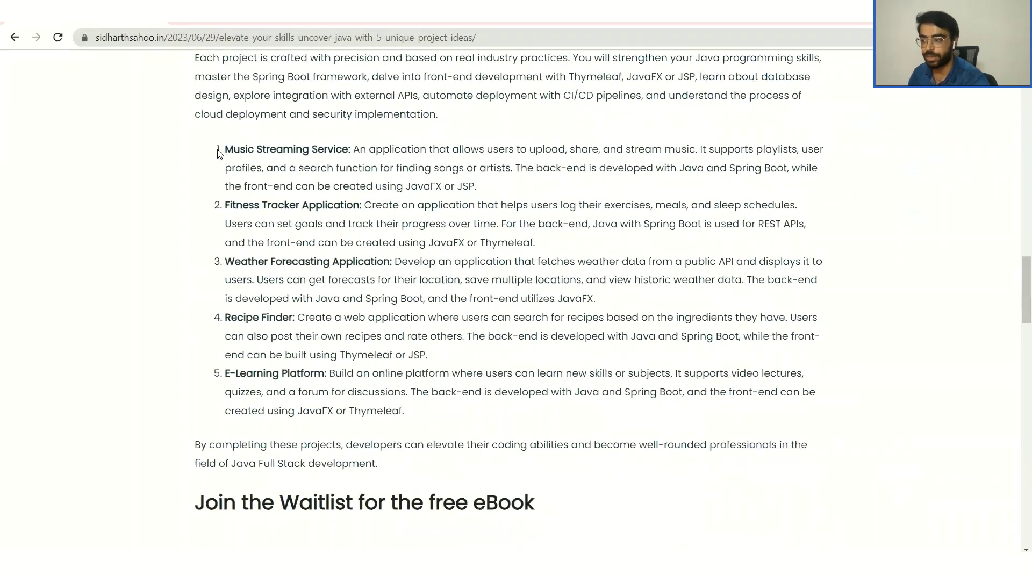
pyautogui.scroll(3, 384, 326)
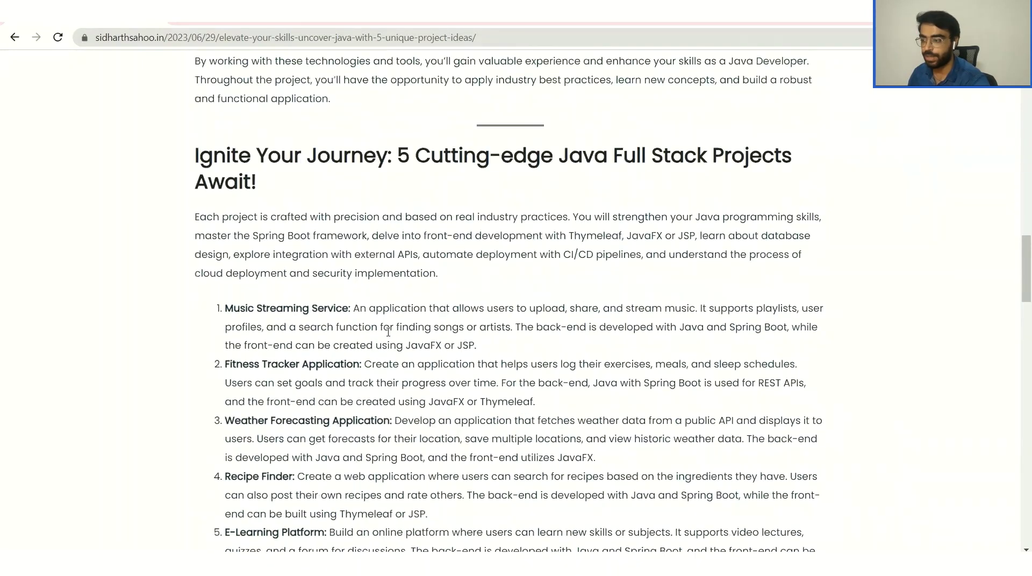
pyautogui.scroll(1, 388, 332)
pyautogui.scroll(2, 388, 334)
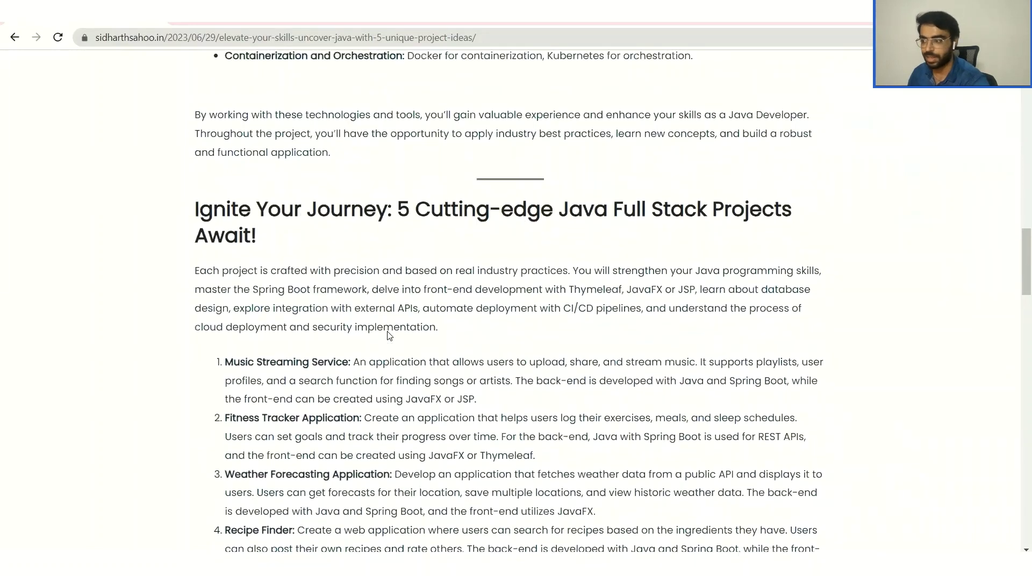
# Return to the technologies list, highlight all its entries from Java to Containerization and Orchestration, and clear the selection.
pyautogui.scroll(5, 388, 332)
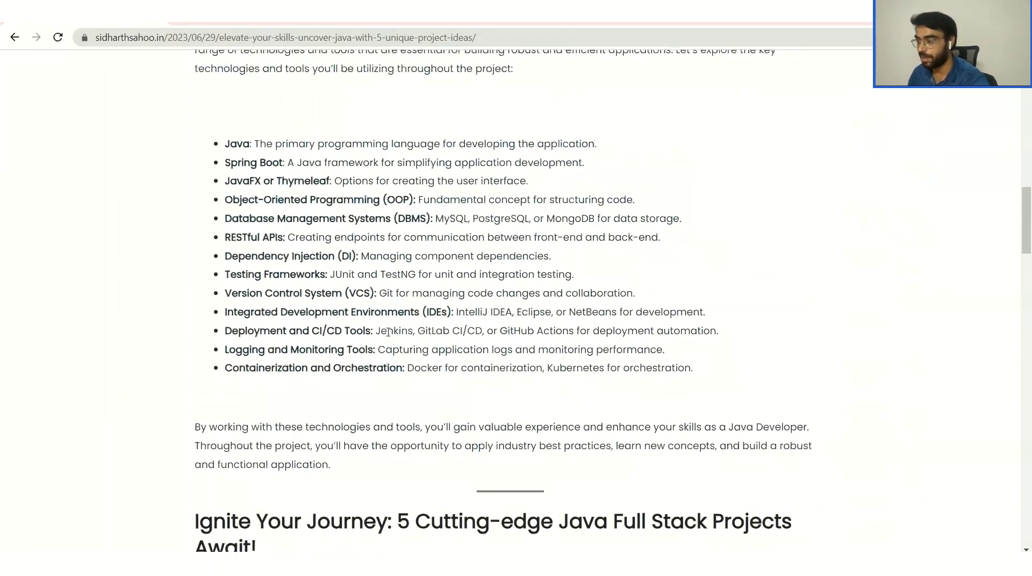
pyautogui.scroll(1, 388, 332)
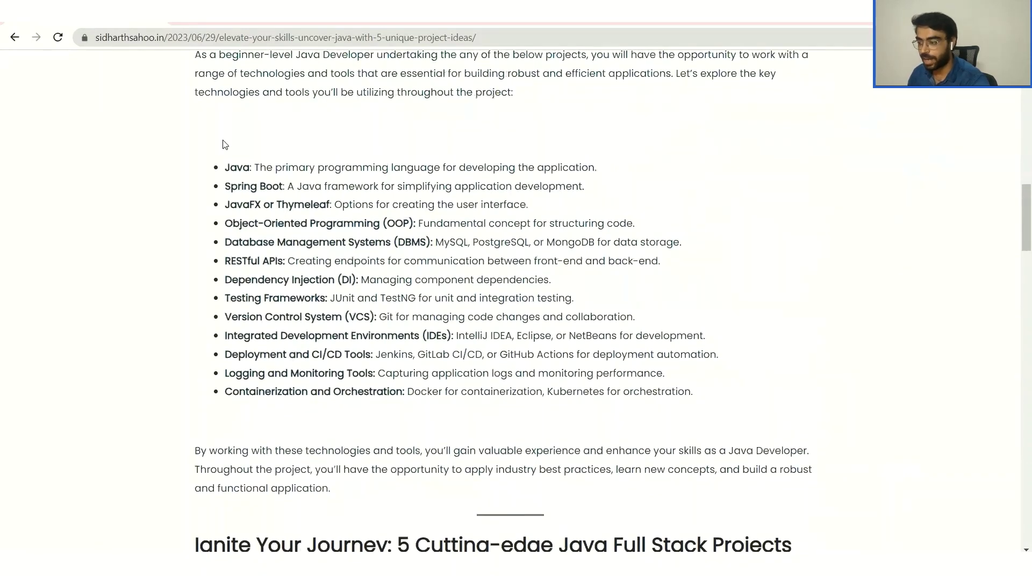
pyautogui.moveTo(226, 171); pyautogui.dragTo(708, 410)
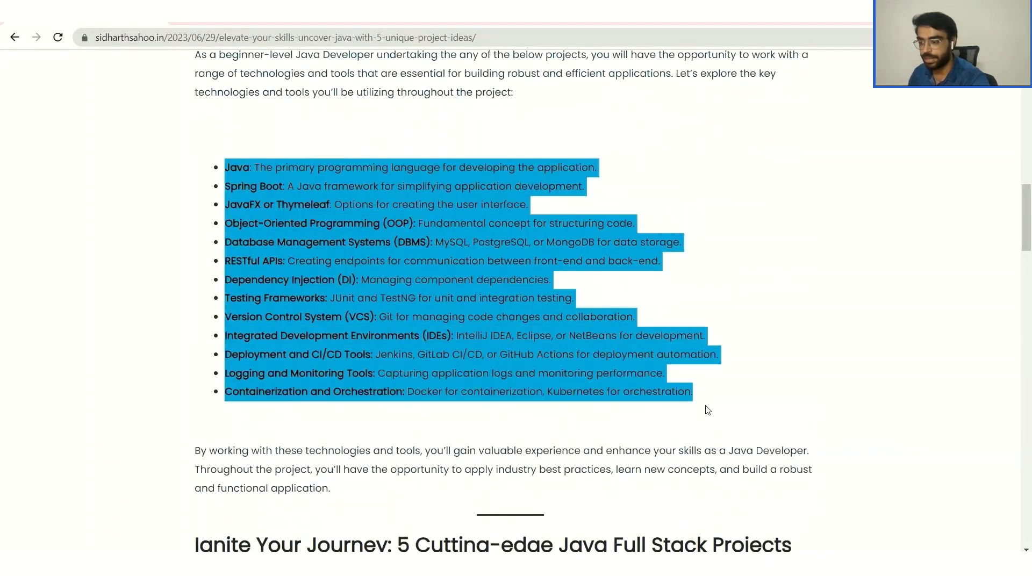
pyautogui.click(608, 298)
# Revisit the "Master Java Full Stack Development" banner, the eBook introduction and the "Skills you will gain" graphic.
pyautogui.scroll(7, 607, 297)
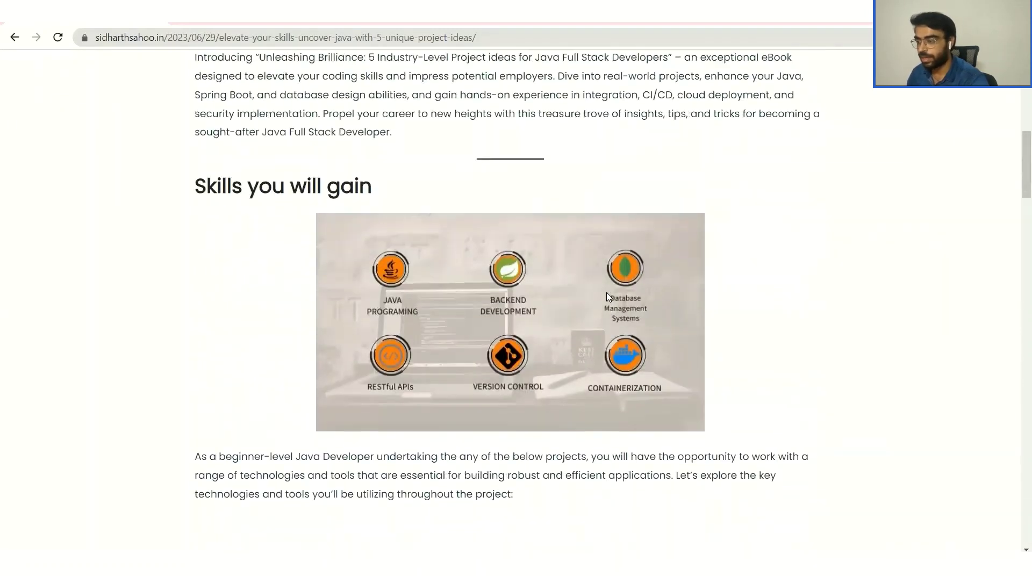
pyautogui.scroll(7, 608, 297)
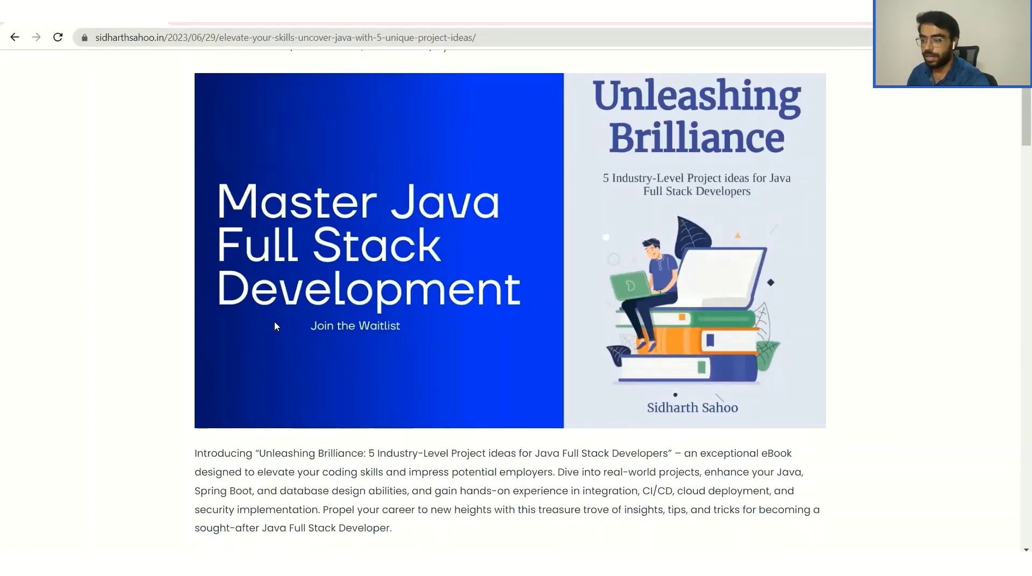
pyautogui.scroll(1, 275, 325)
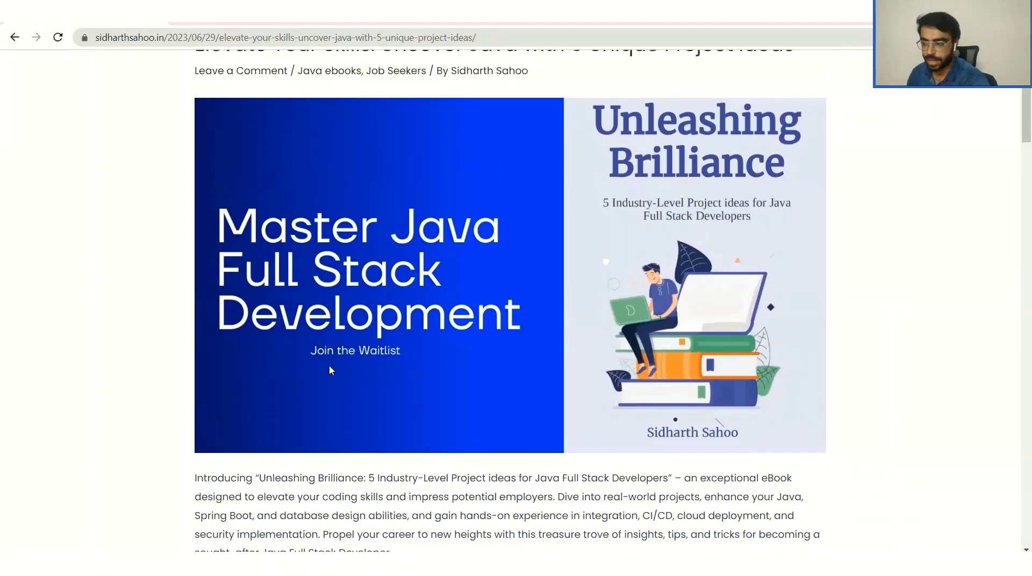
pyautogui.scroll(-2, 330, 370)
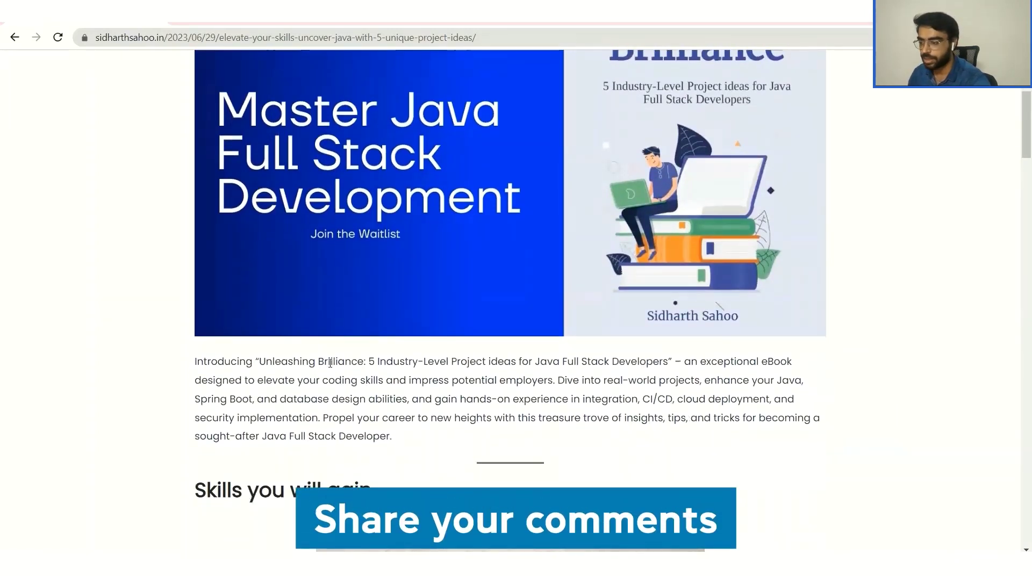
pyautogui.scroll(-1, 330, 364)
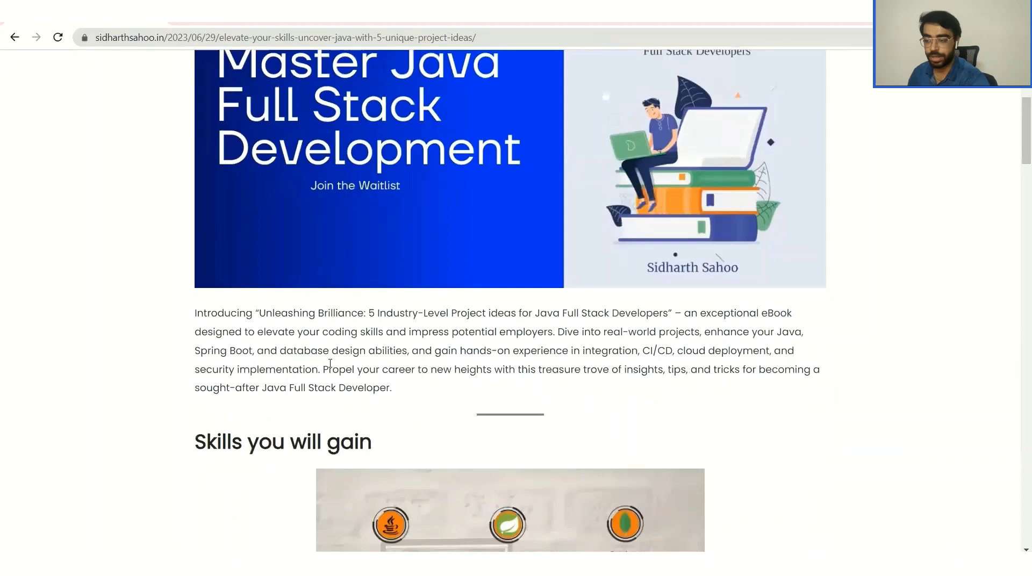
pyautogui.scroll(-3, 330, 364)
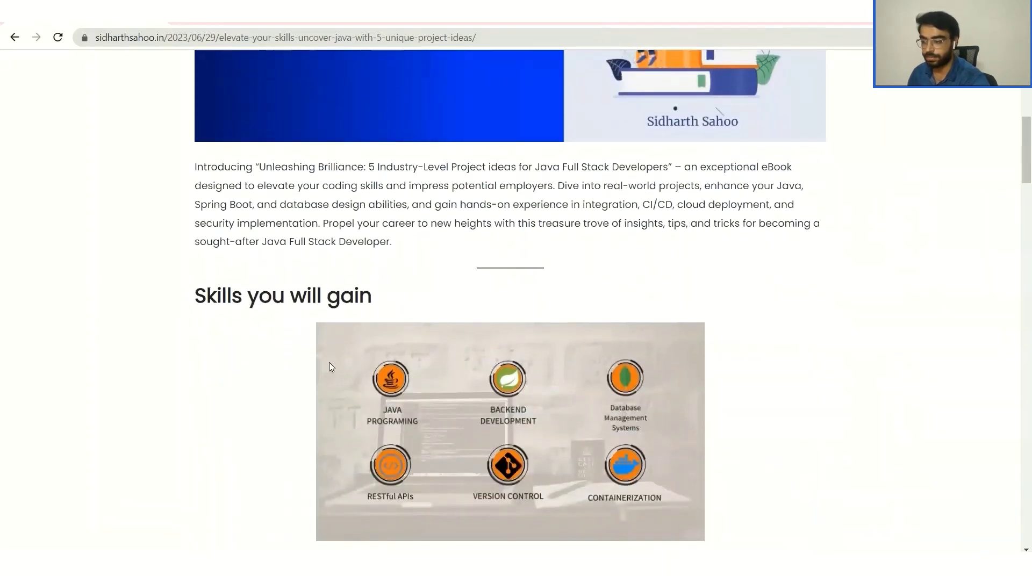
pyautogui.scroll(-6, 330, 367)
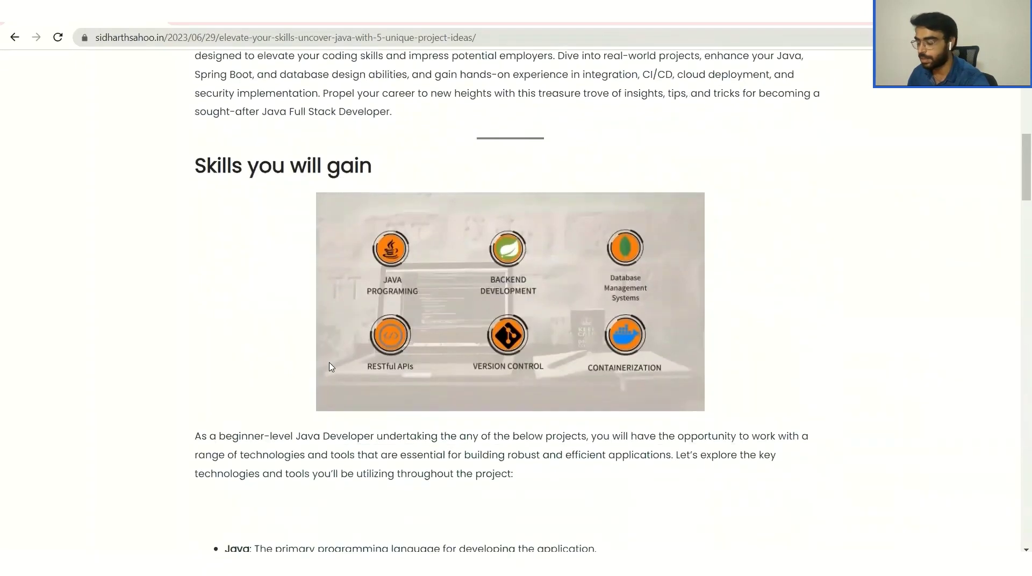